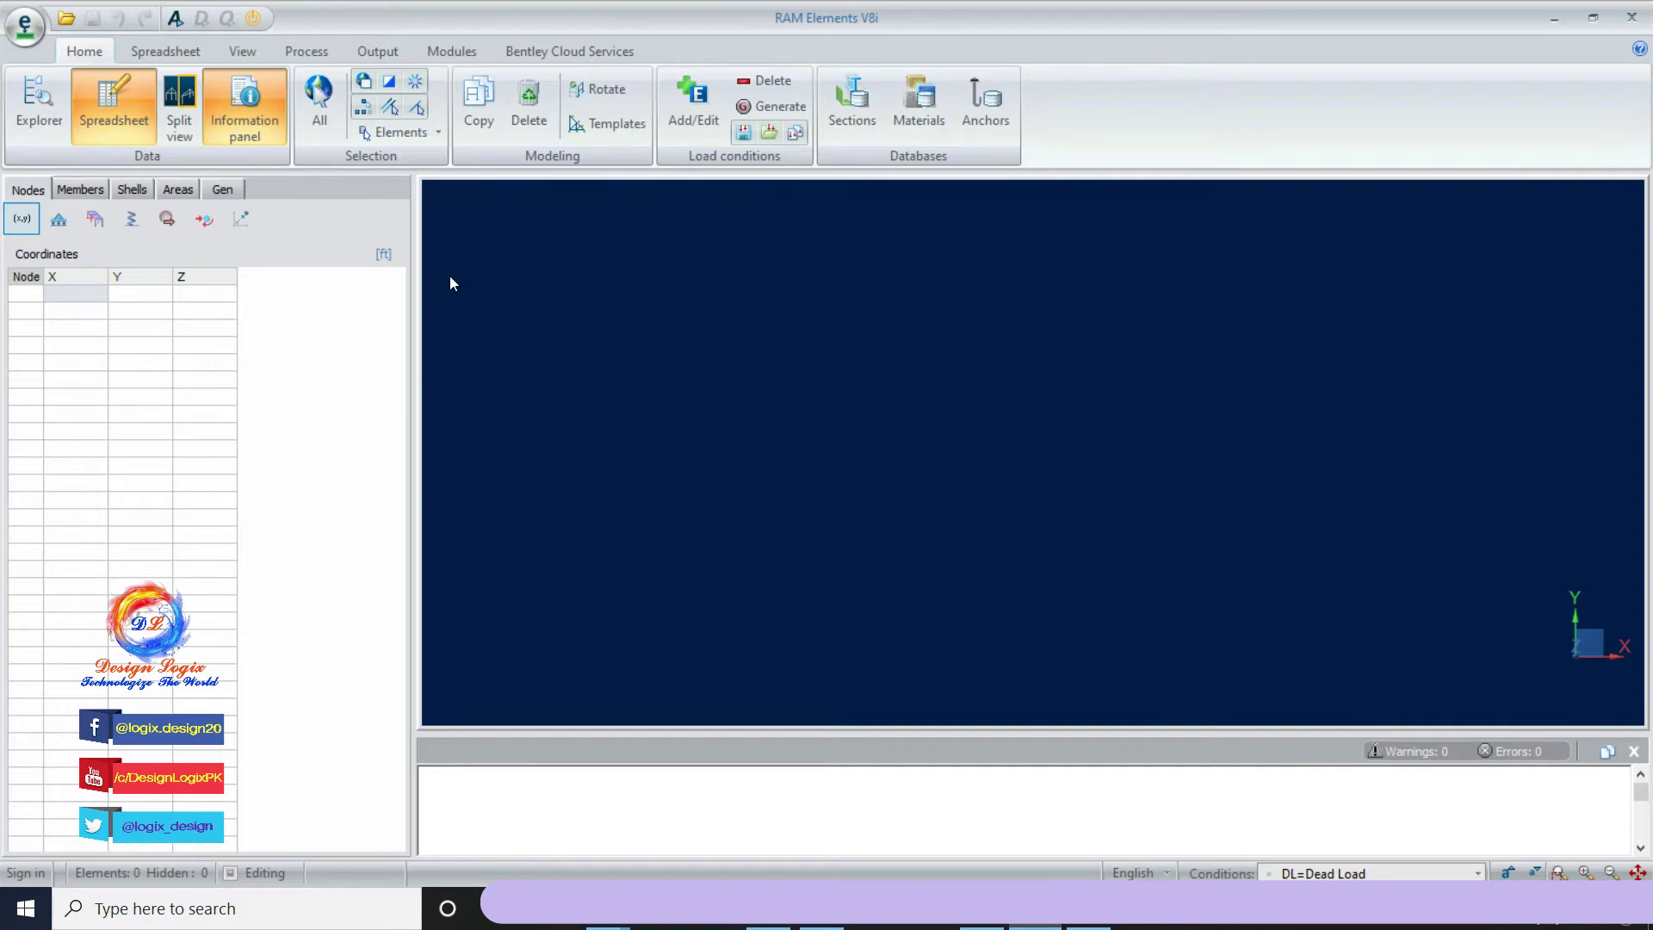
- Enter node 1 at X = 0 and node 2 at X = 25 ft in the Coordinates grid
click(93, 311)
click(94, 294)
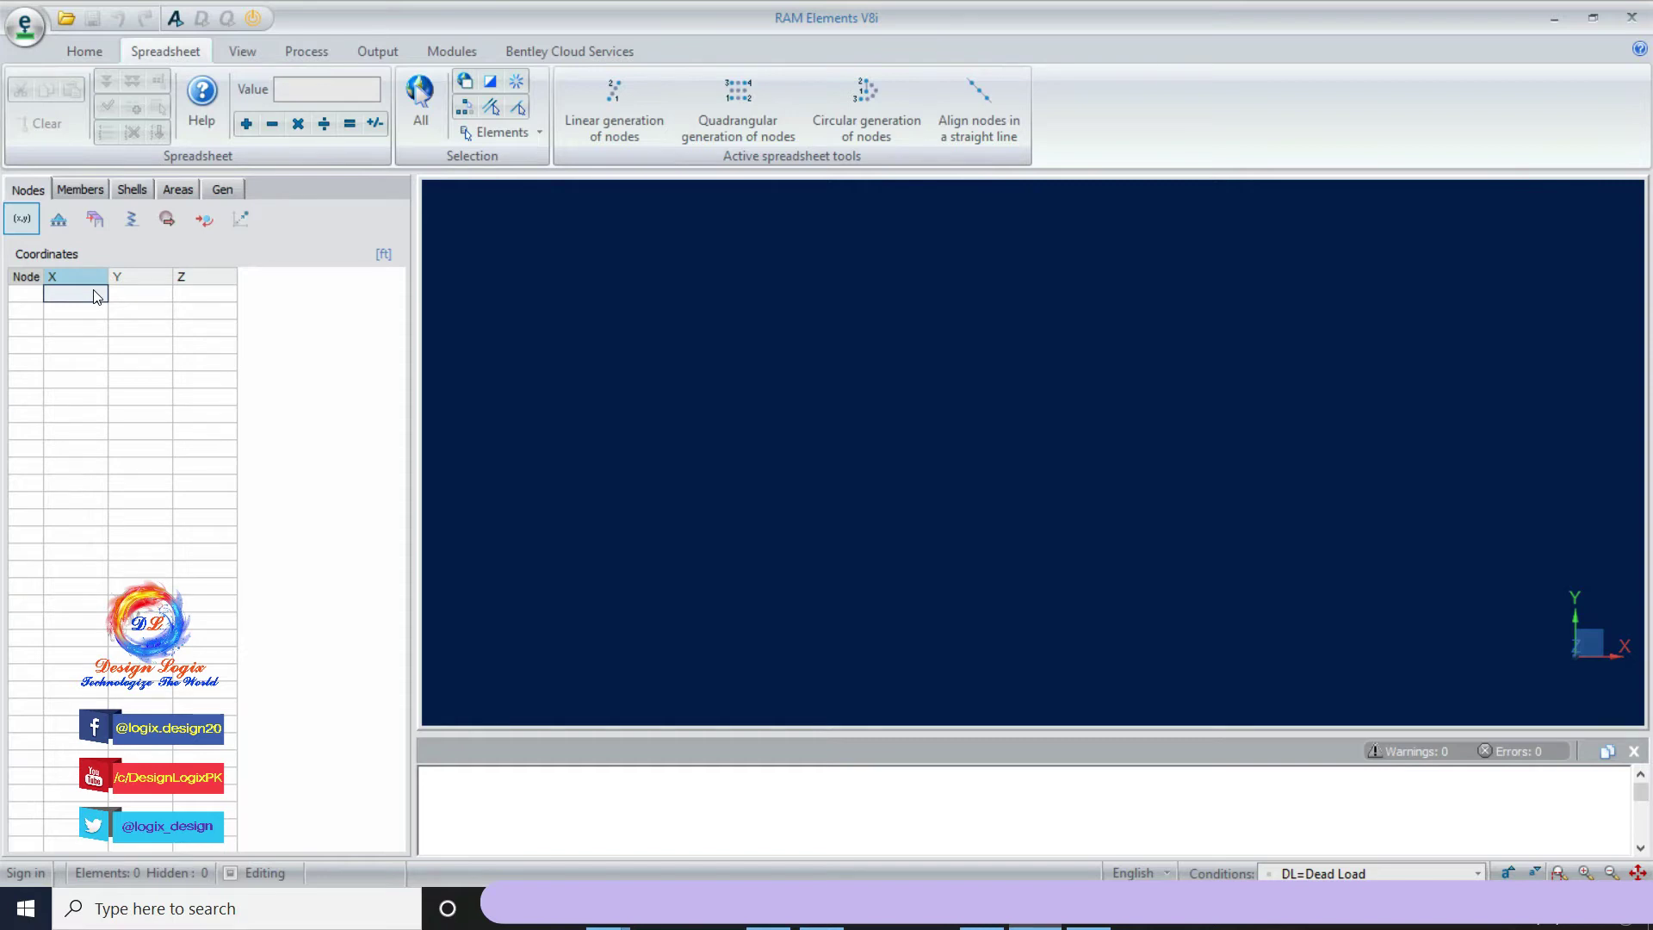
text(0)
key(Return)
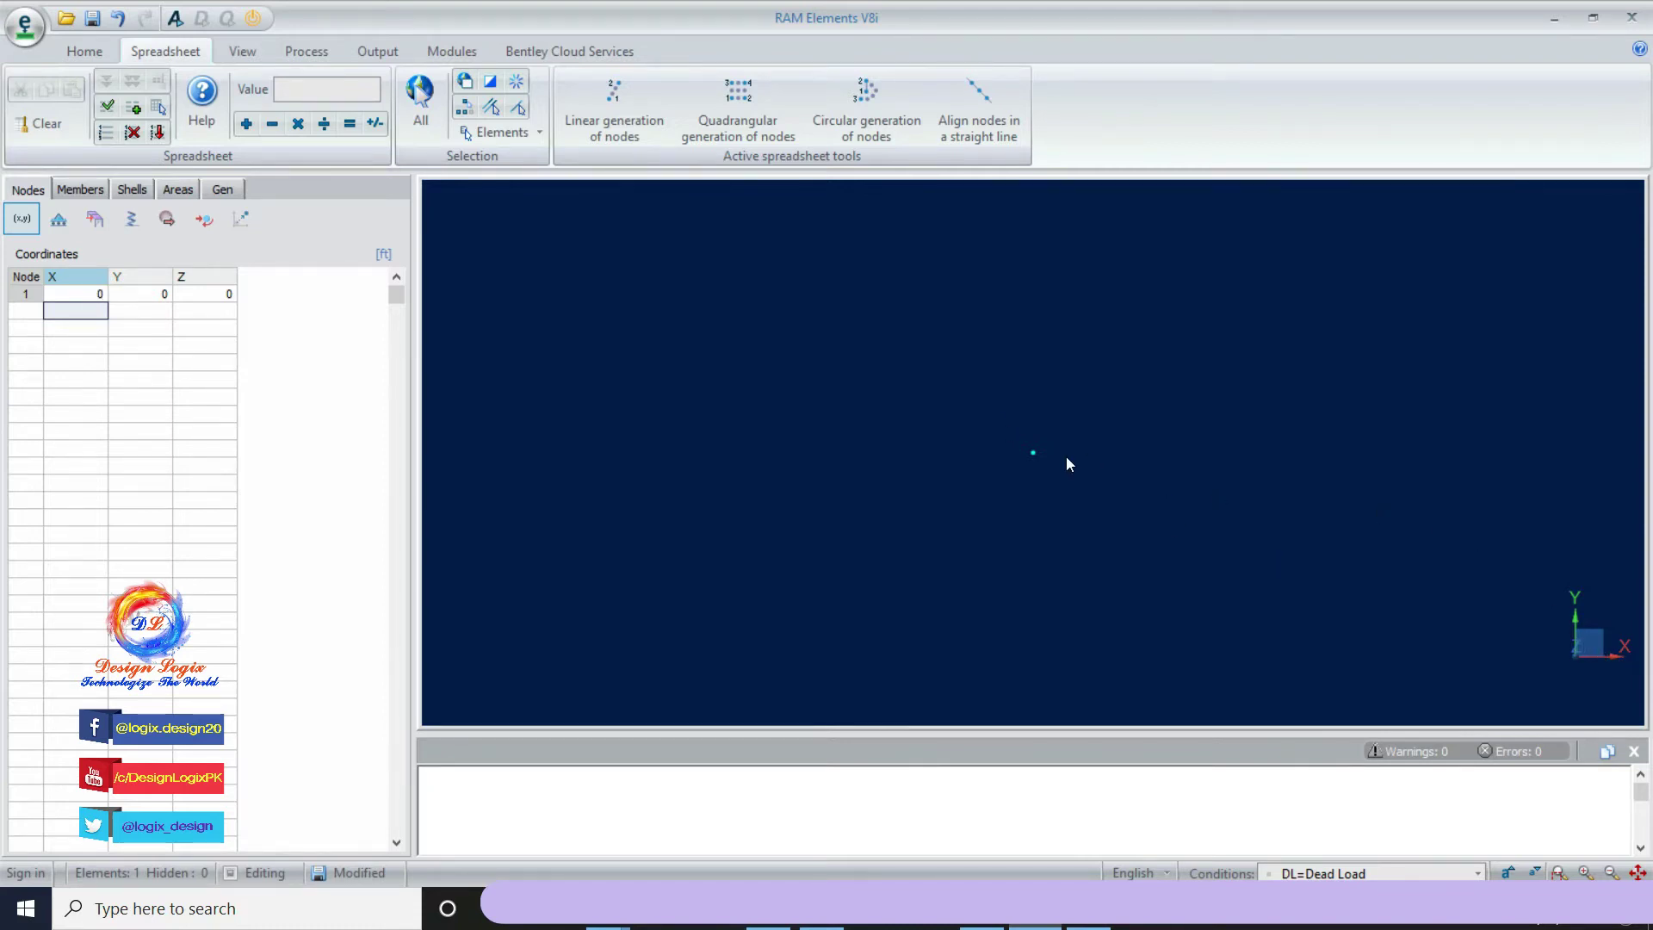
click(95, 312)
text(25)
key(Tab)
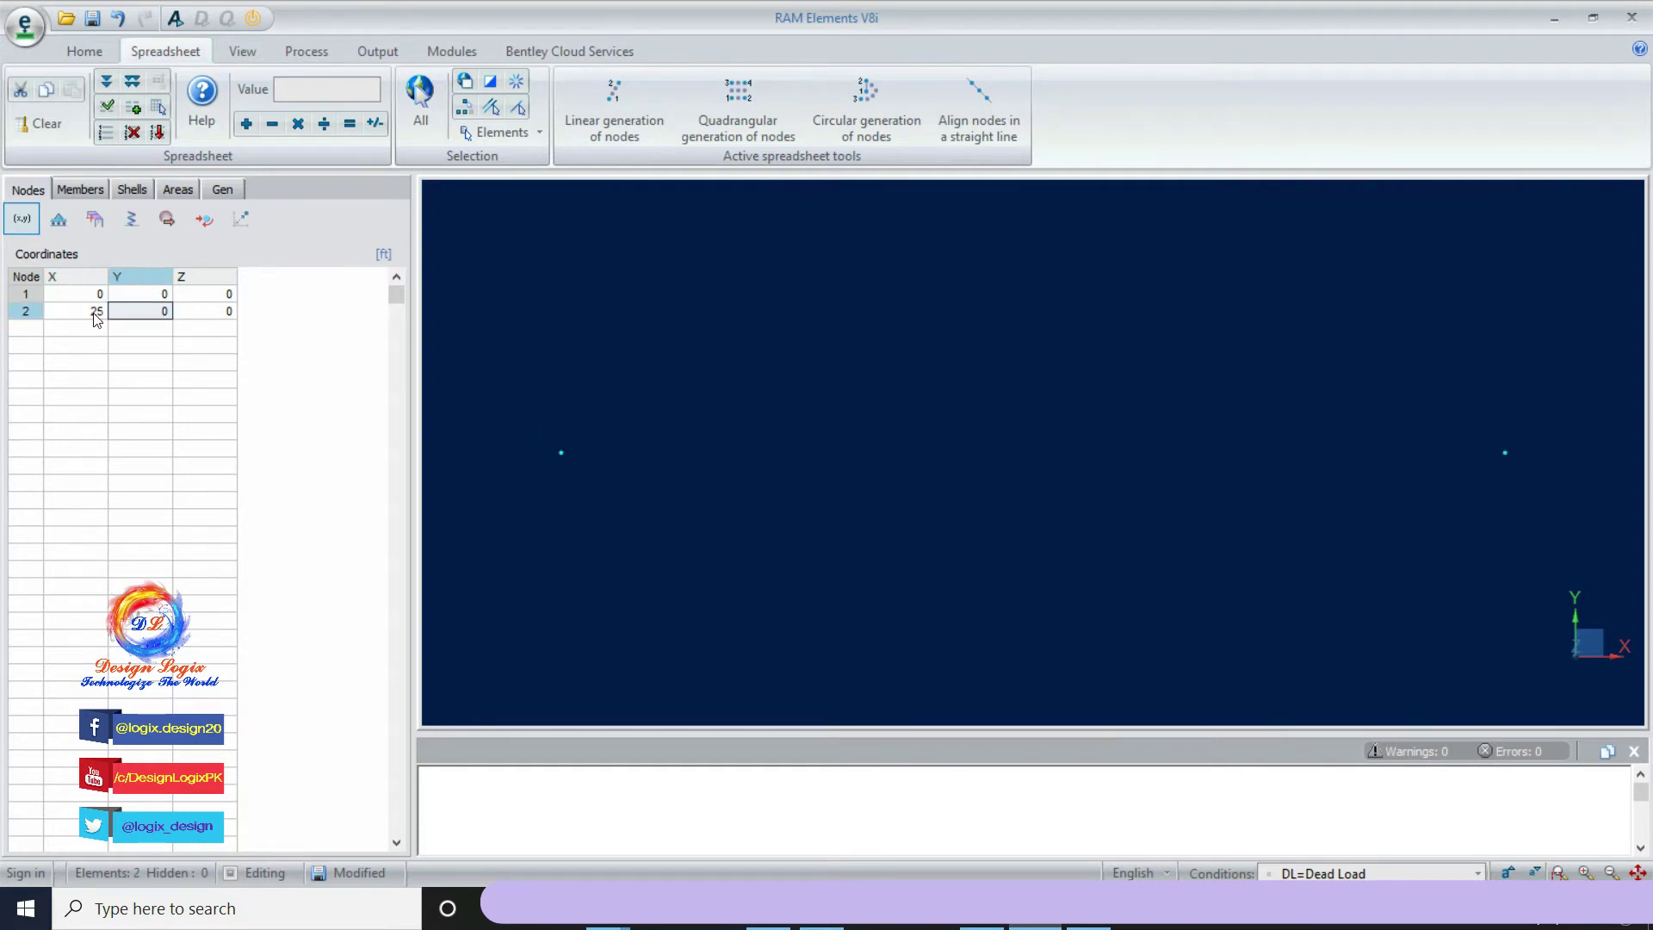
click(95, 314)
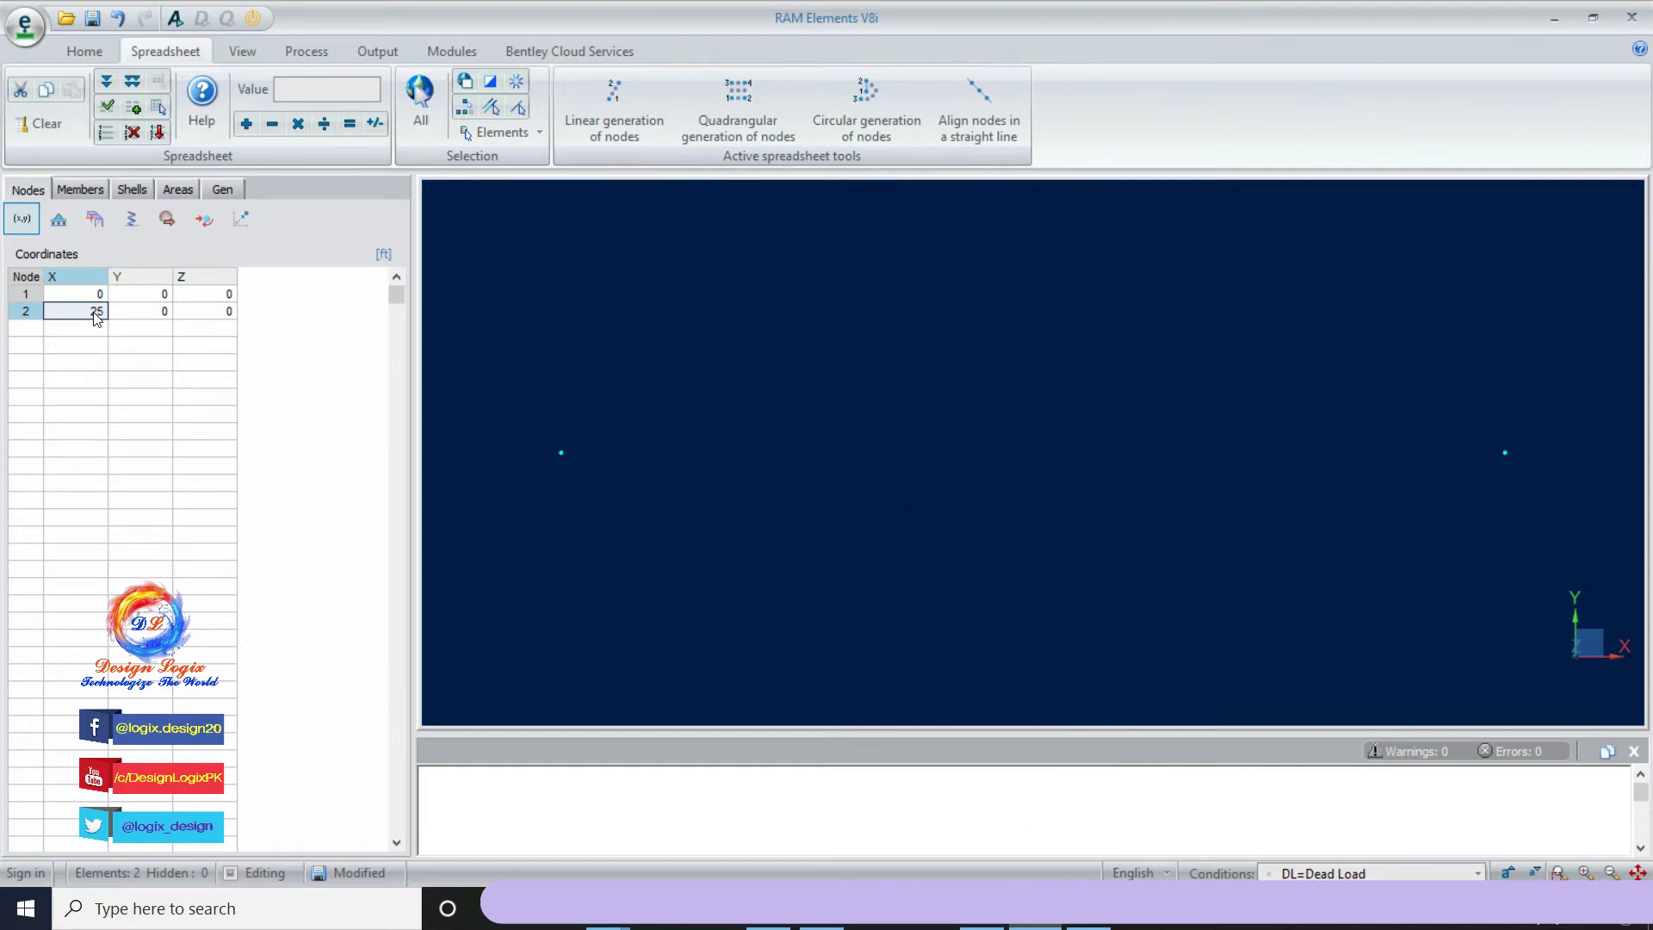
click(61, 221)
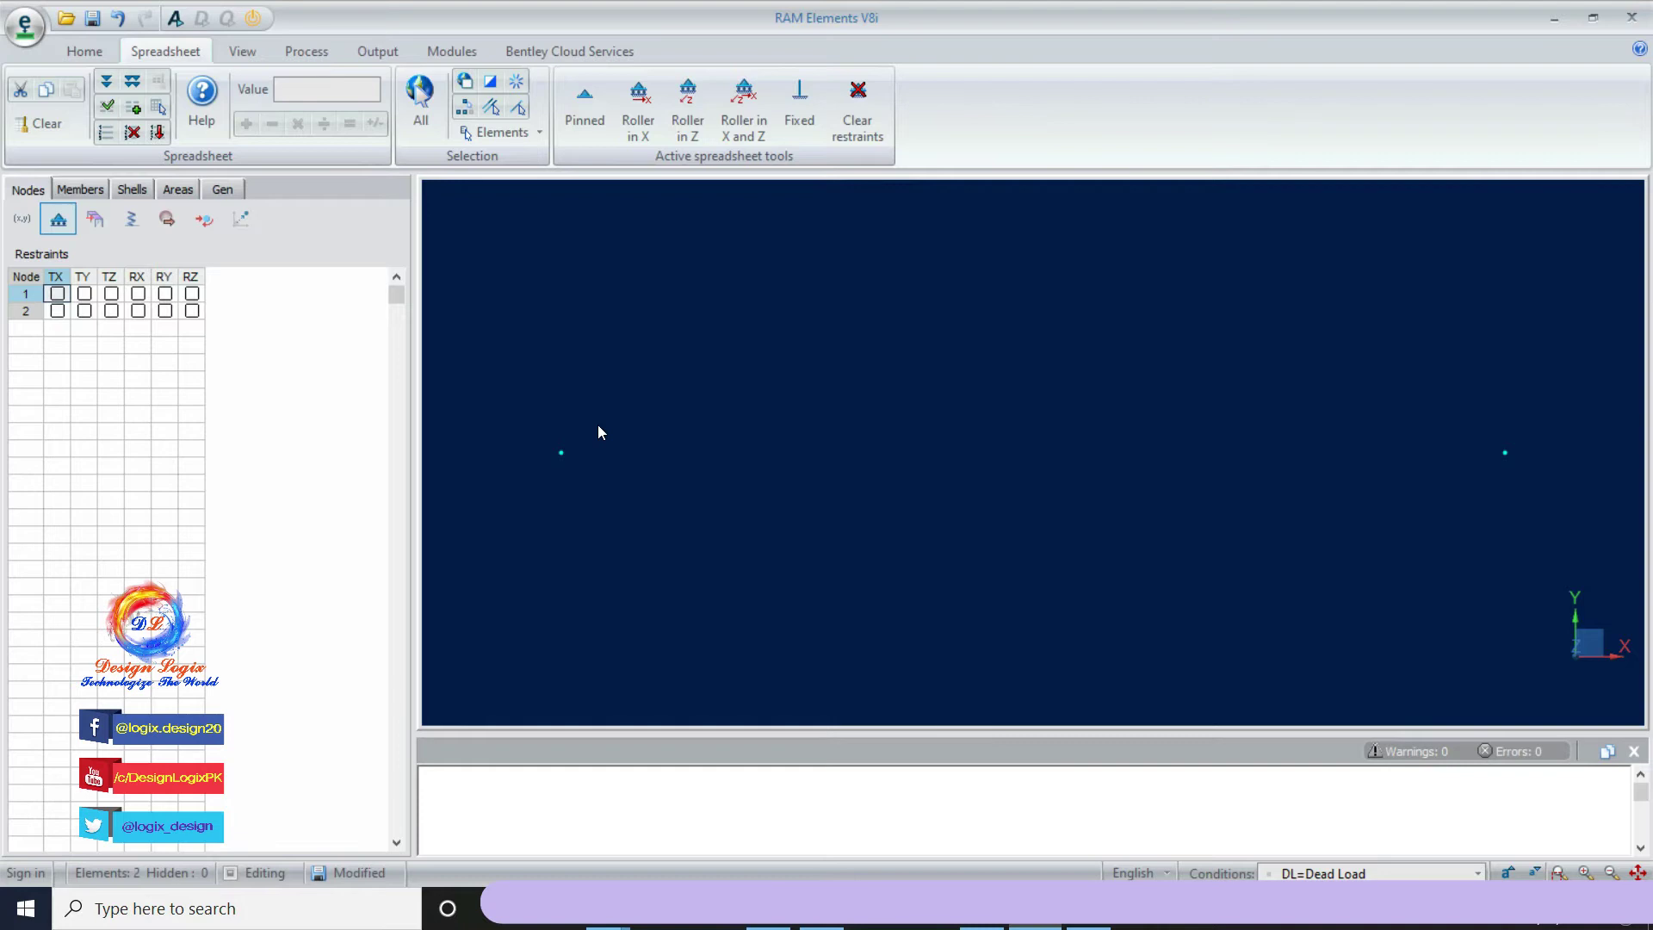
- Give the left-hand node 1 a pinned support
click(693, 451)
drag(534, 417, 631, 487)
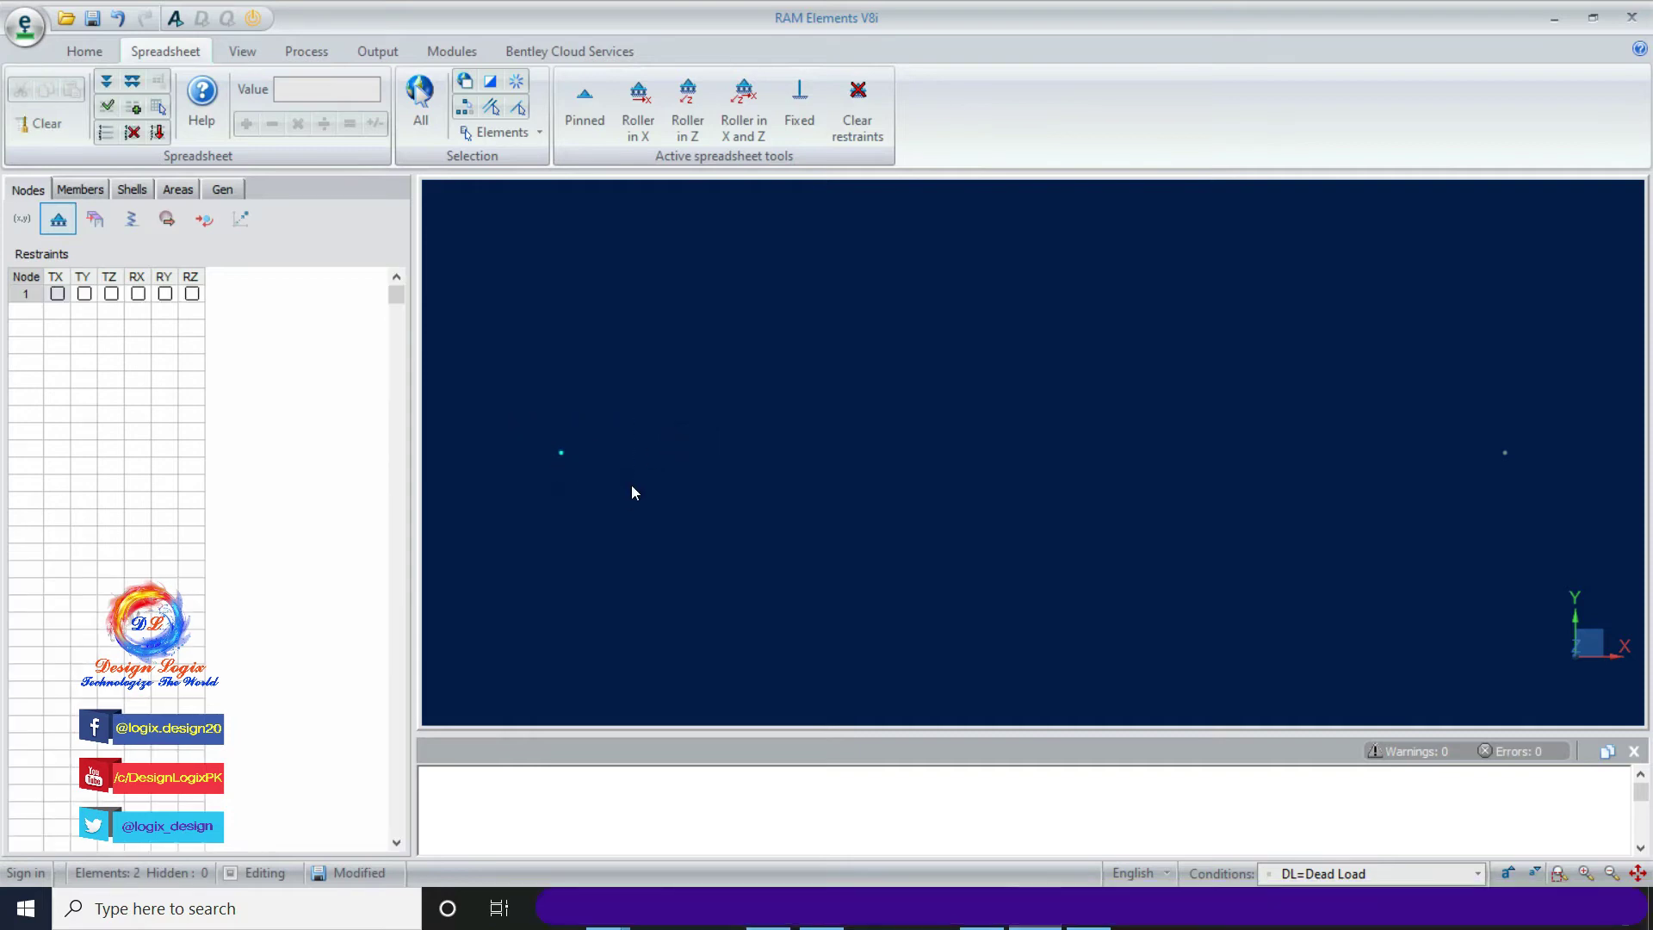
click(585, 104)
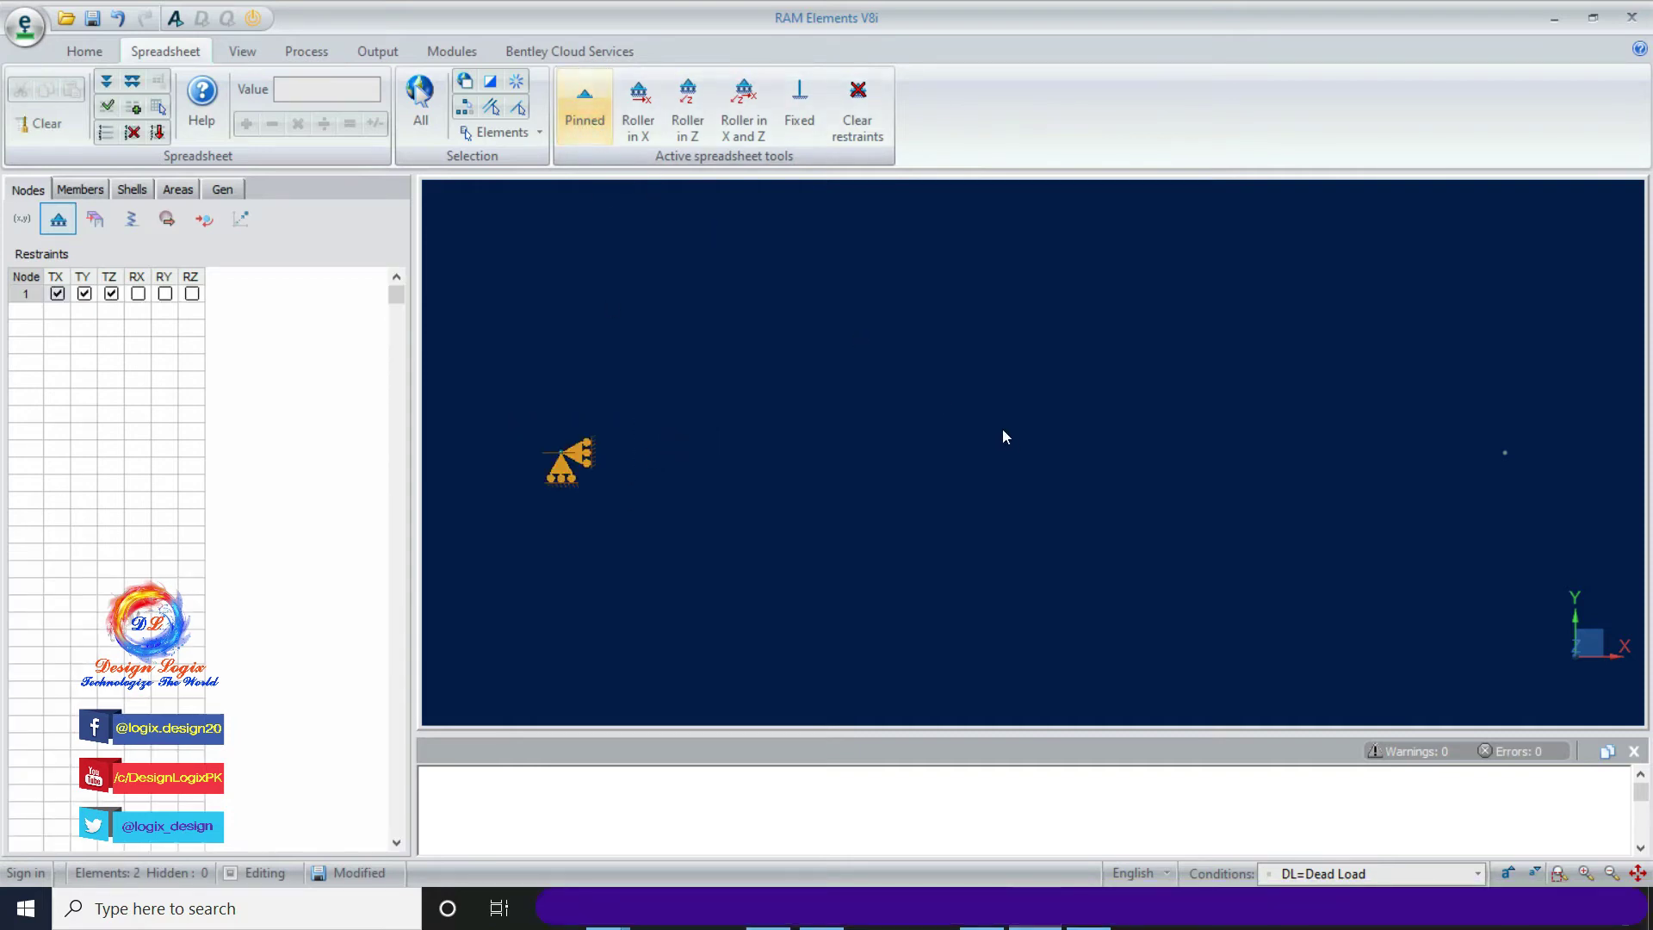
- Make the right-hand node 2 a roller restrained in X and Z
click(1357, 411)
drag(1356, 412, 1546, 515)
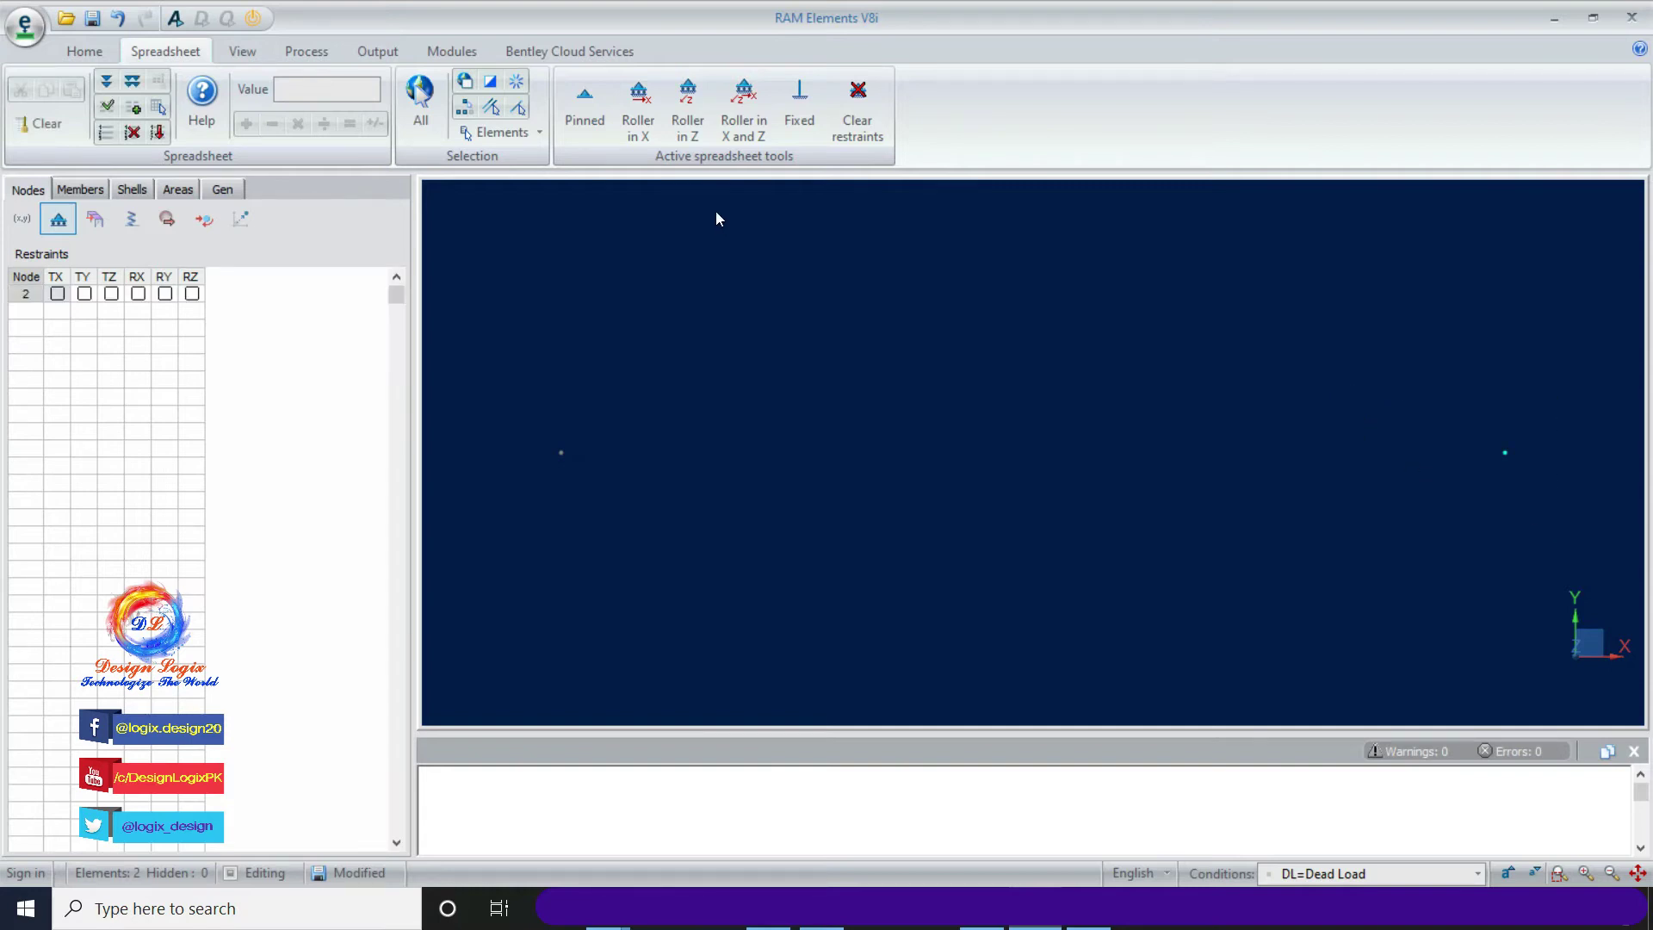
click(746, 137)
click(204, 218)
click(80, 189)
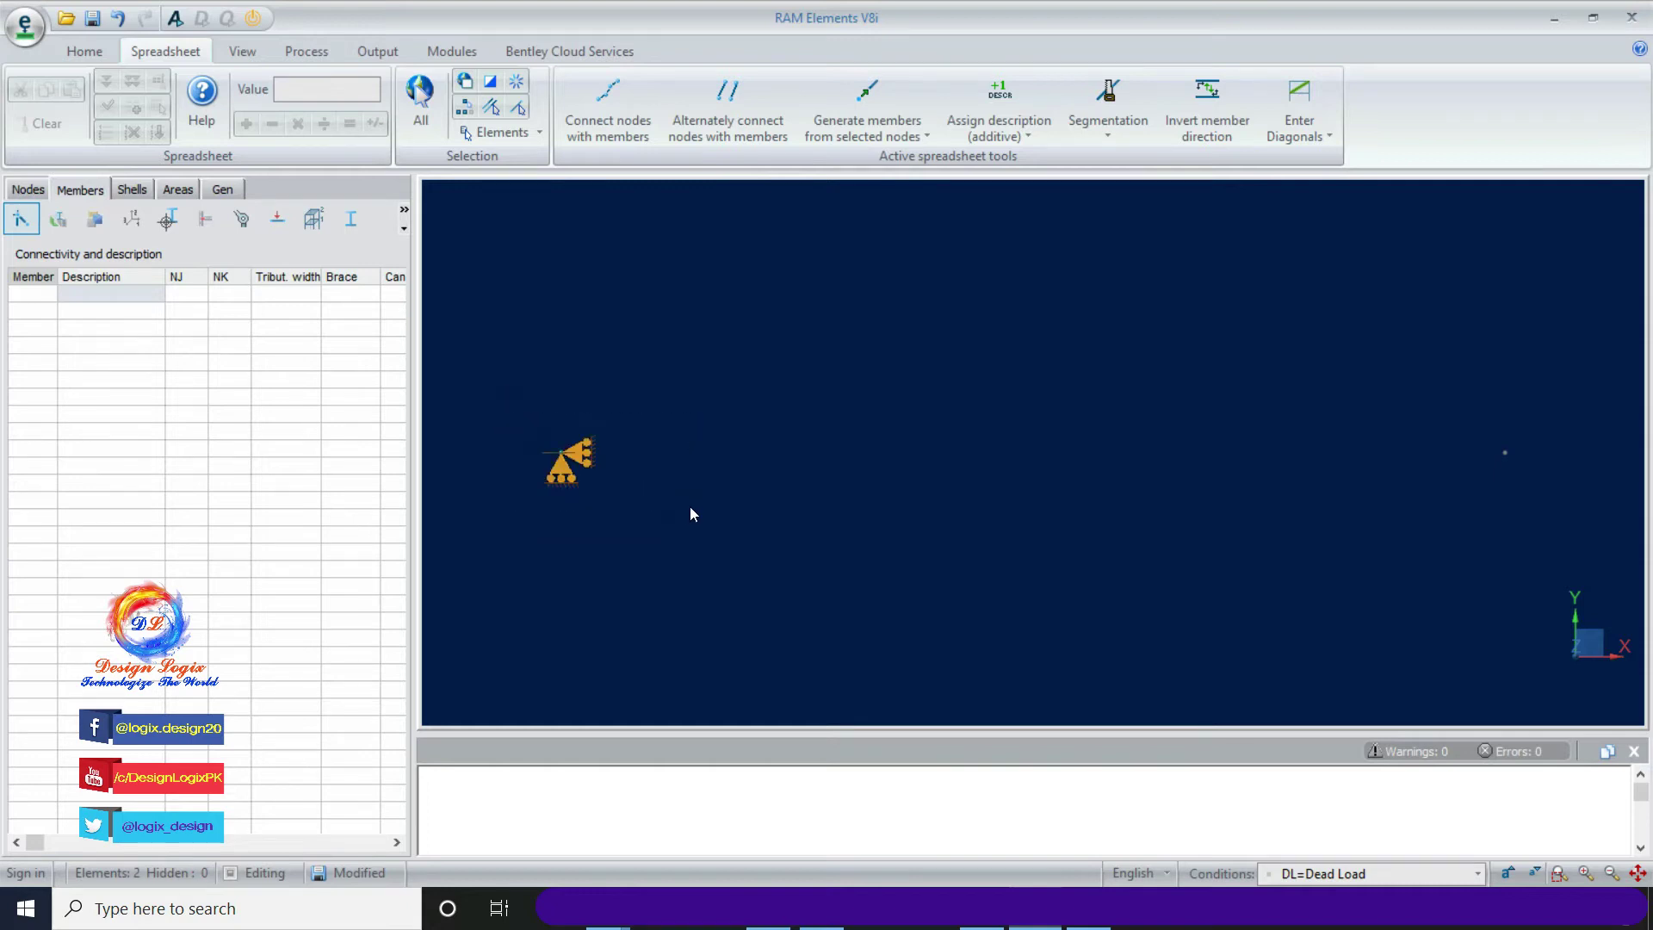
- Connect the two nodes with member 1
drag(1534, 505, 1569, 512)
click(613, 134)
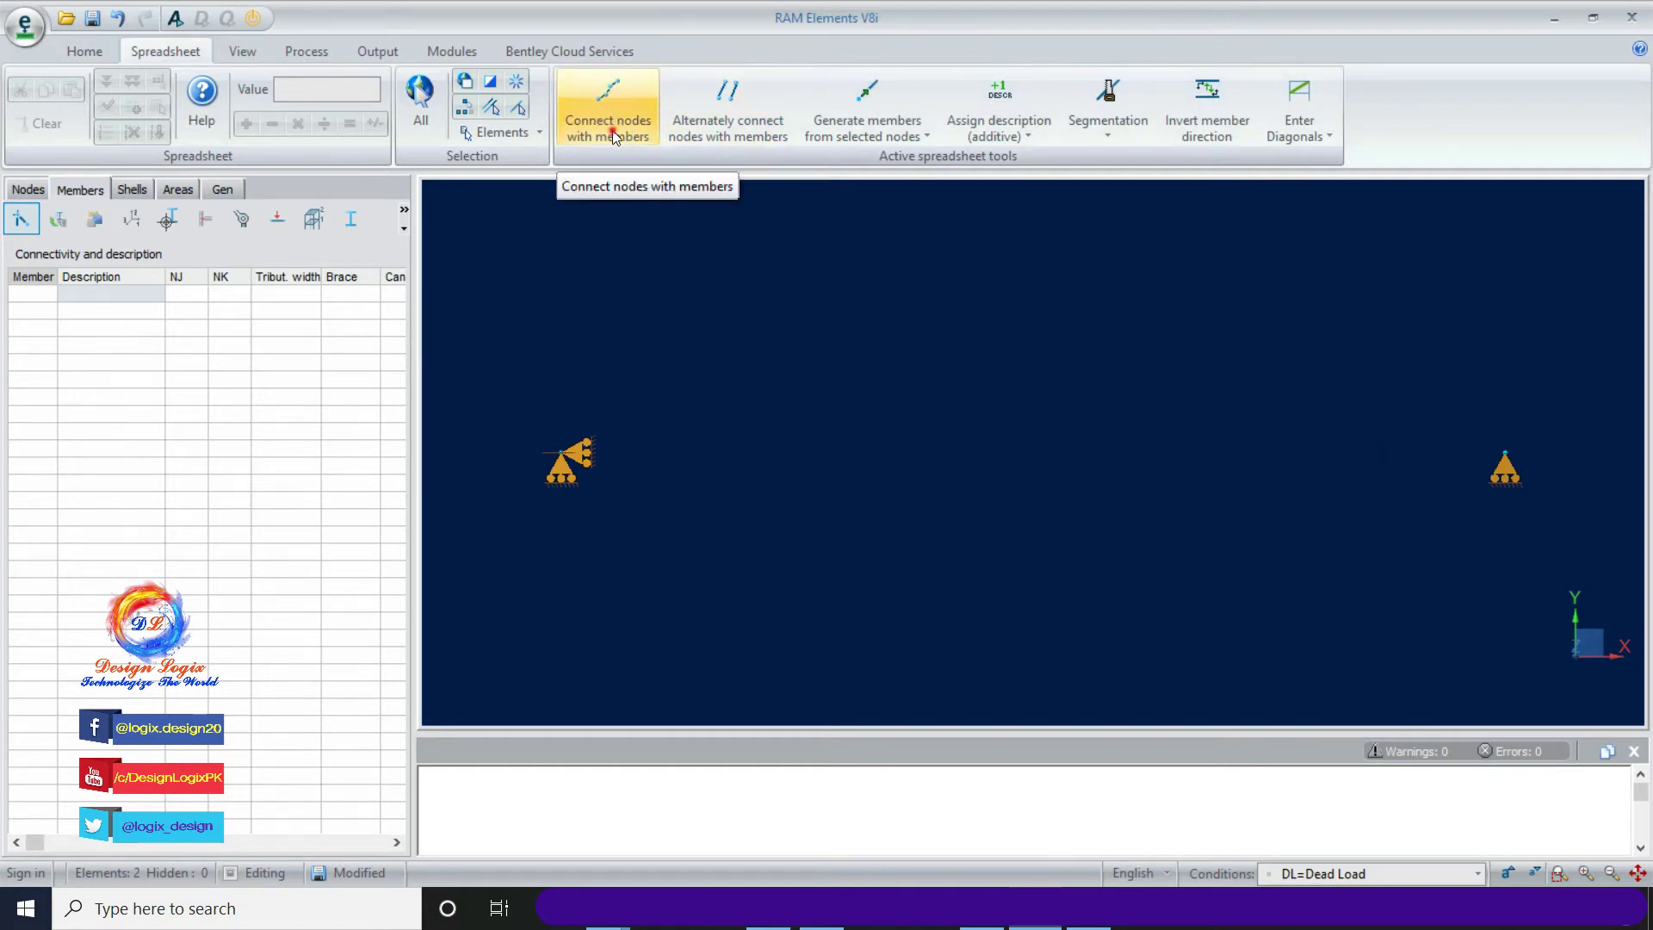
click(700, 338)
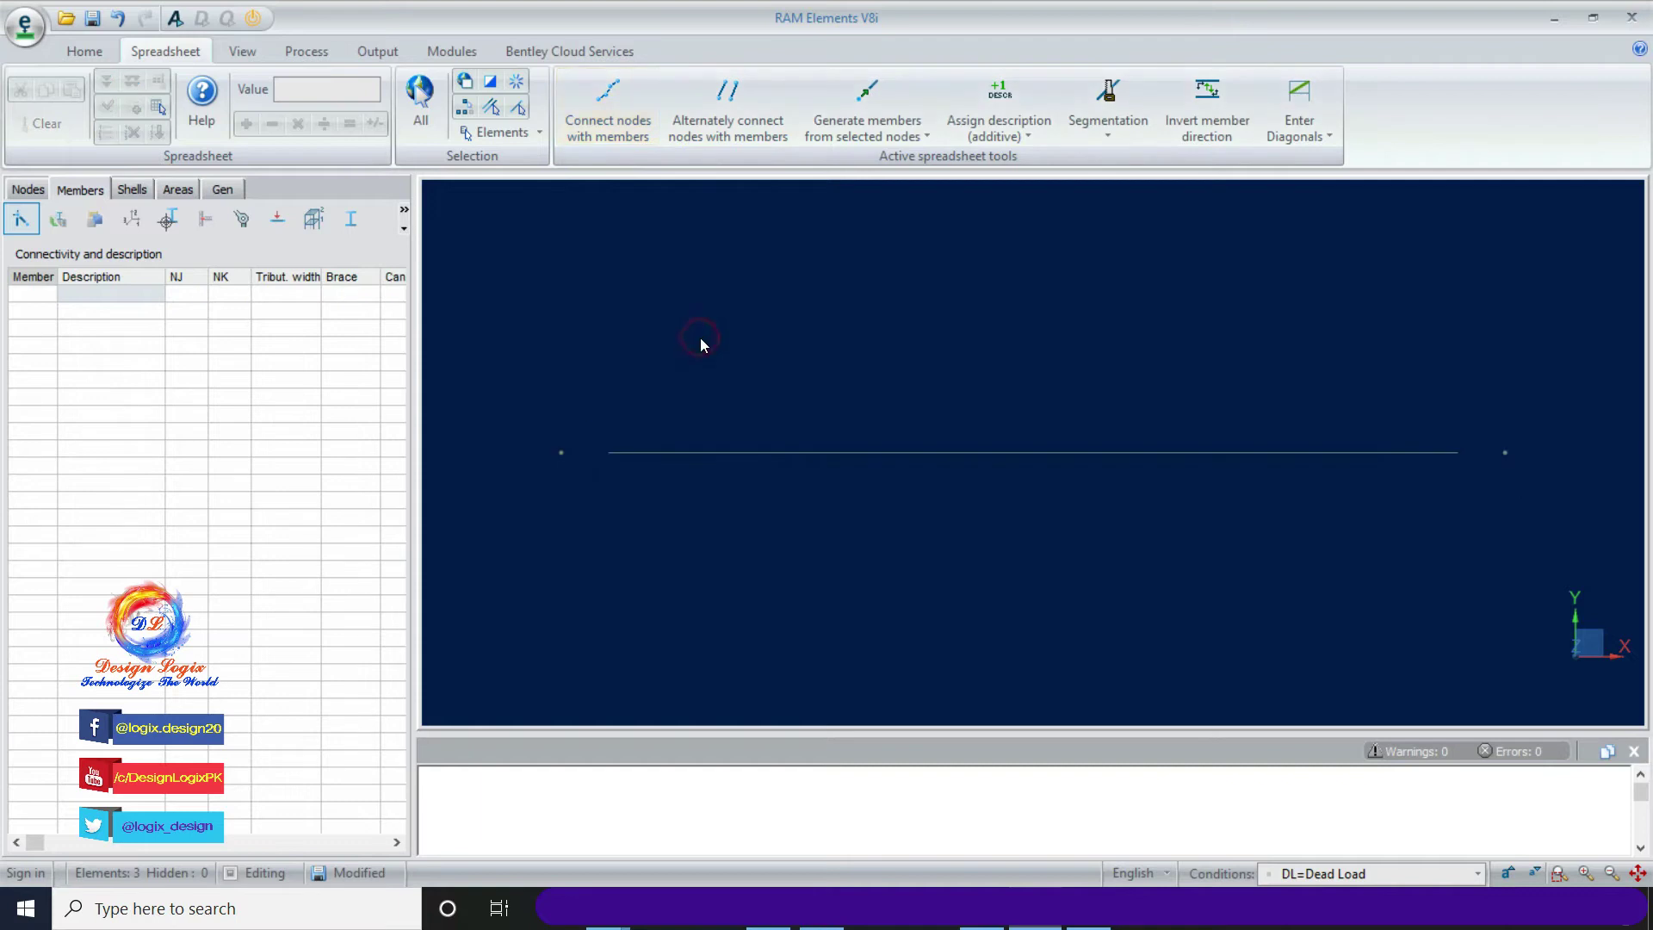
- Assign the RcBeam 12x24in section to member 1
click(57, 220)
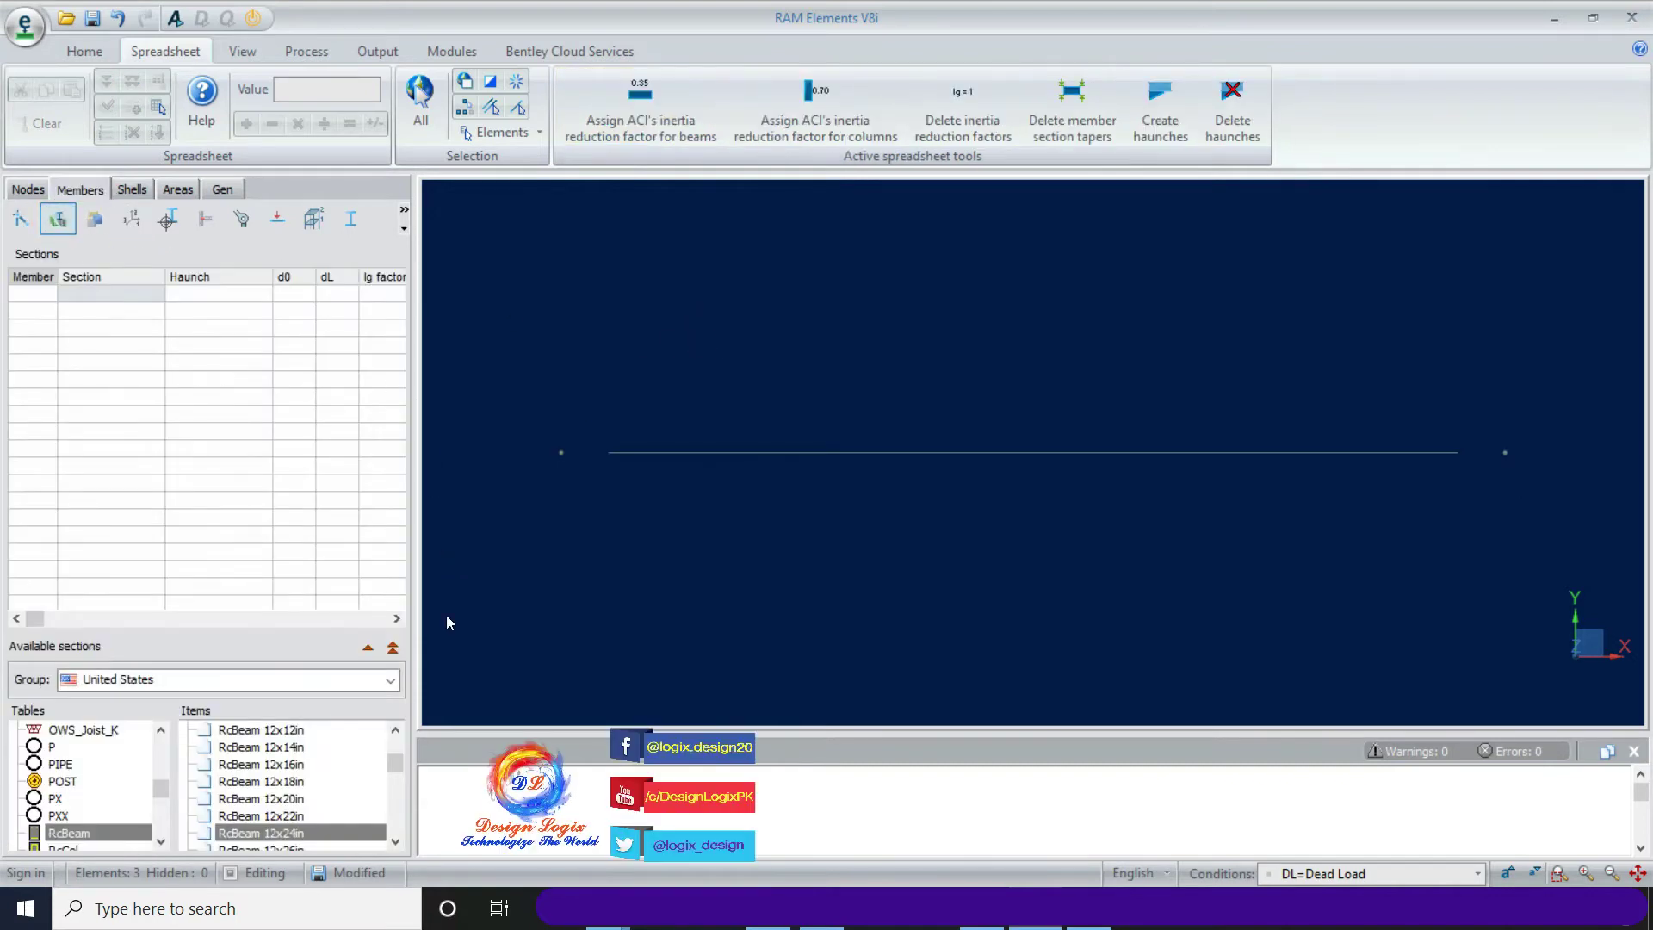
drag(398, 754, 396, 766)
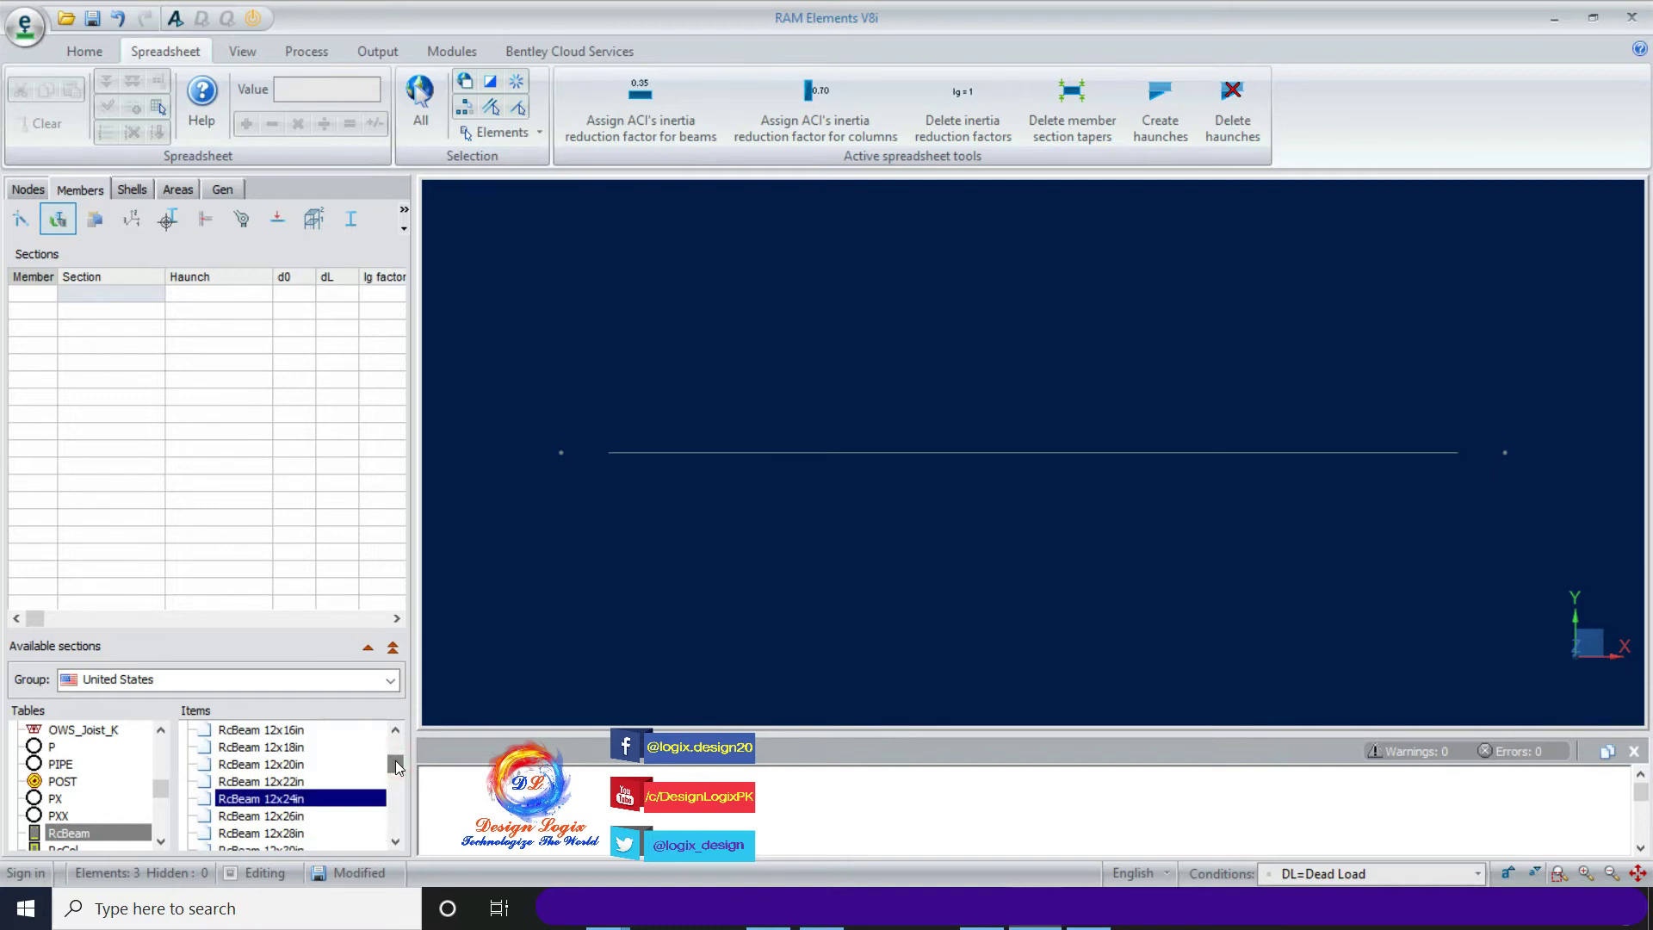
click(129, 832)
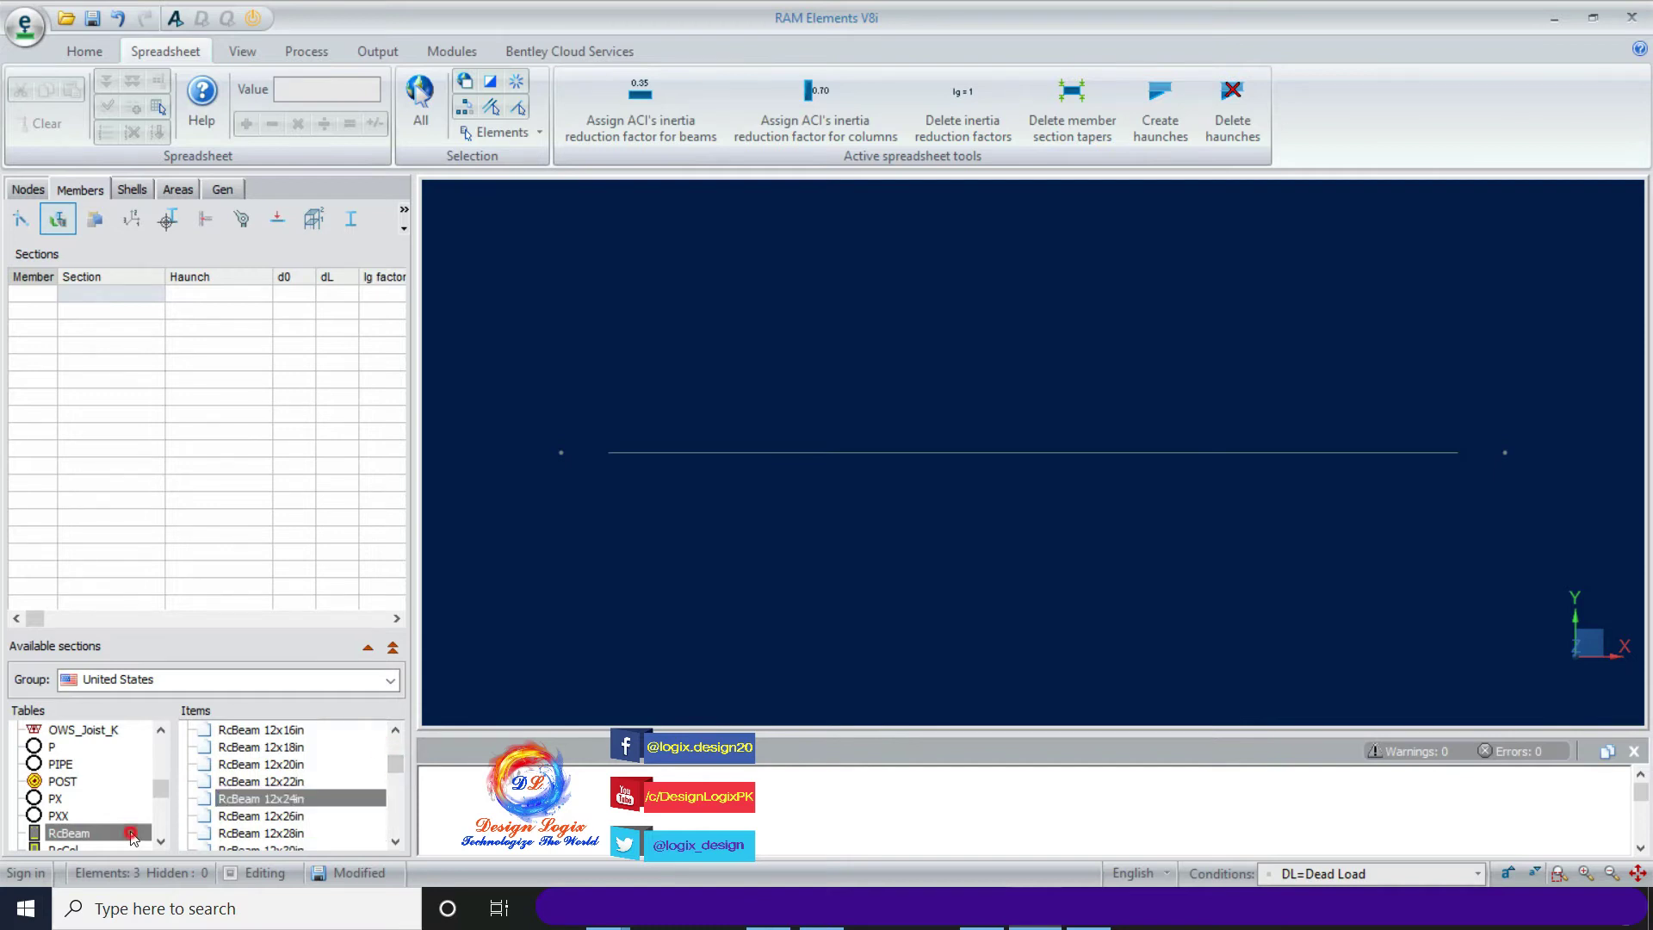
click(396, 842)
click(396, 843)
click(396, 842)
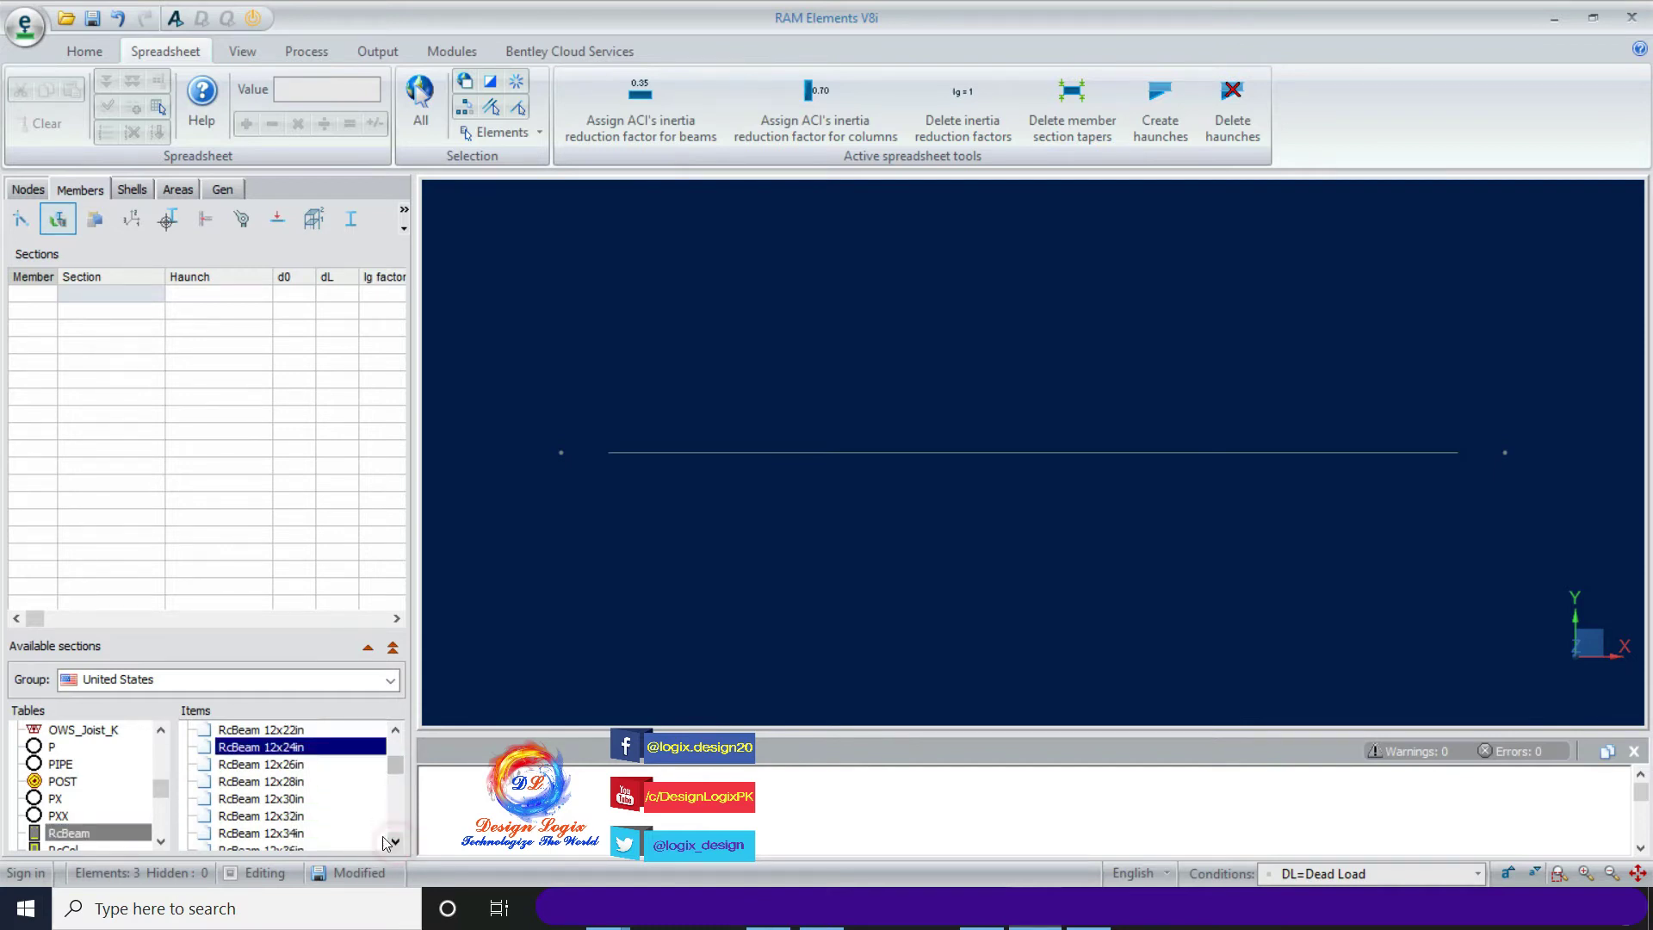
click(303, 764)
click(310, 747)
click(711, 452)
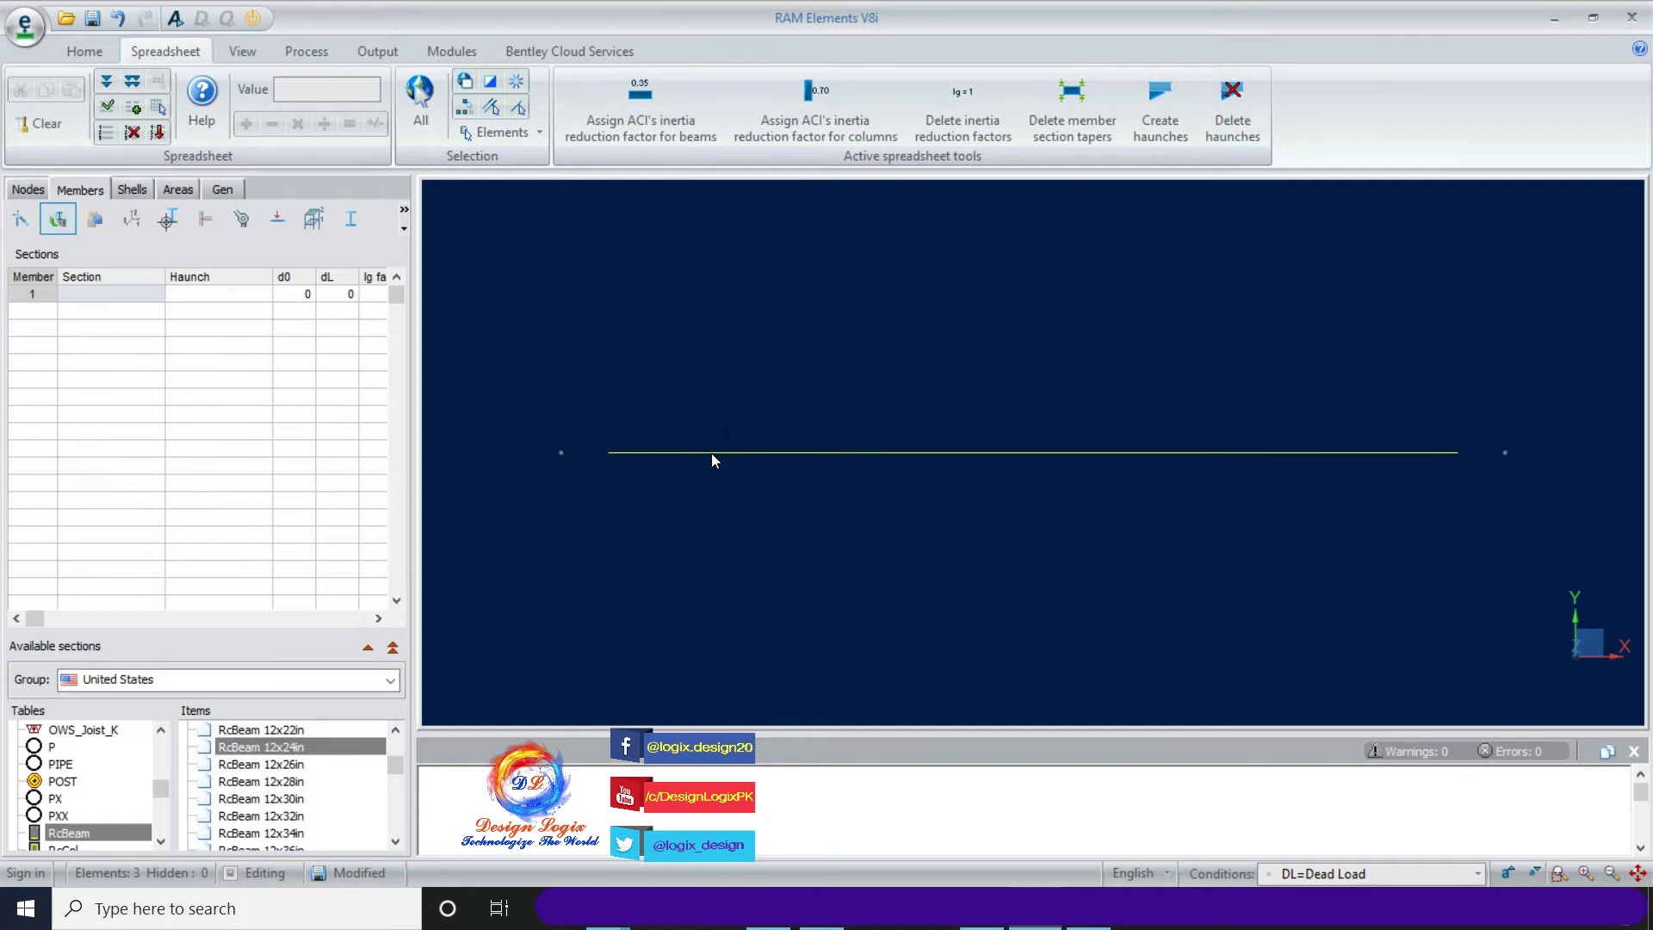
double_click(315, 747)
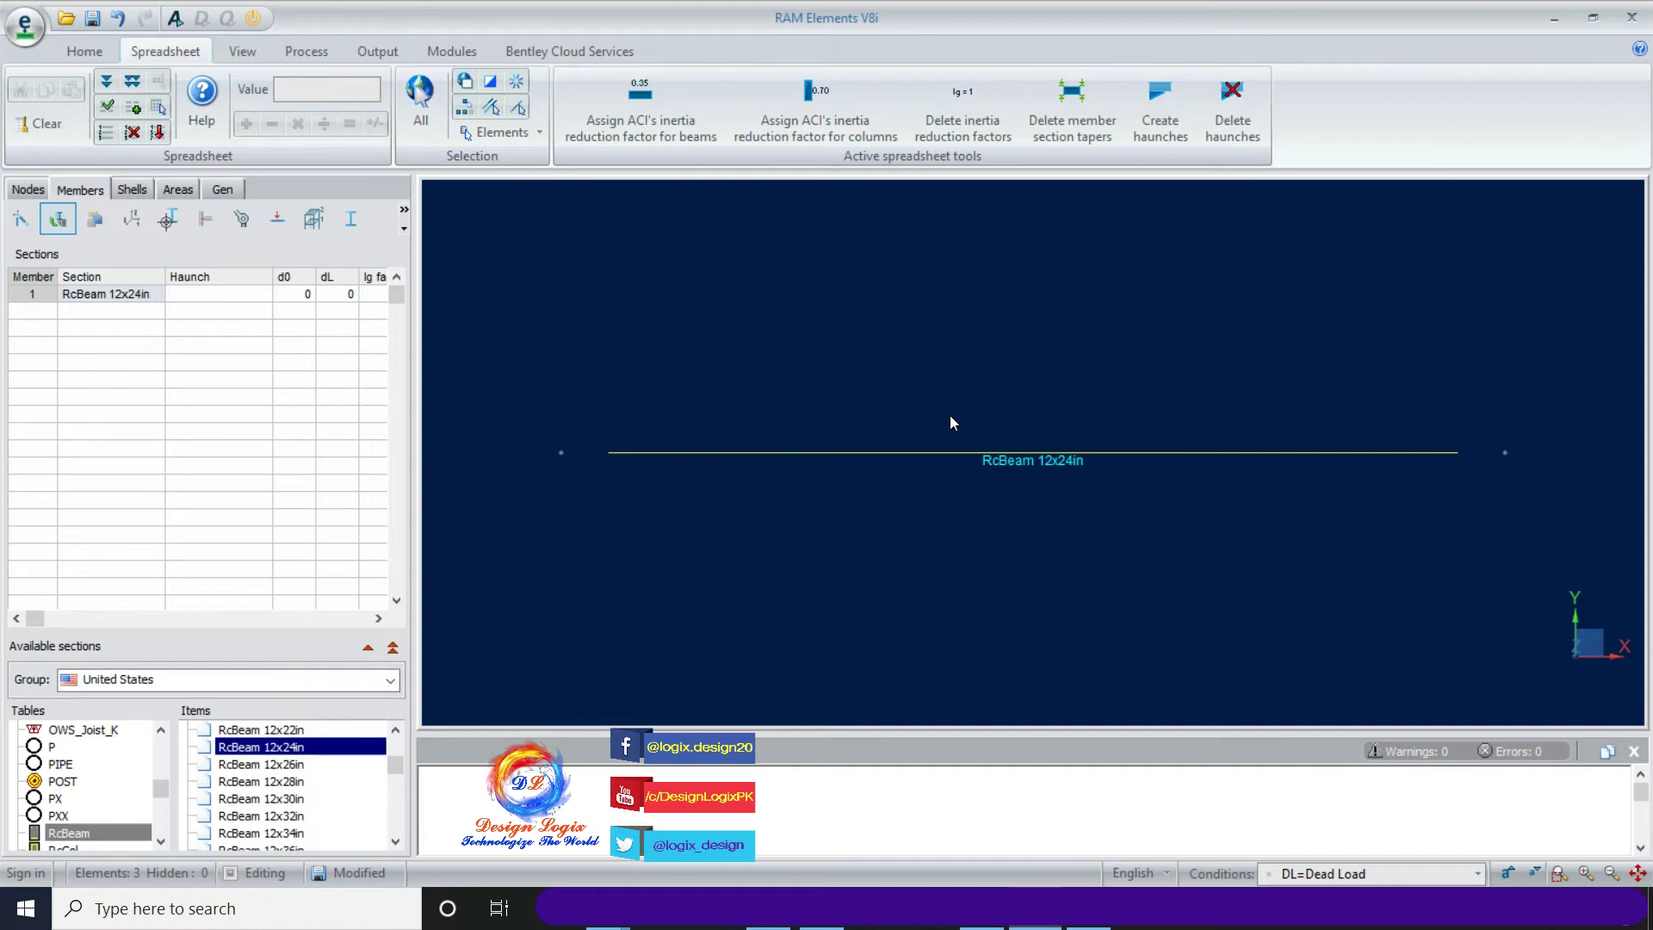
click(102, 223)
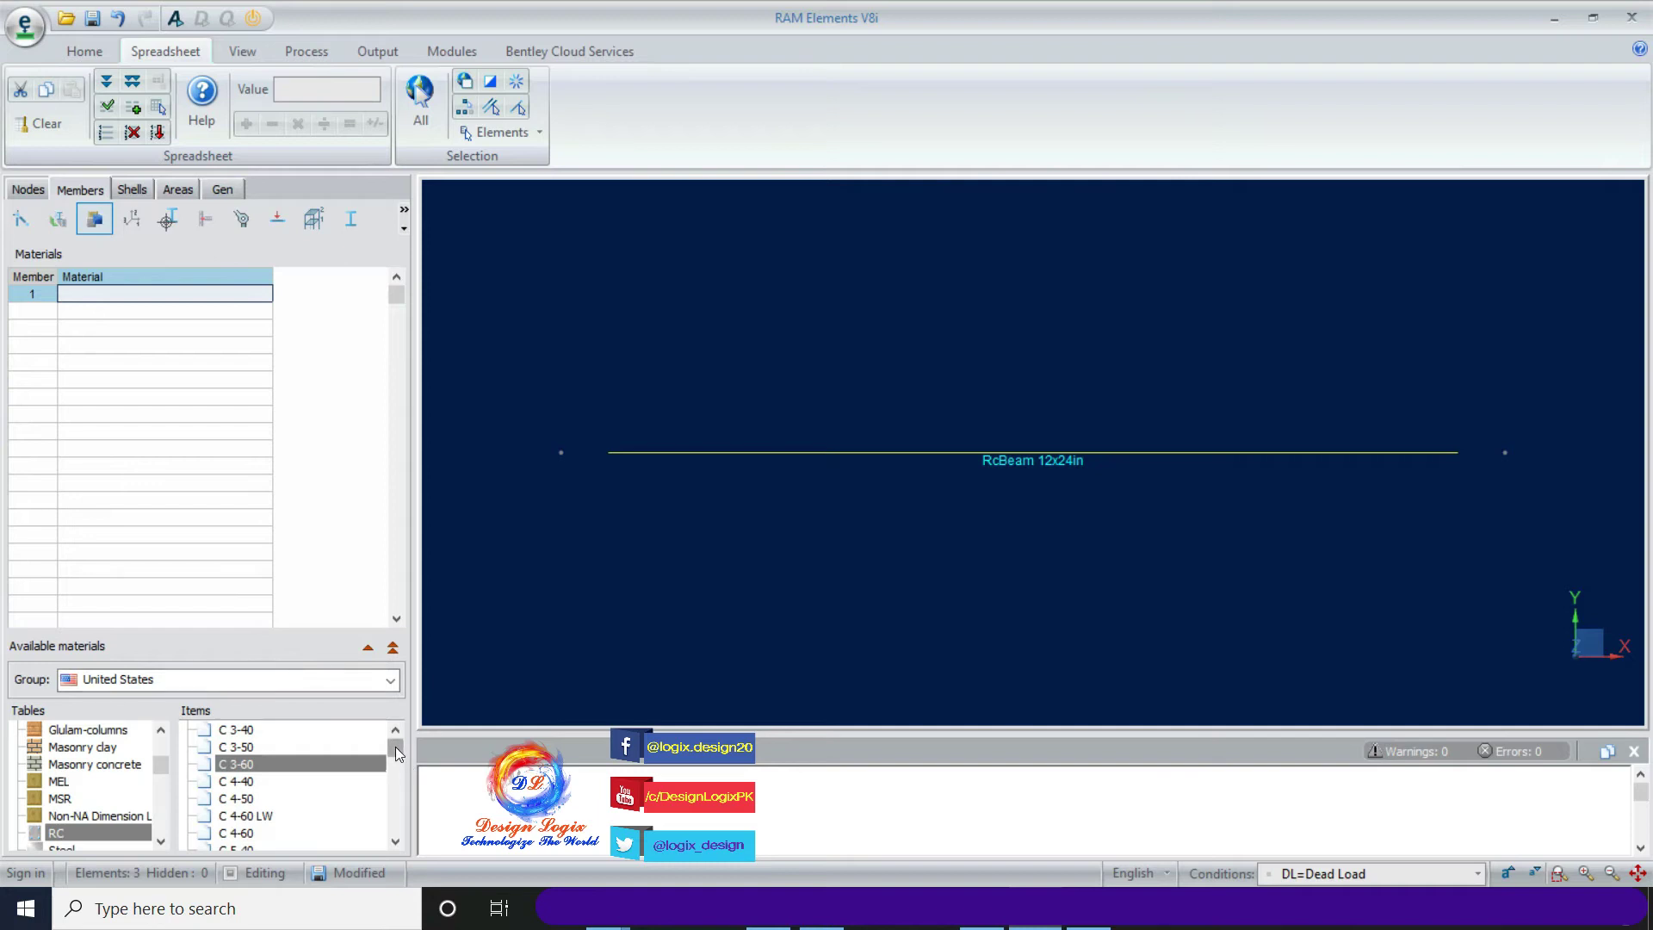
- Assign C 3-60 concrete from the RC materials to member 1
click(259, 764)
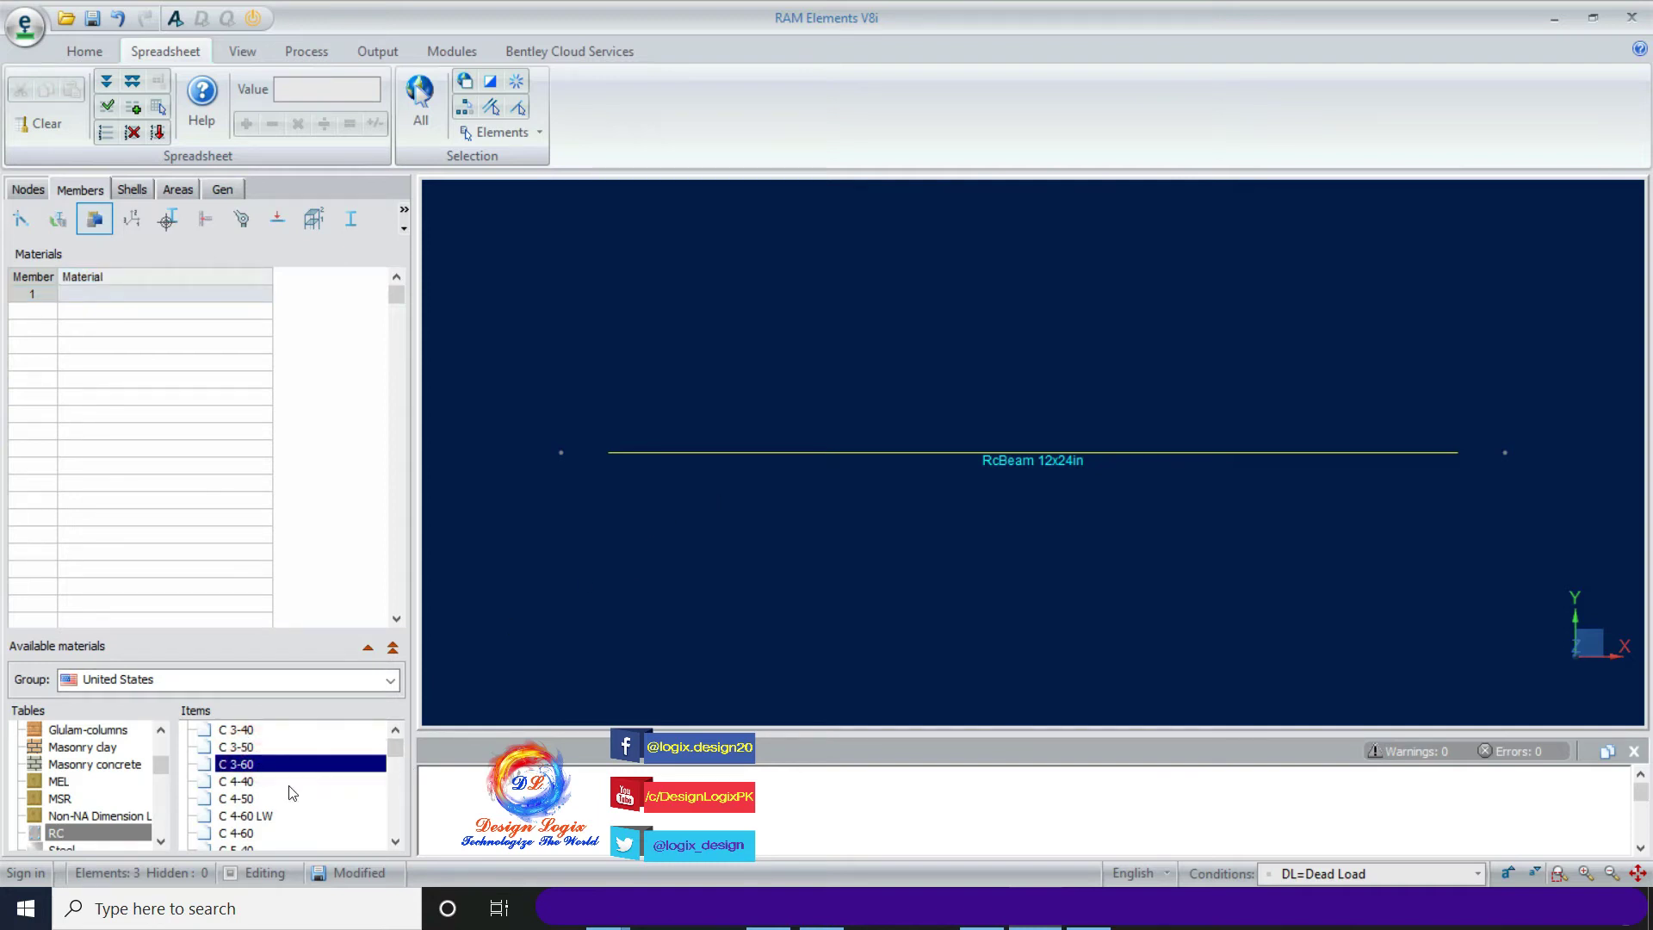
click(746, 452)
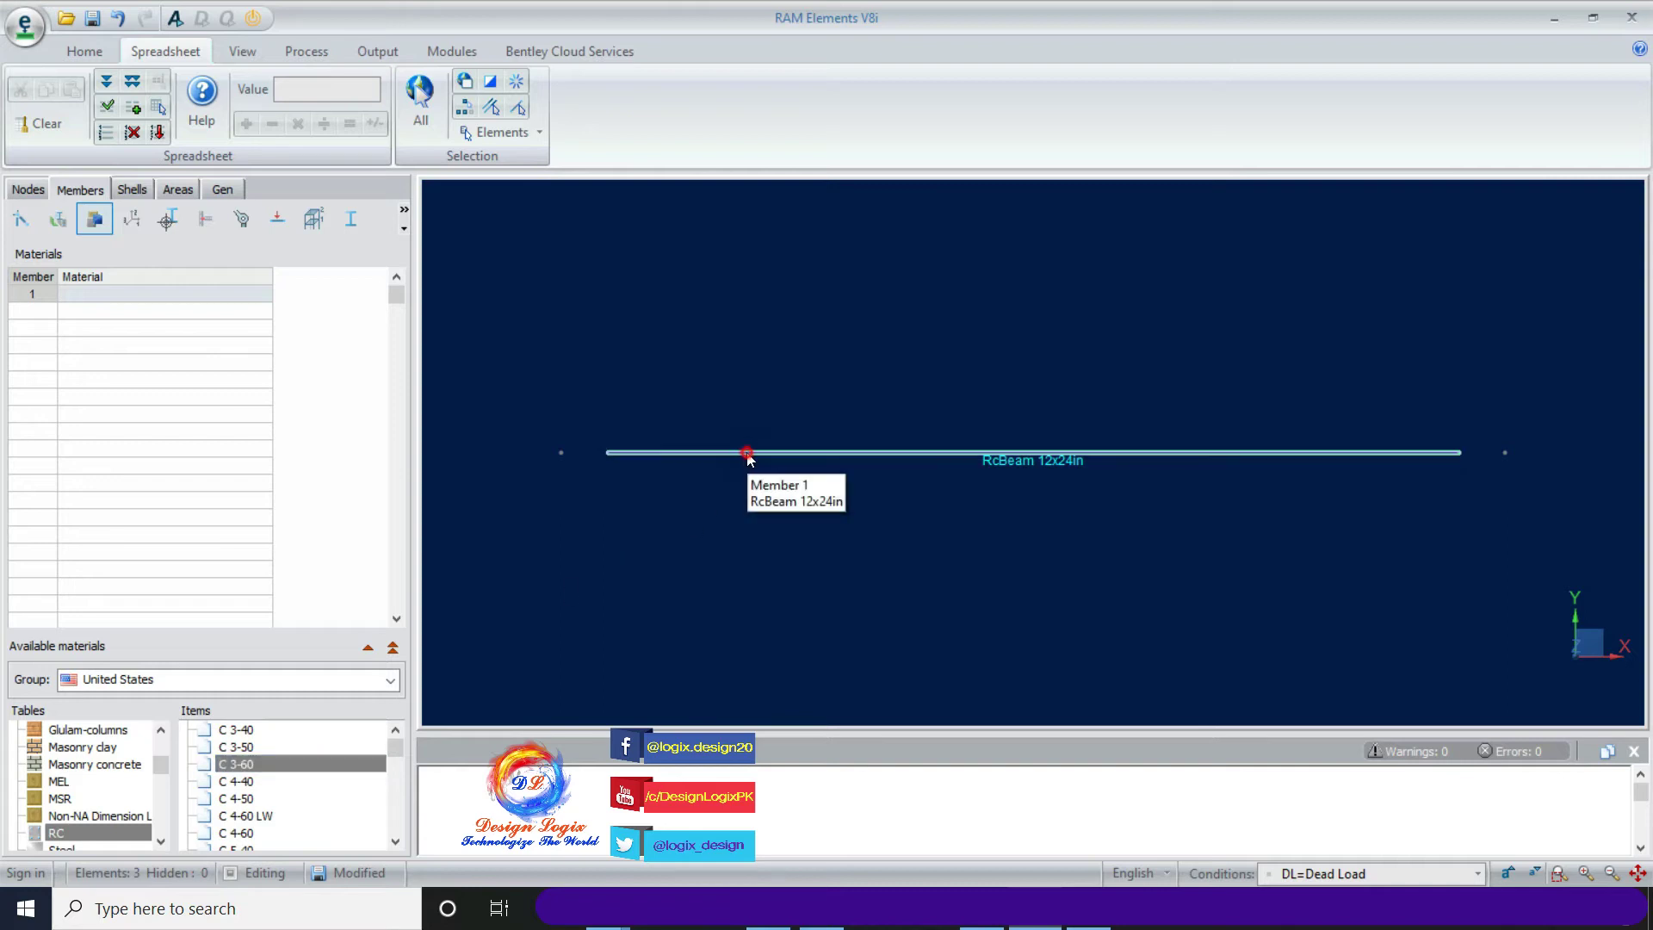
double_click(267, 765)
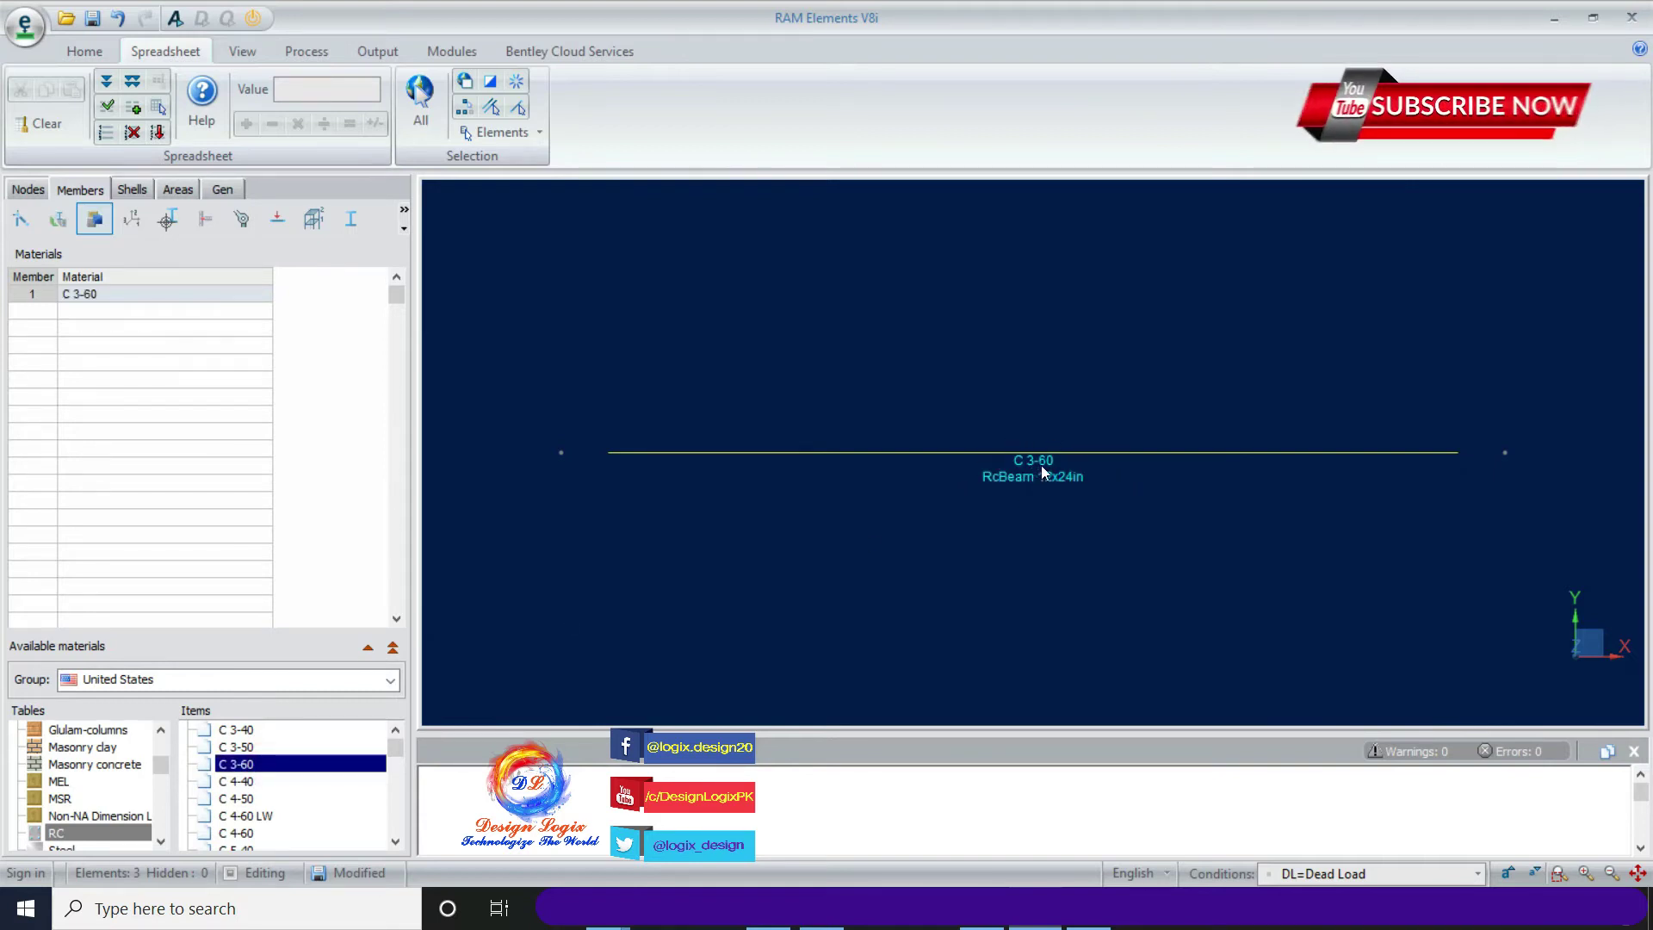
click(241, 219)
click(277, 220)
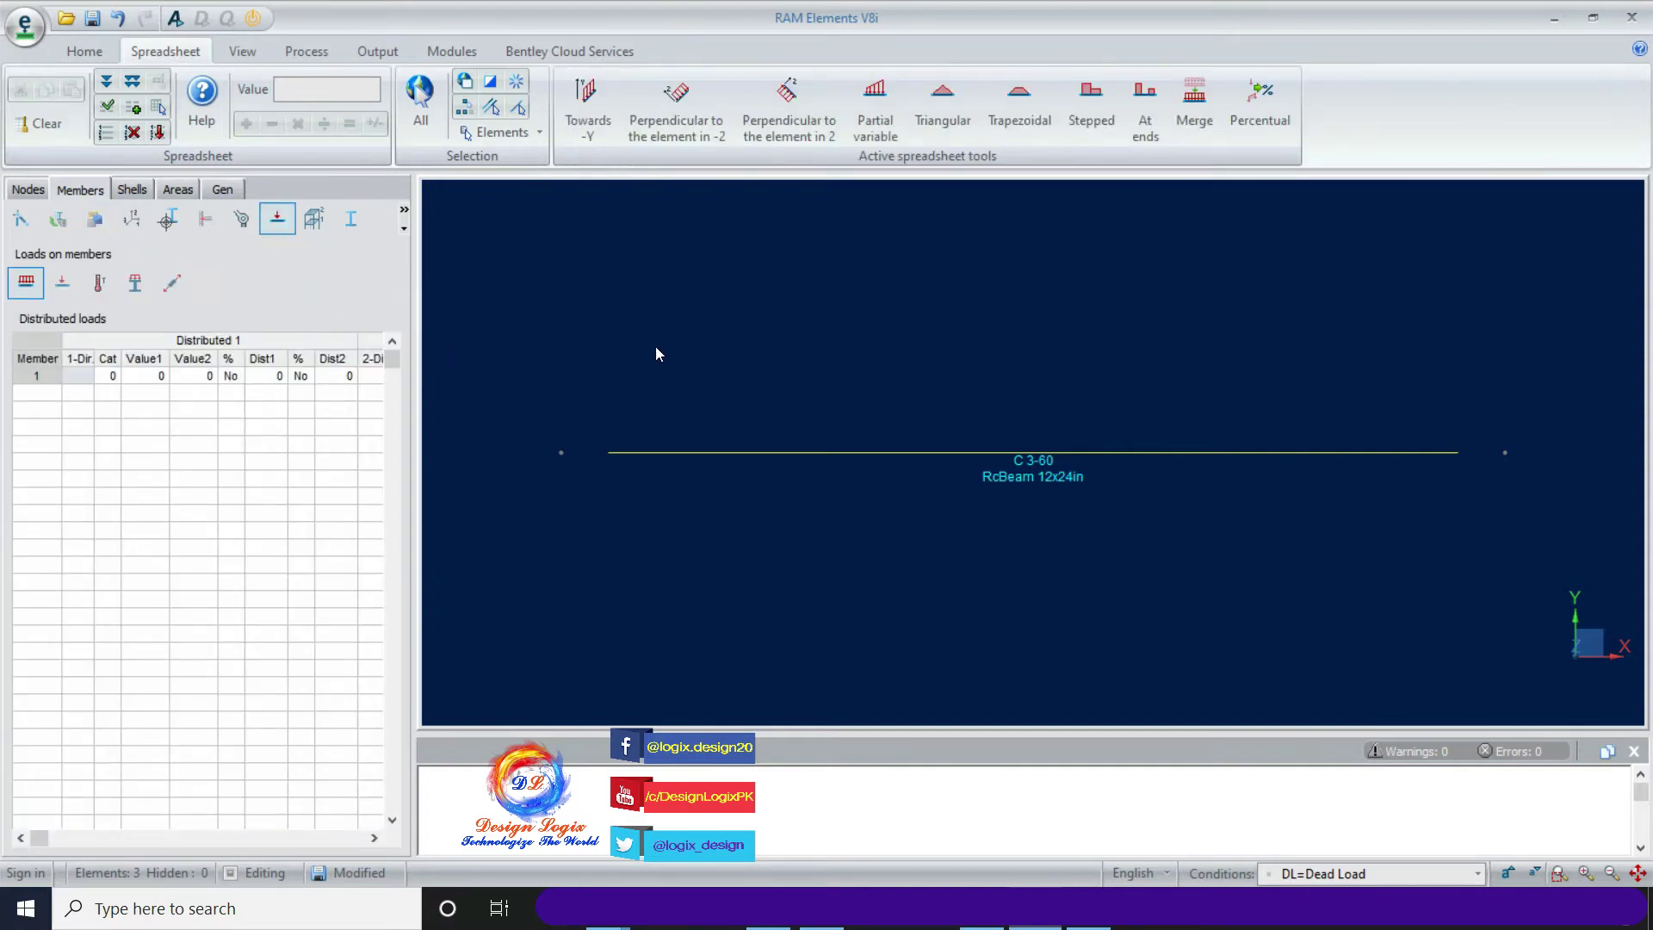
- Add load case 2 with ID 'LL', description 'Live Load' and category LL
click(761, 315)
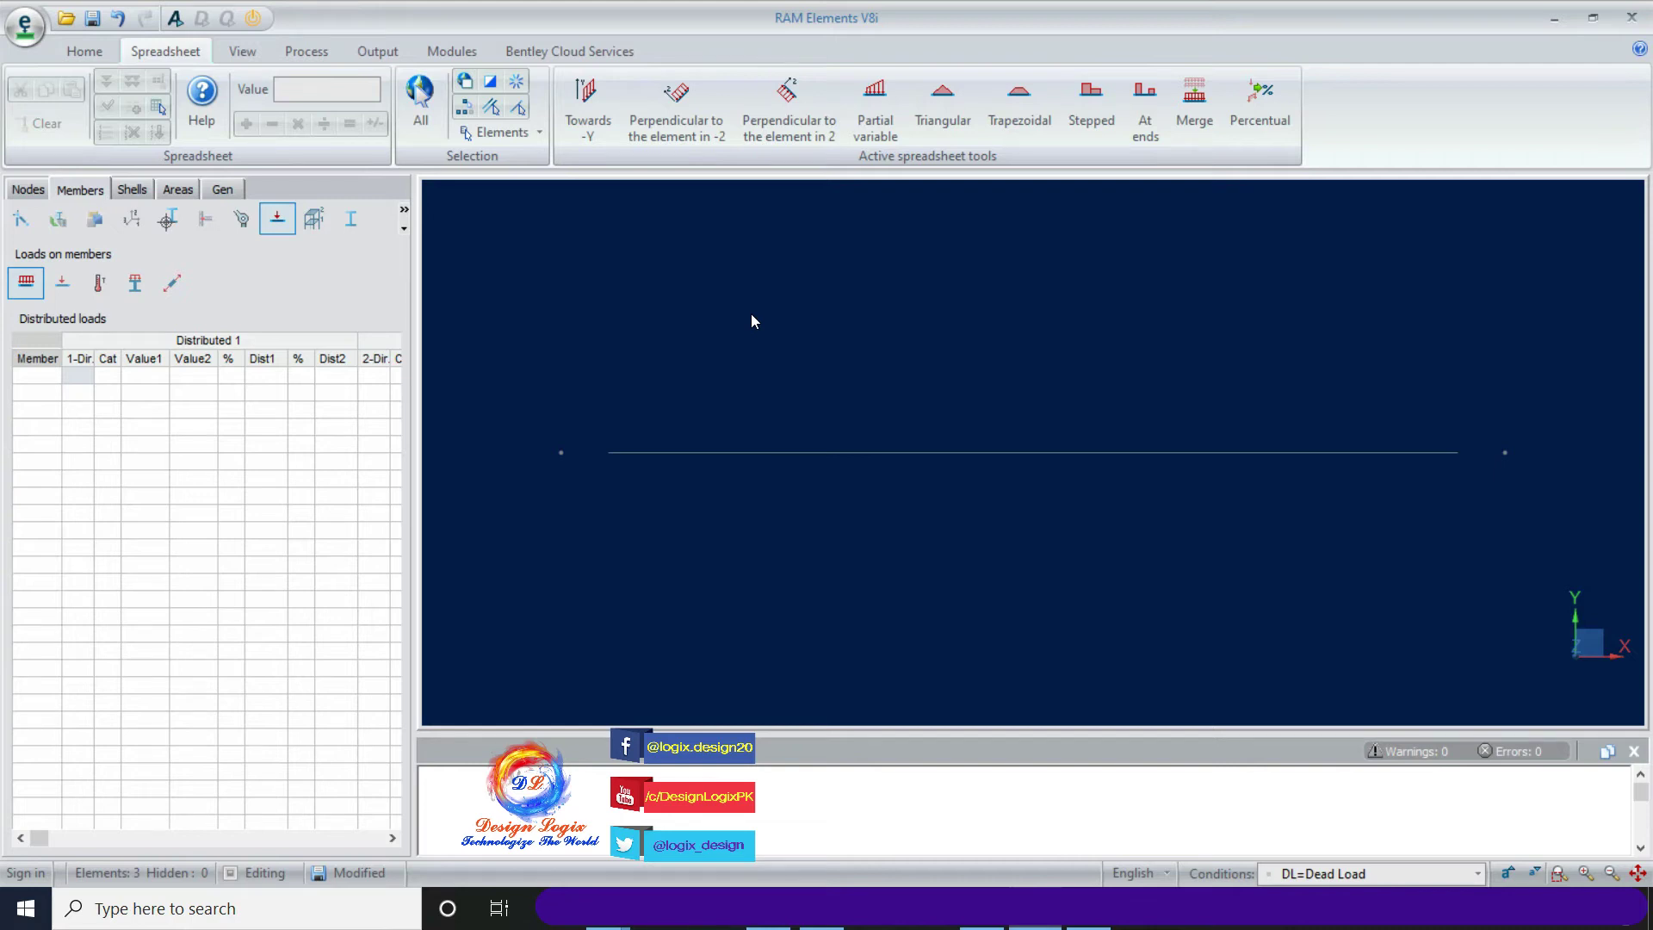
click(85, 52)
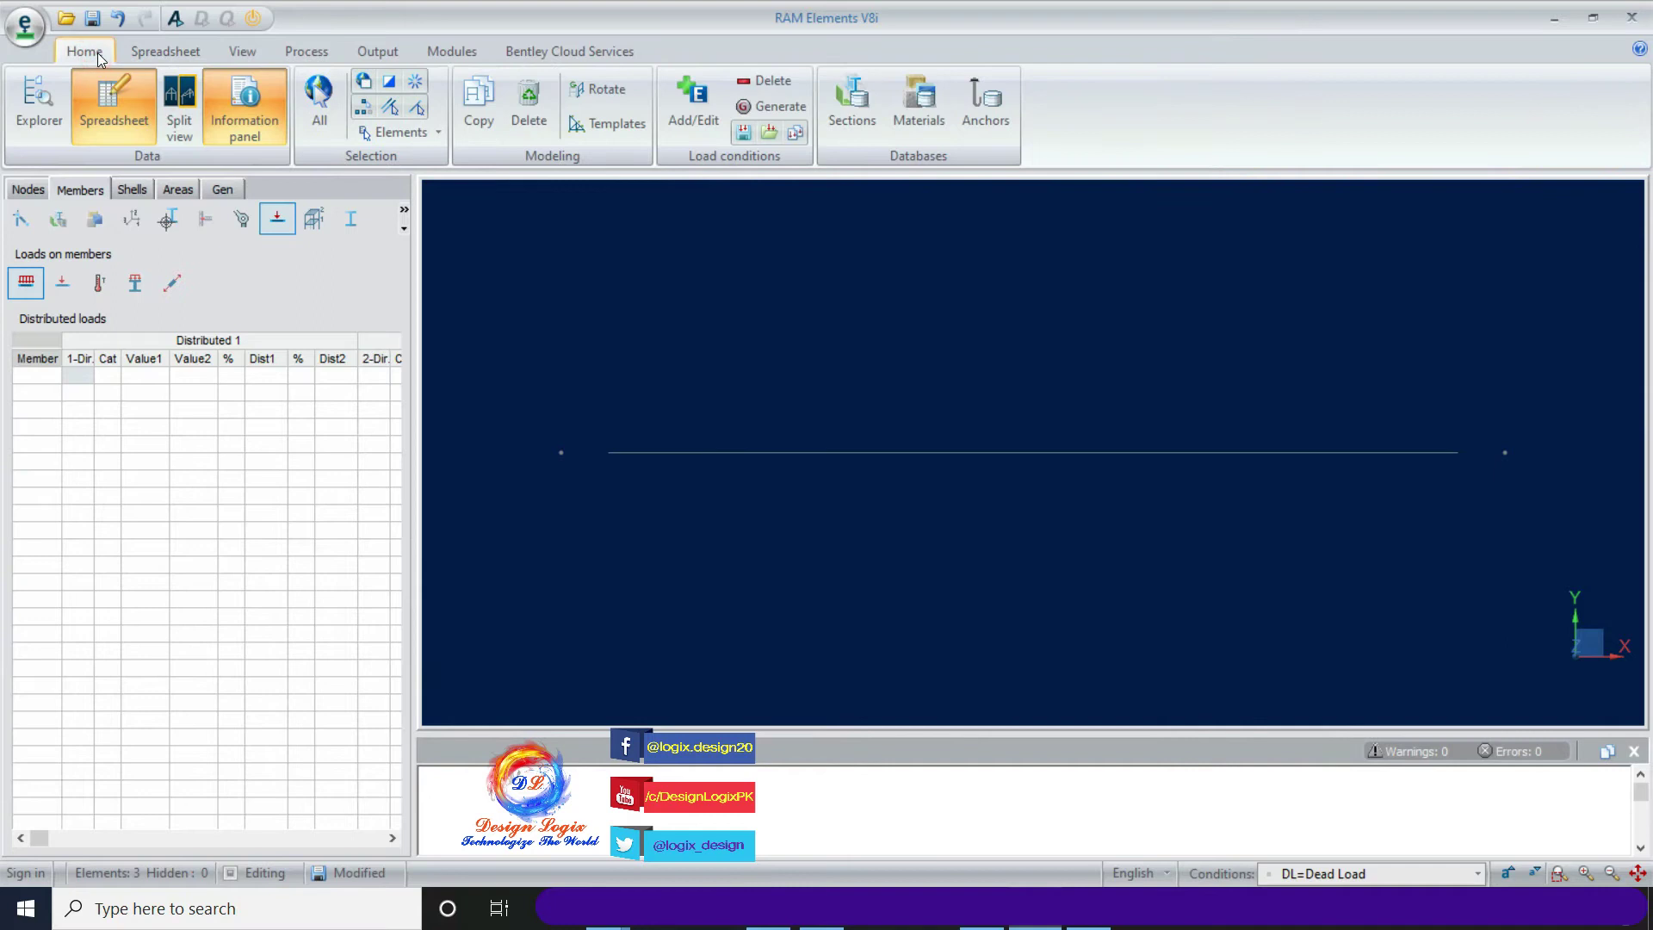
click(692, 120)
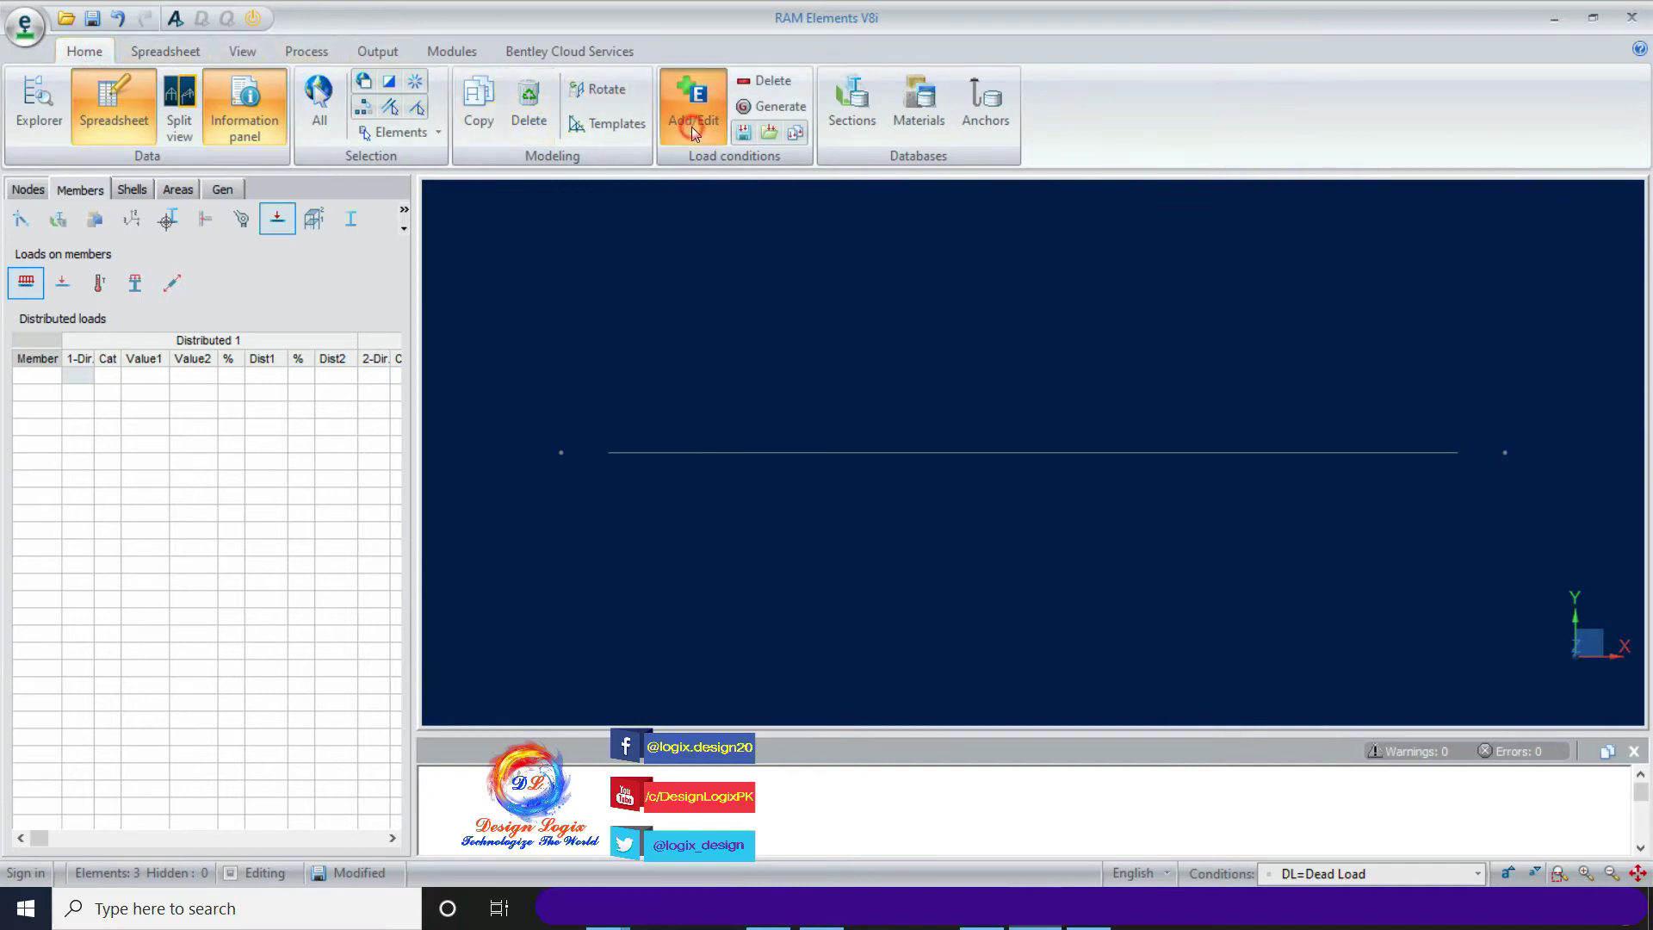
click(712, 203)
click(627, 203)
text(LL)
click(752, 206)
text(Live :L)
key(BackSpace)
key(BackSpace)
text(Load)
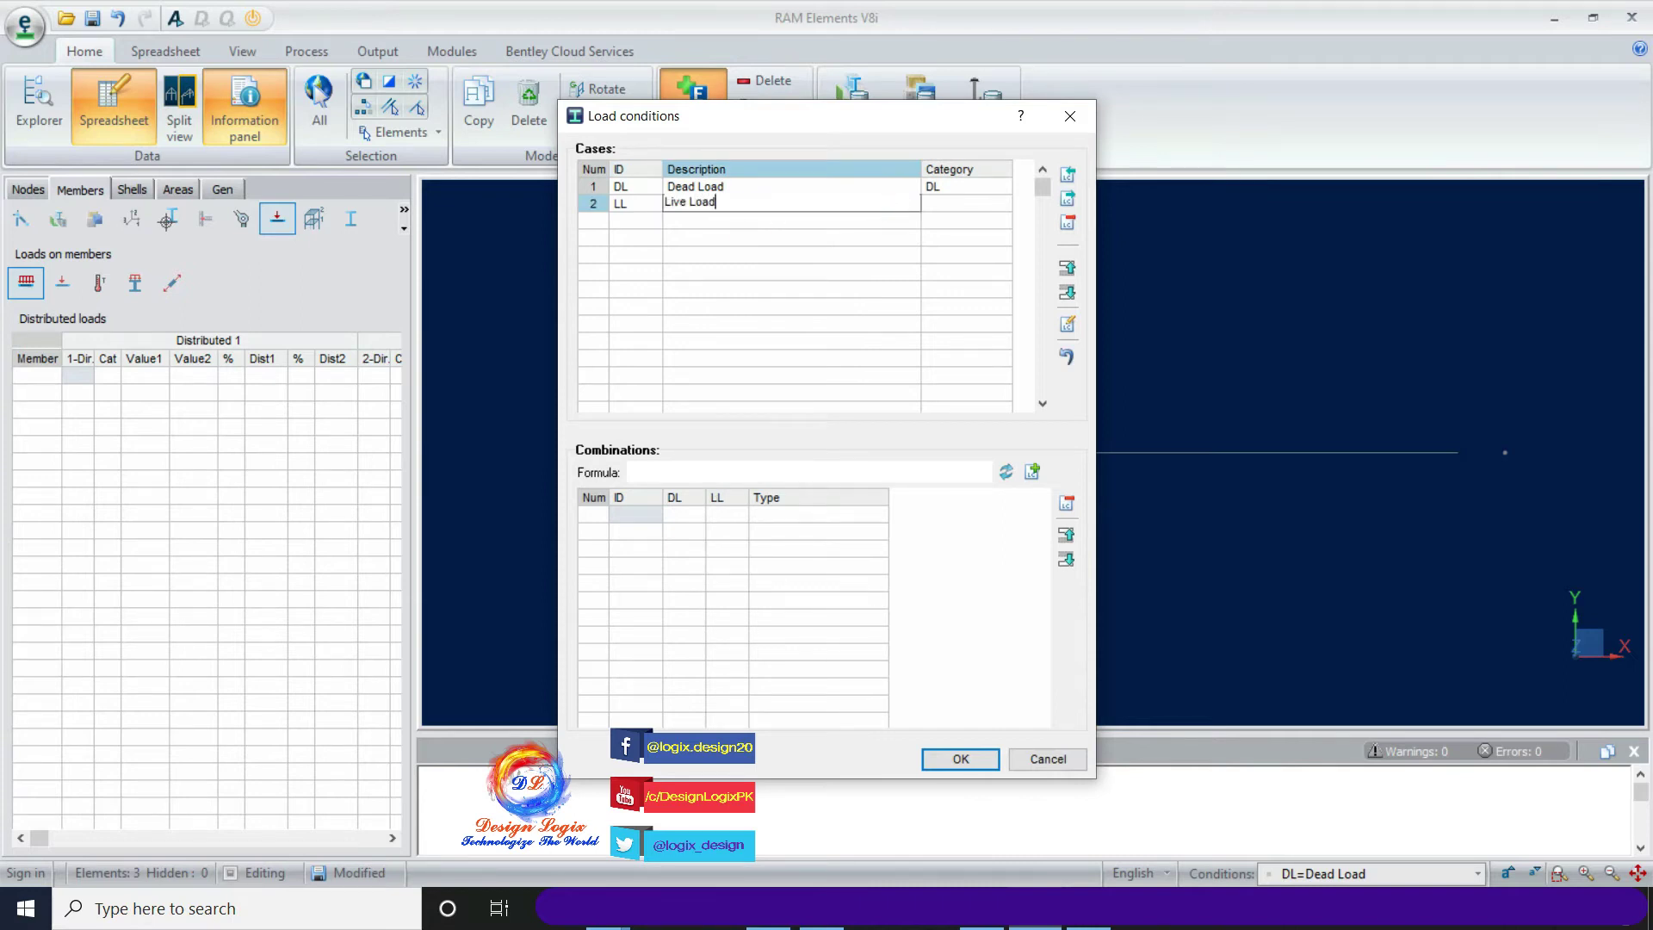
click(1005, 206)
click(967, 295)
click(970, 261)
click(961, 759)
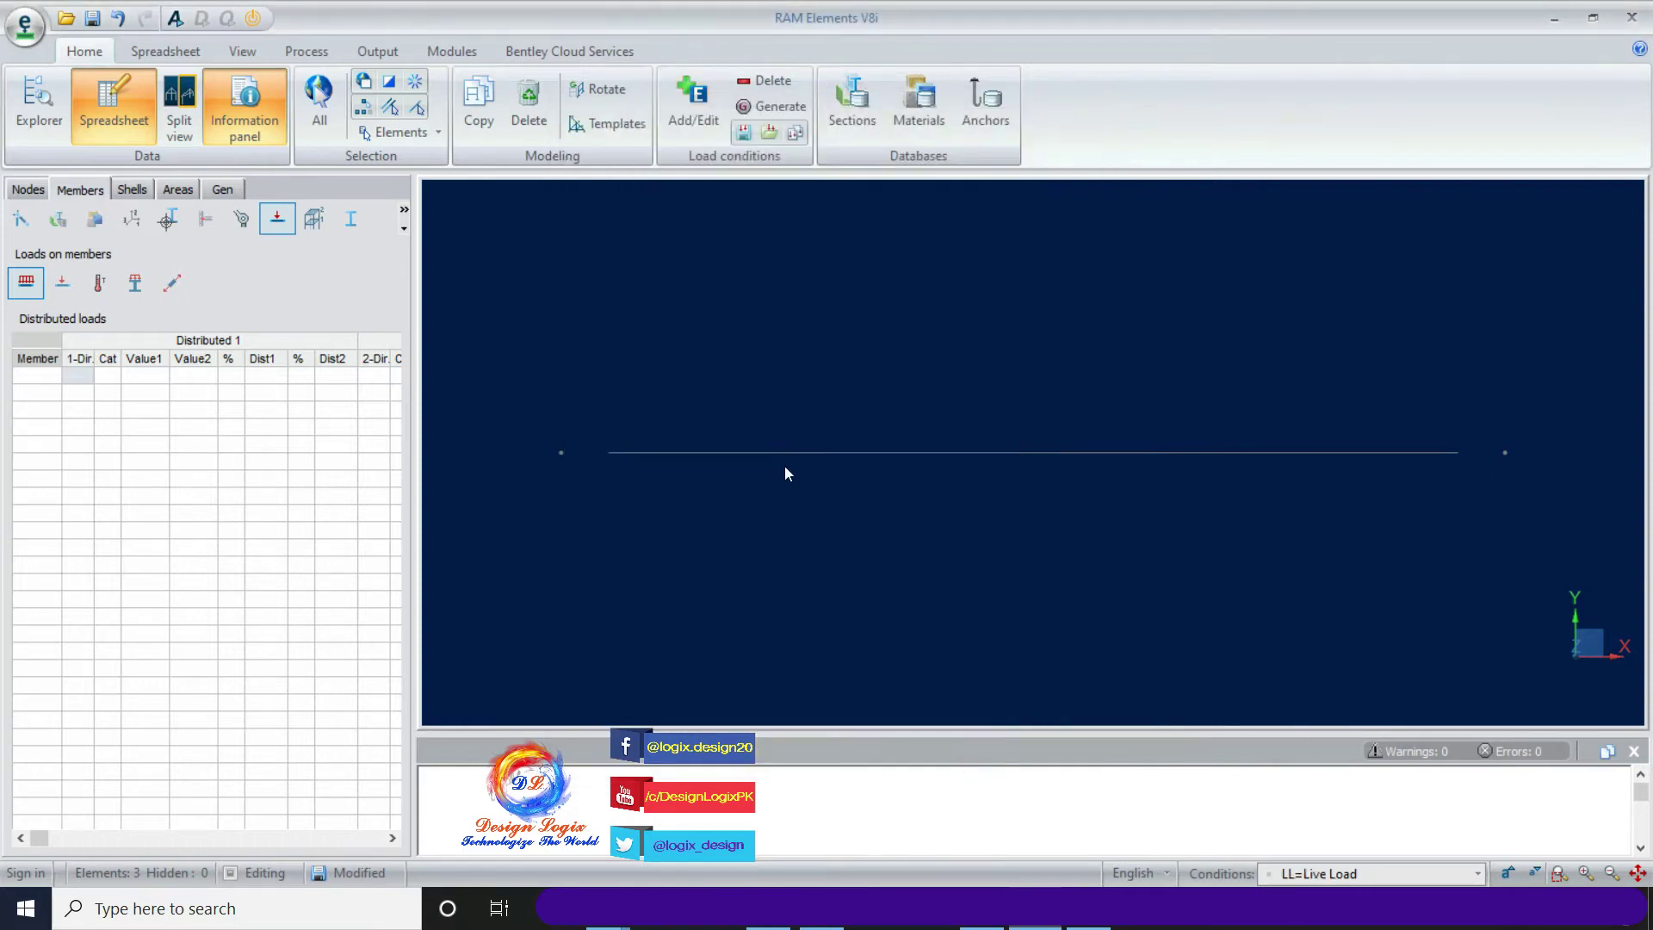
- Set LL=Live Load as the active condition and select the beam member
click(182, 53)
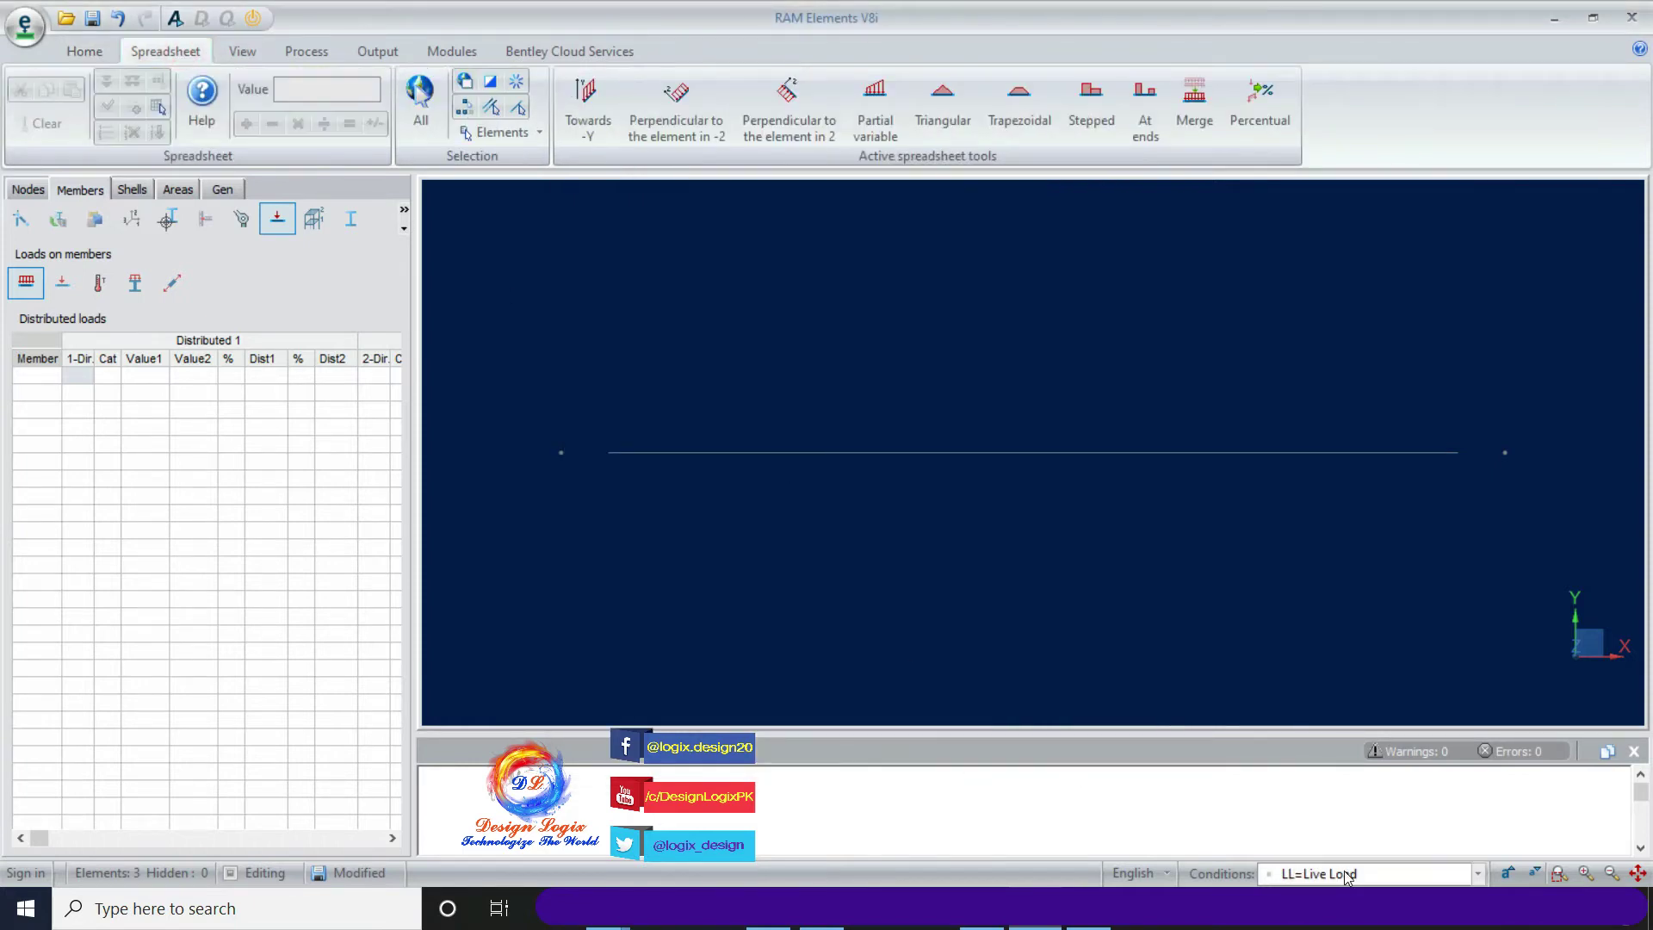
click(1477, 873)
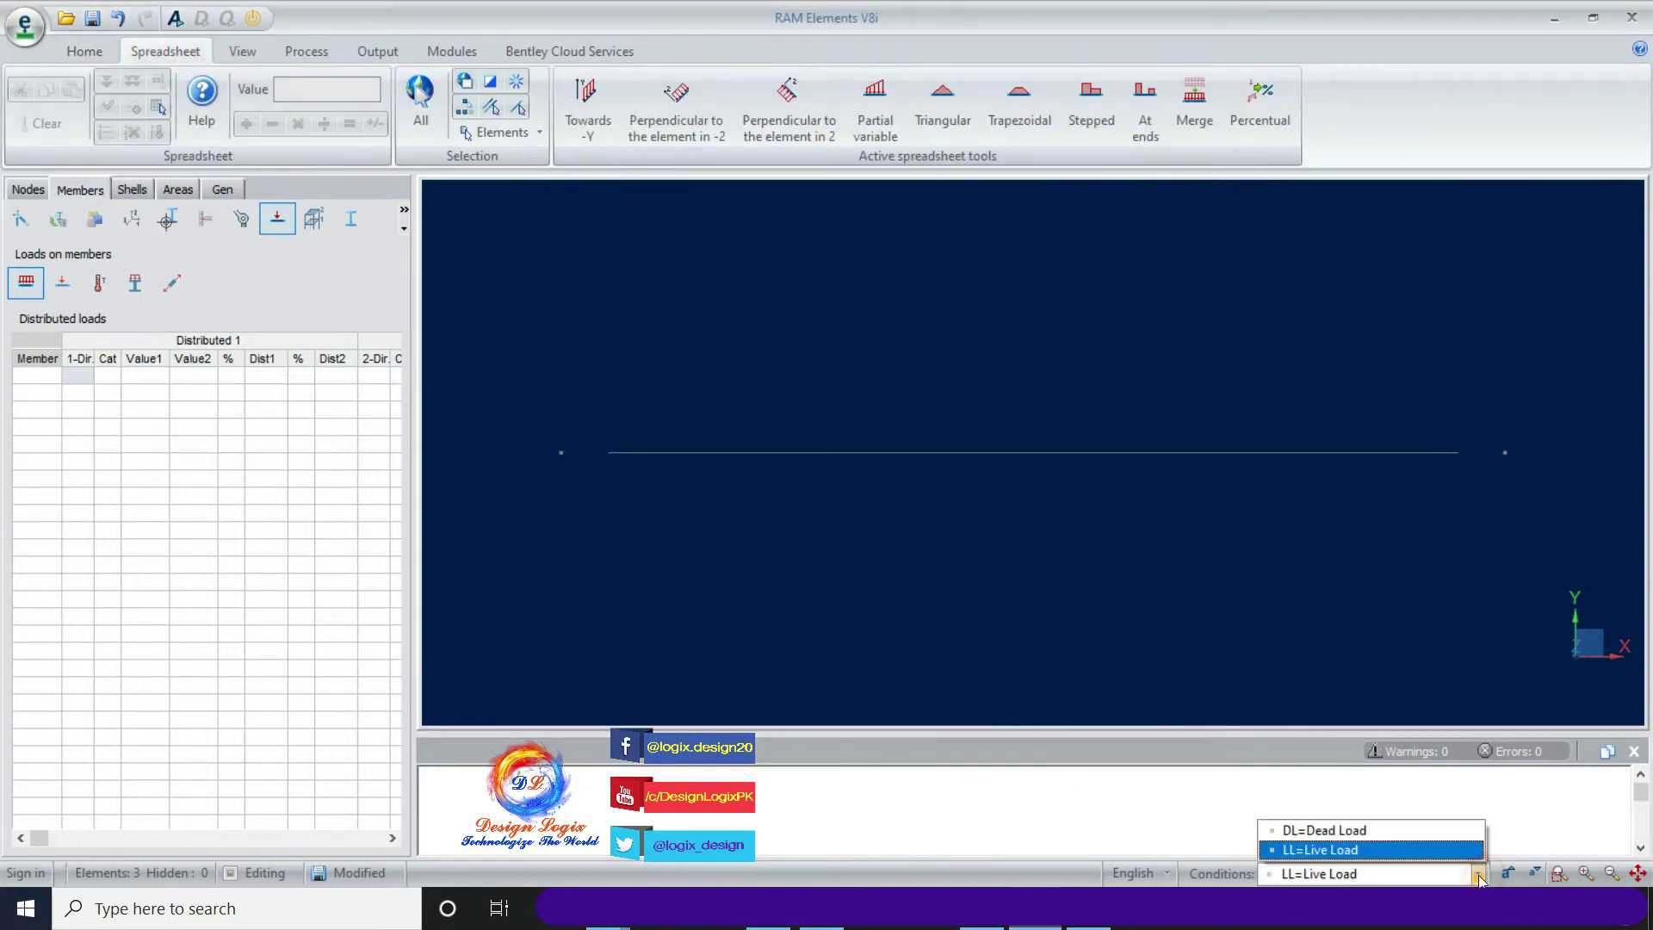
click(1361, 850)
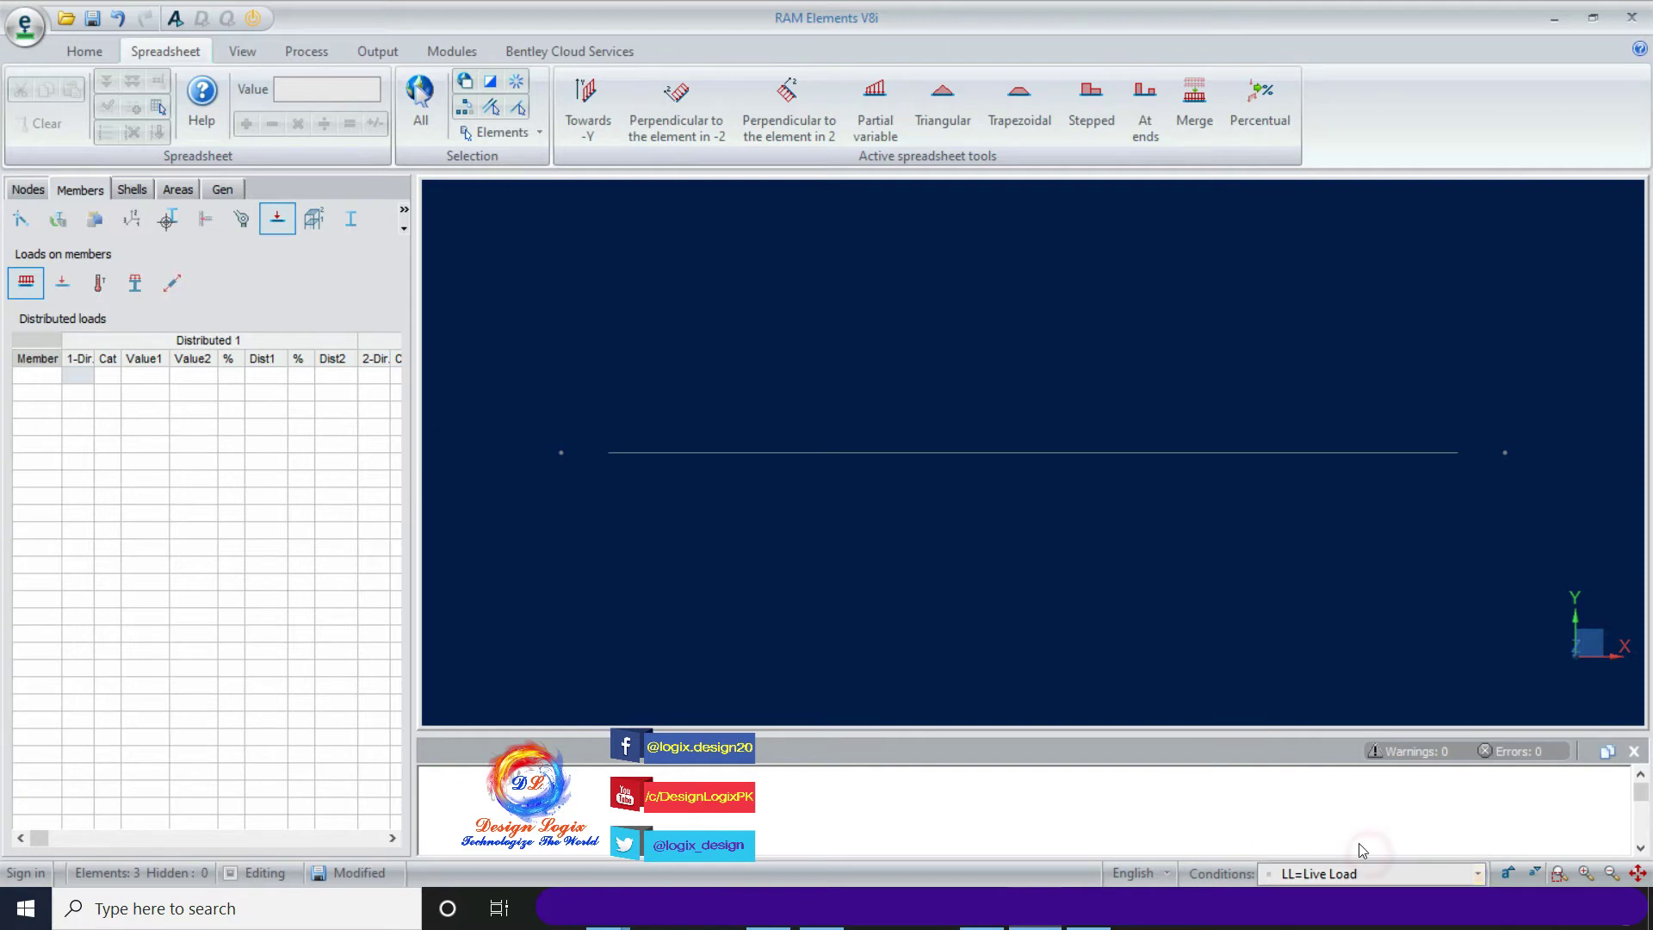
click(819, 454)
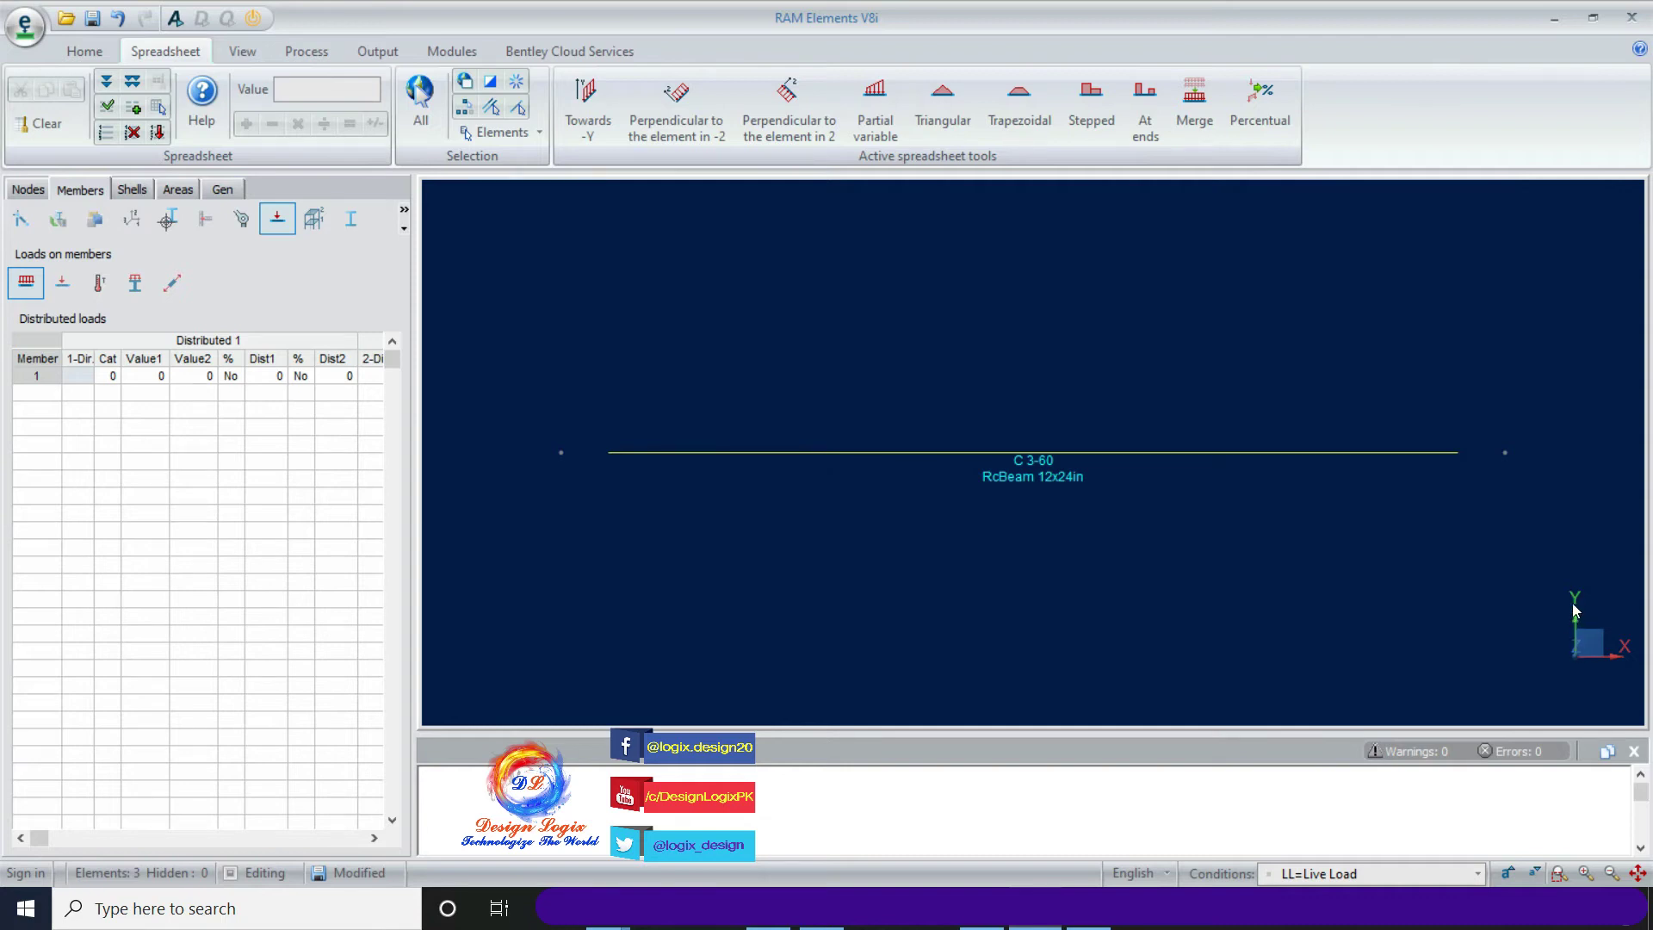
- Apply a uniform 2 kip/ft load towards -Y on member 1
click(590, 121)
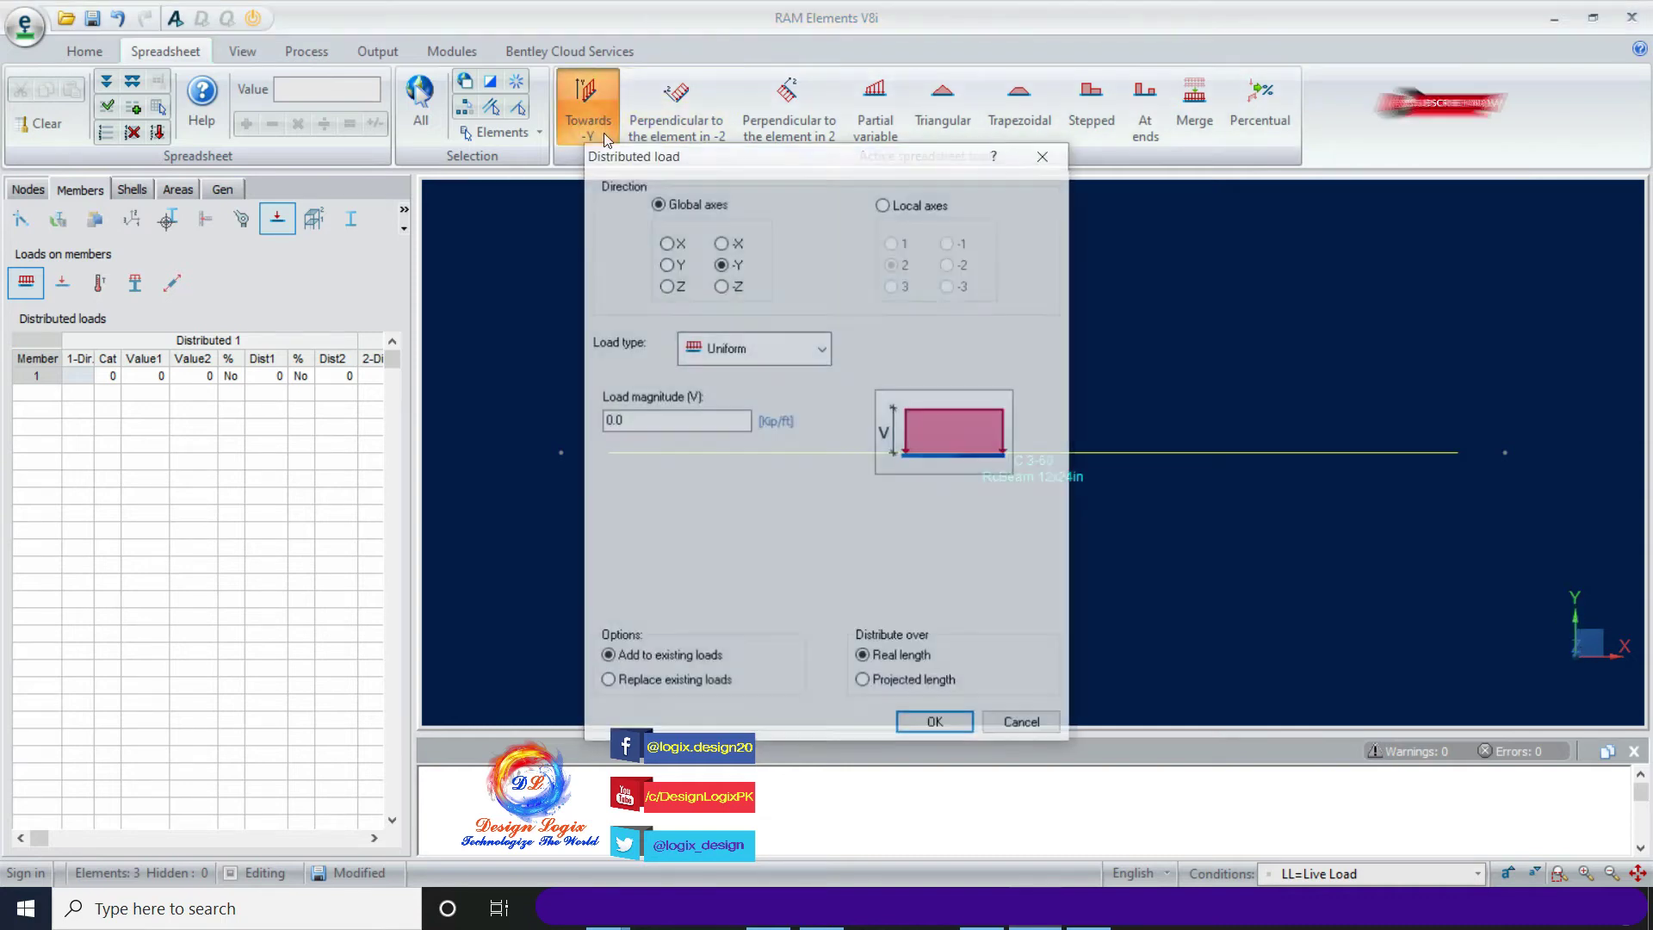
click(613, 420)
double_click(612, 420)
text(2)
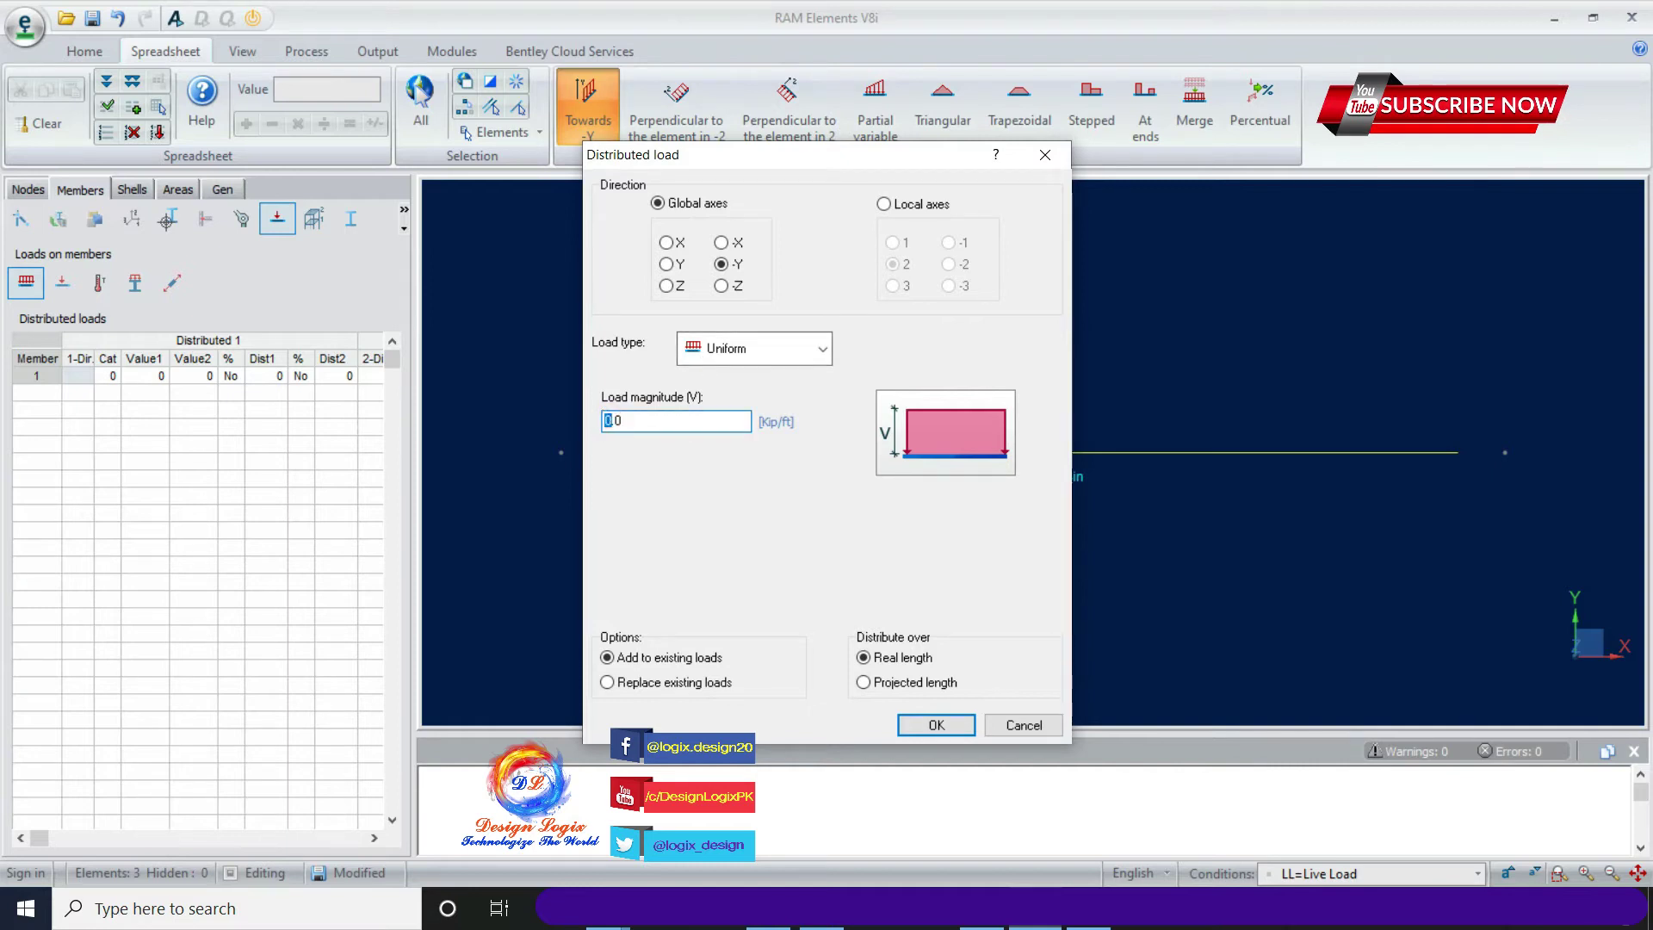
click(930, 726)
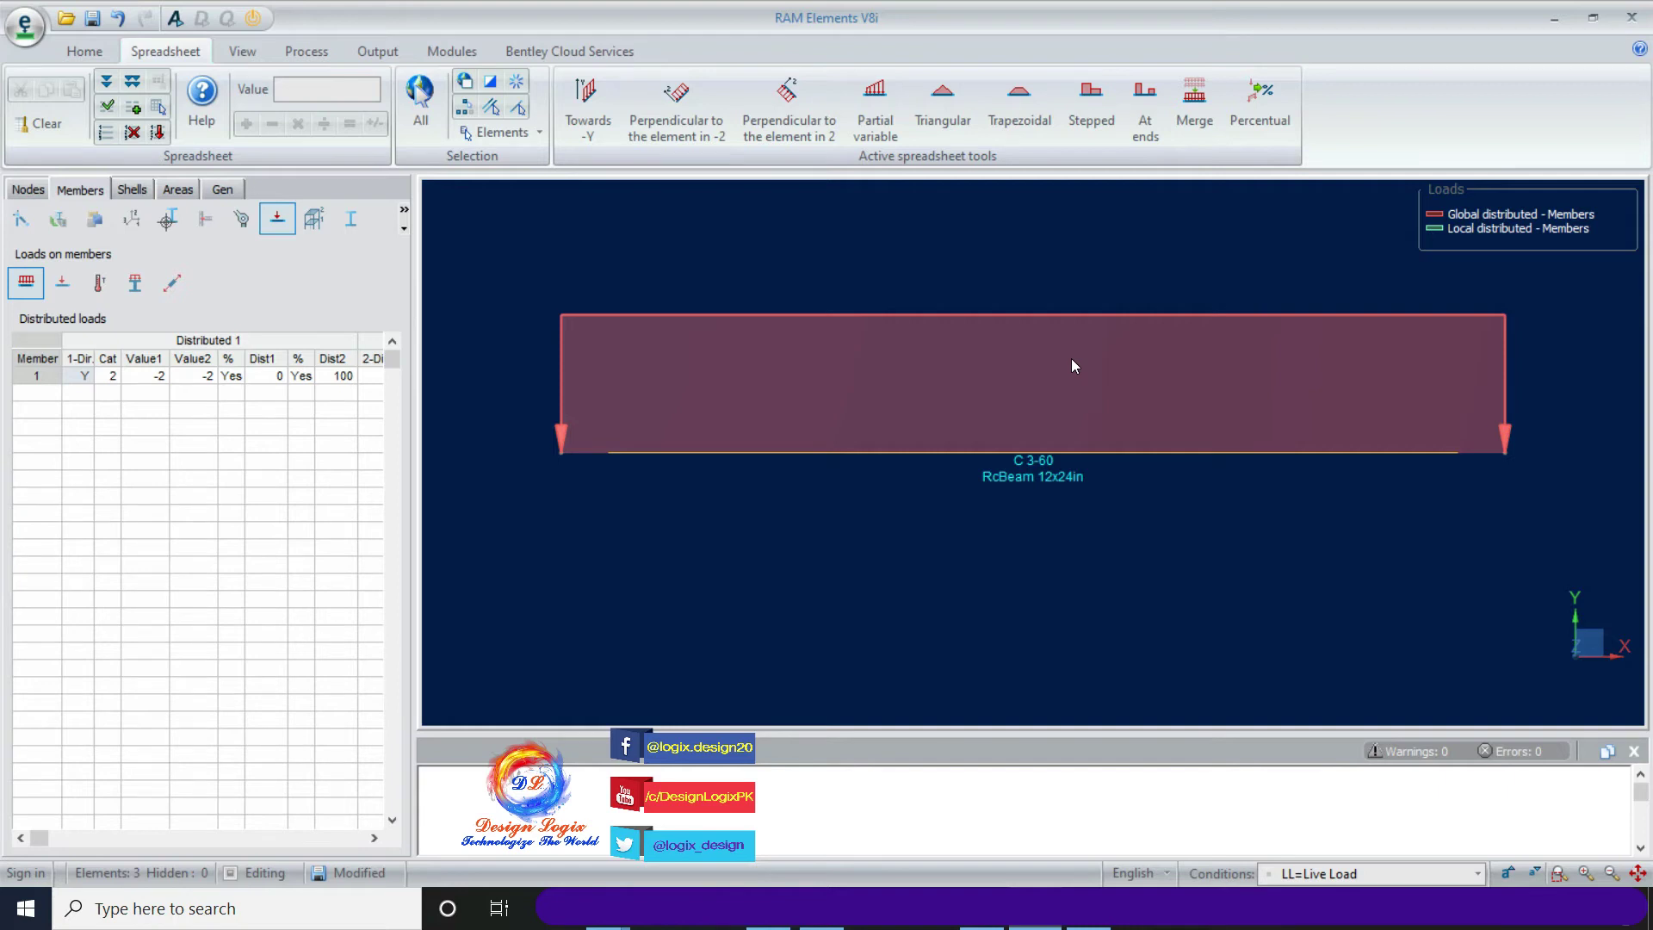
key(Delete)
- Check the beam rendered in an isometric 3-D view, then switch load display back on
click(244, 51)
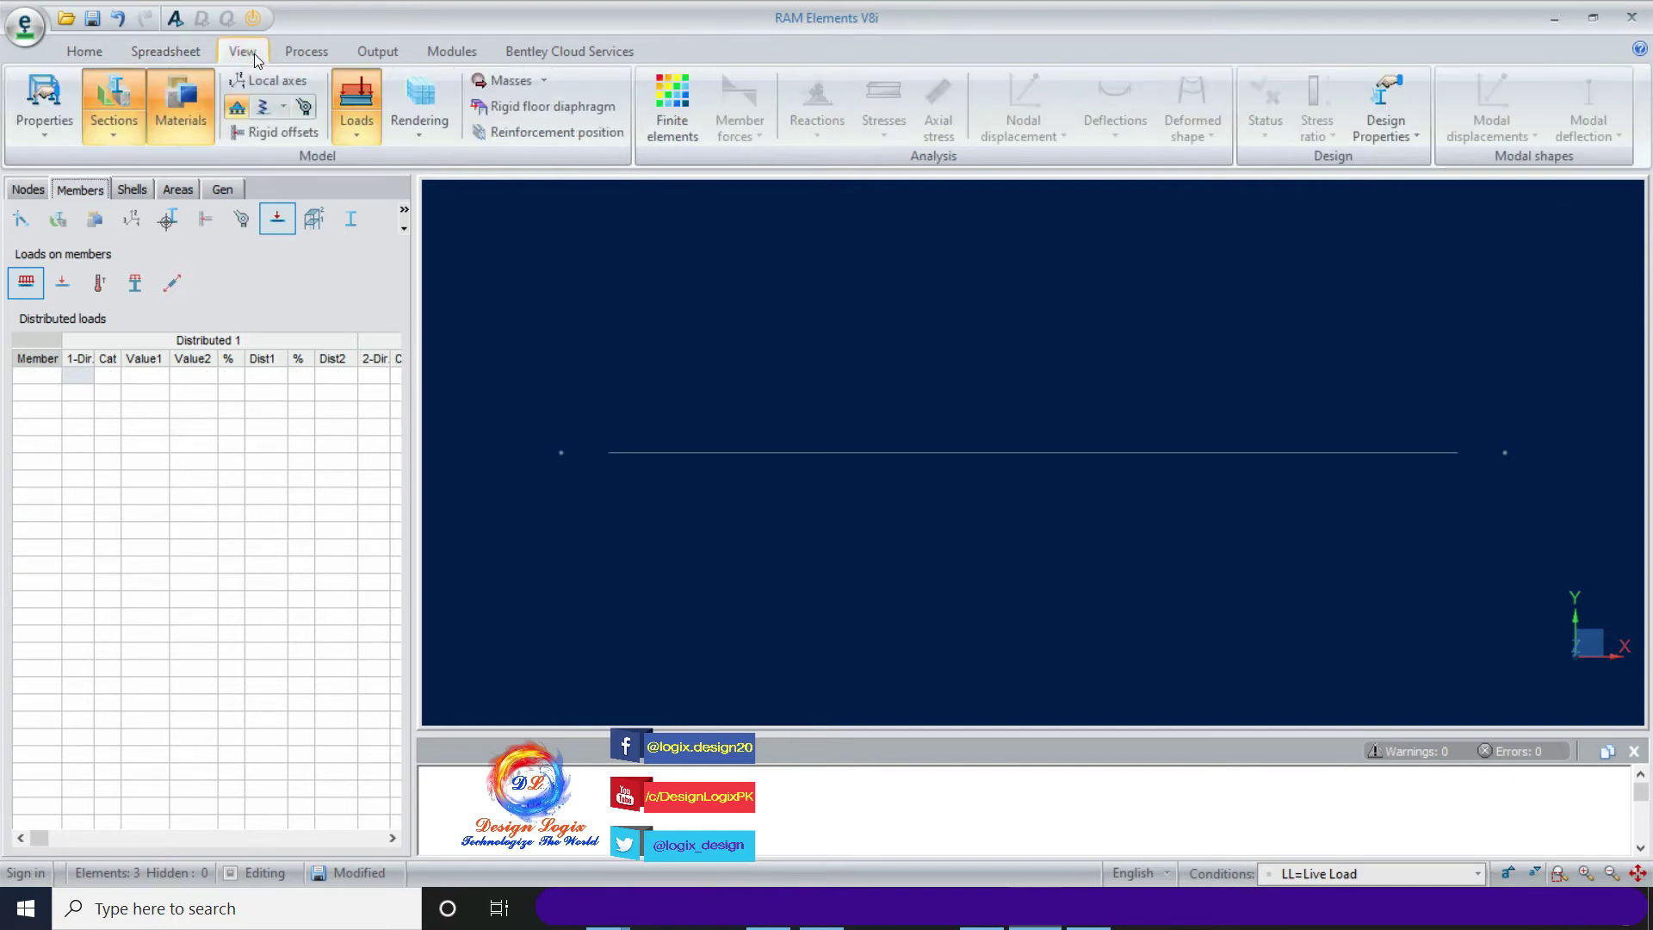
click(421, 103)
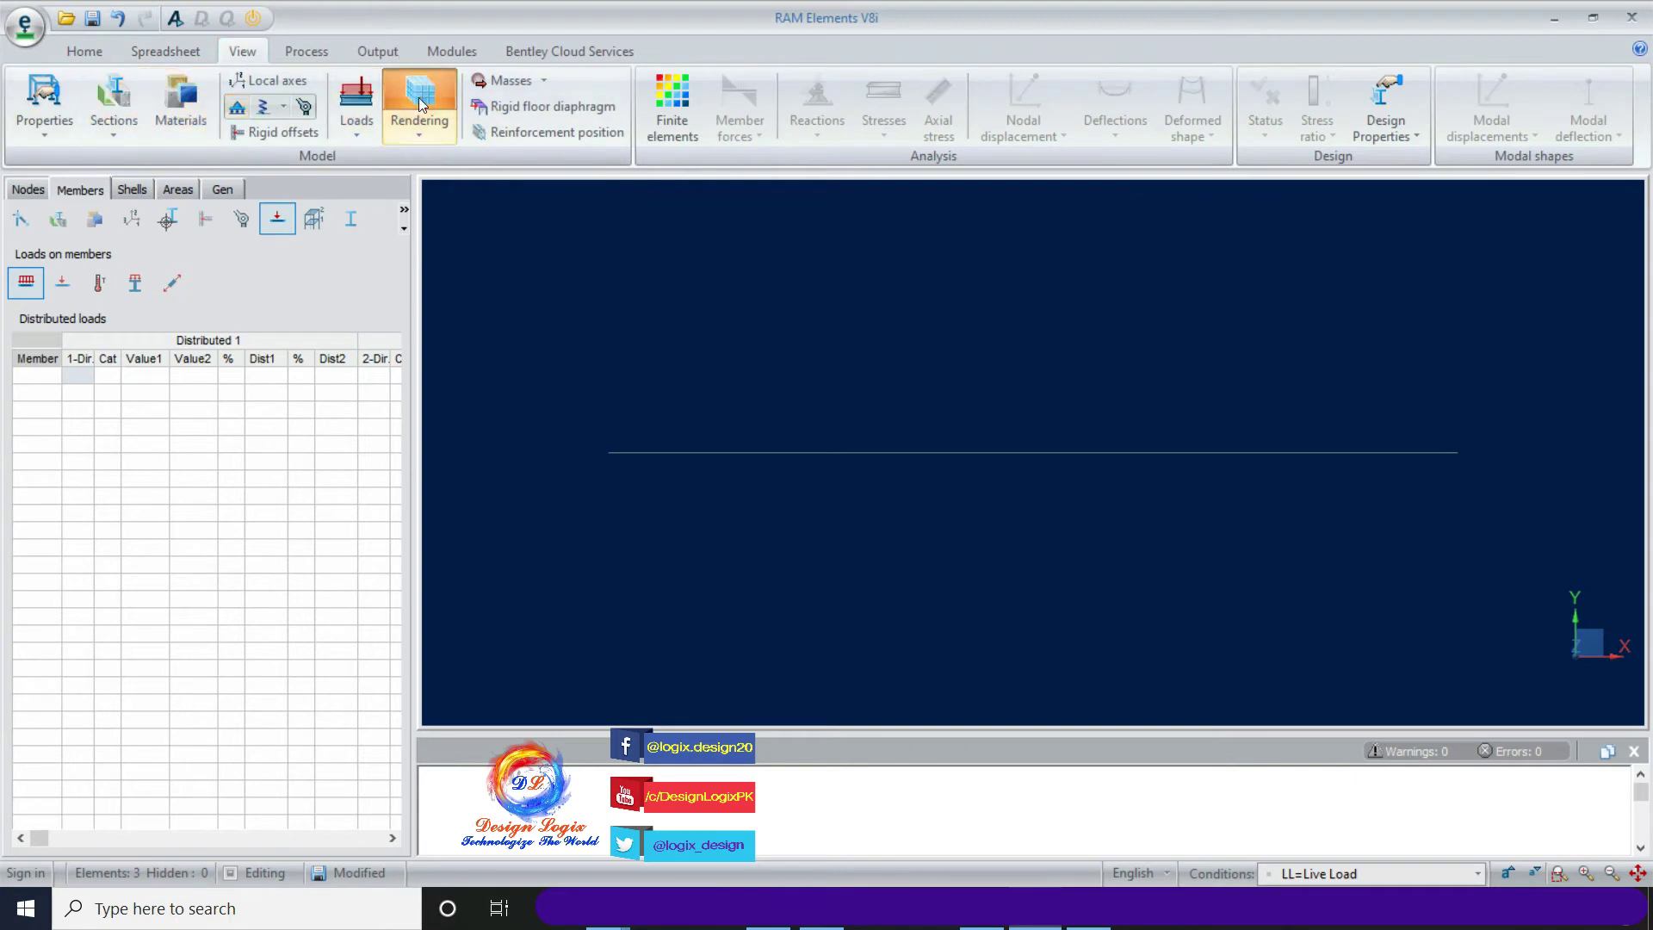
key(ctrl+z)
mouse_move(660, 325)
middle_down()
mouse_move(712, 324)
mouse_move(642, 321)
mouse_move(864, 321)
mouse_move(660, 310)
middle_up()
drag(579, 247, 1461, 632)
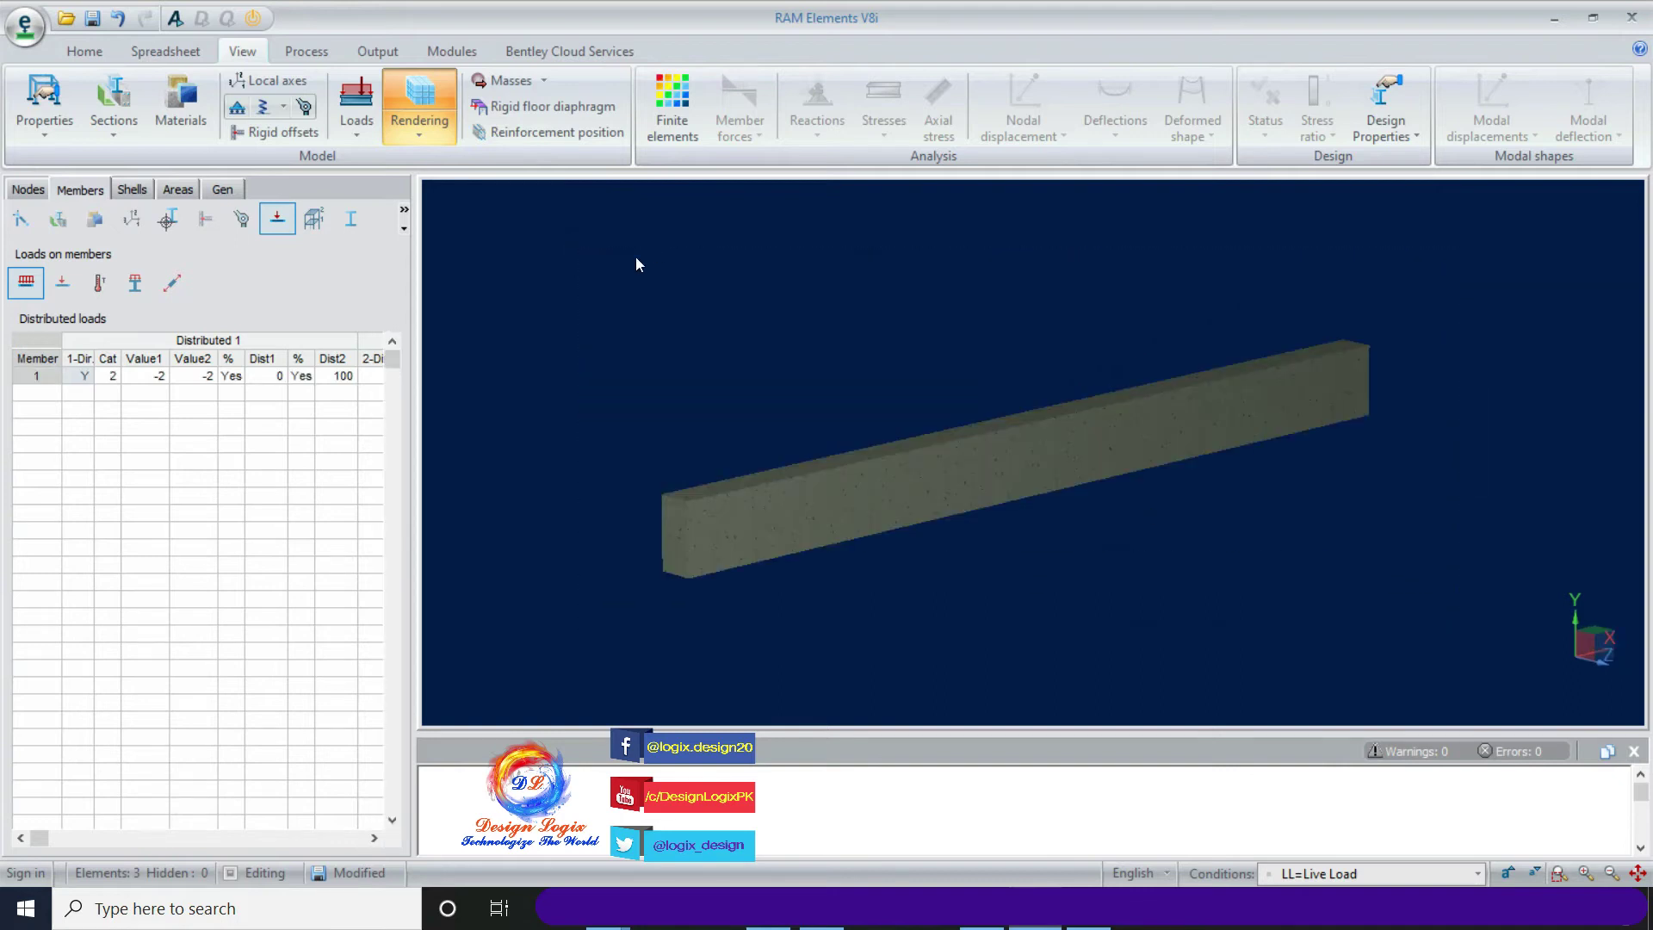
click(370, 97)
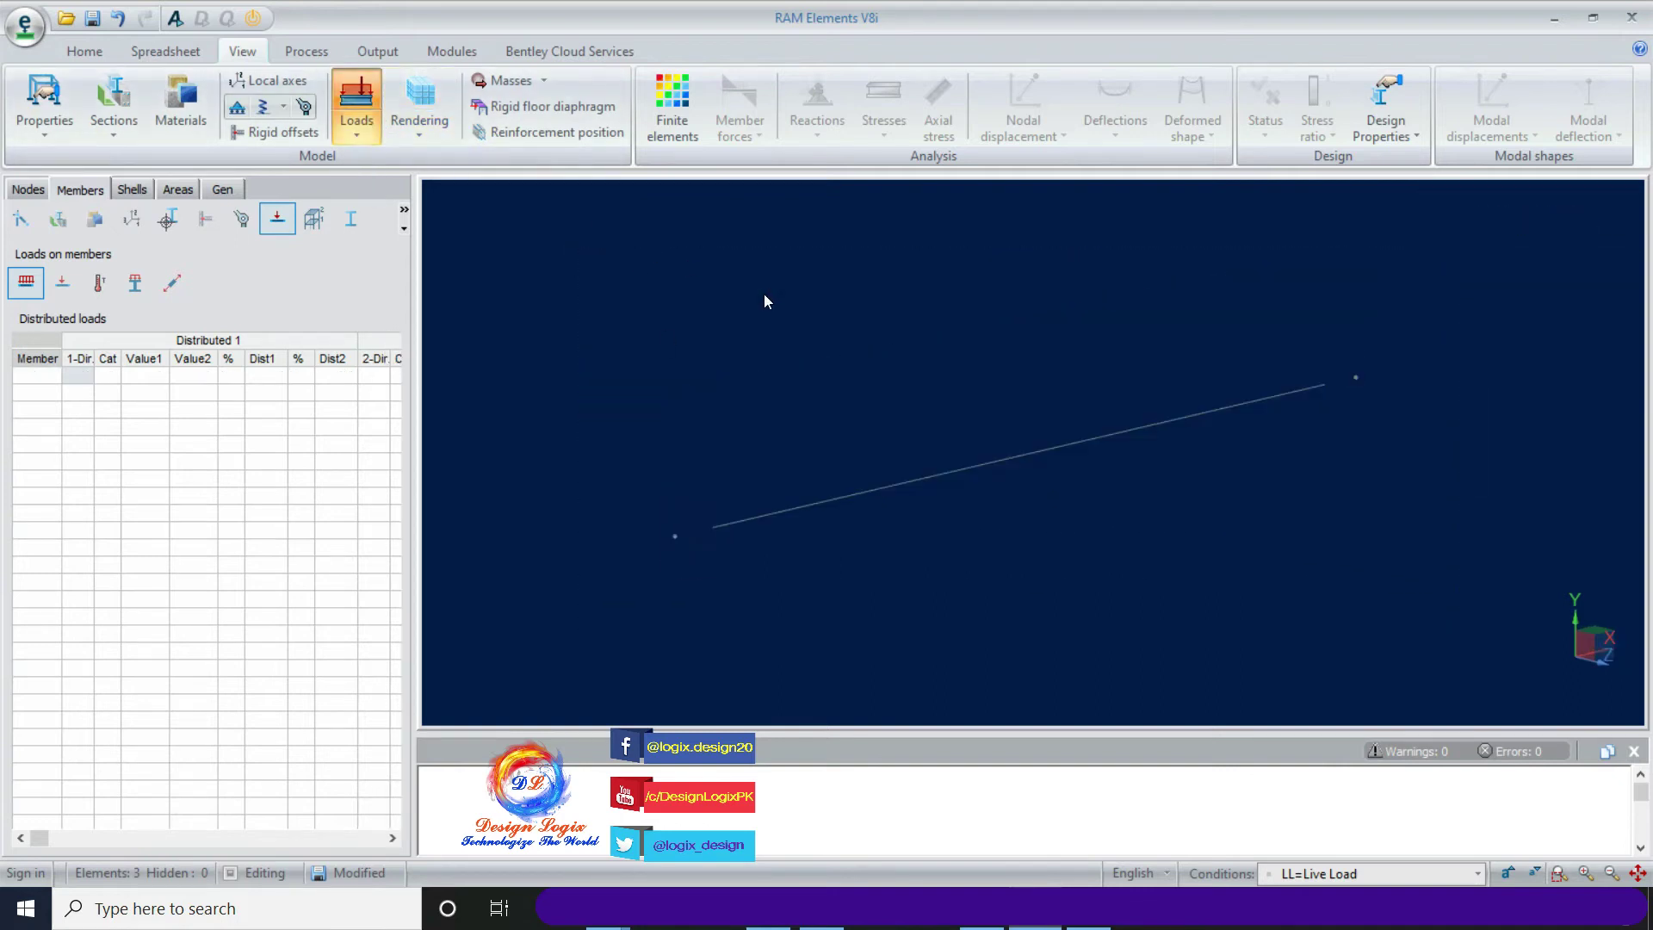
click(325, 58)
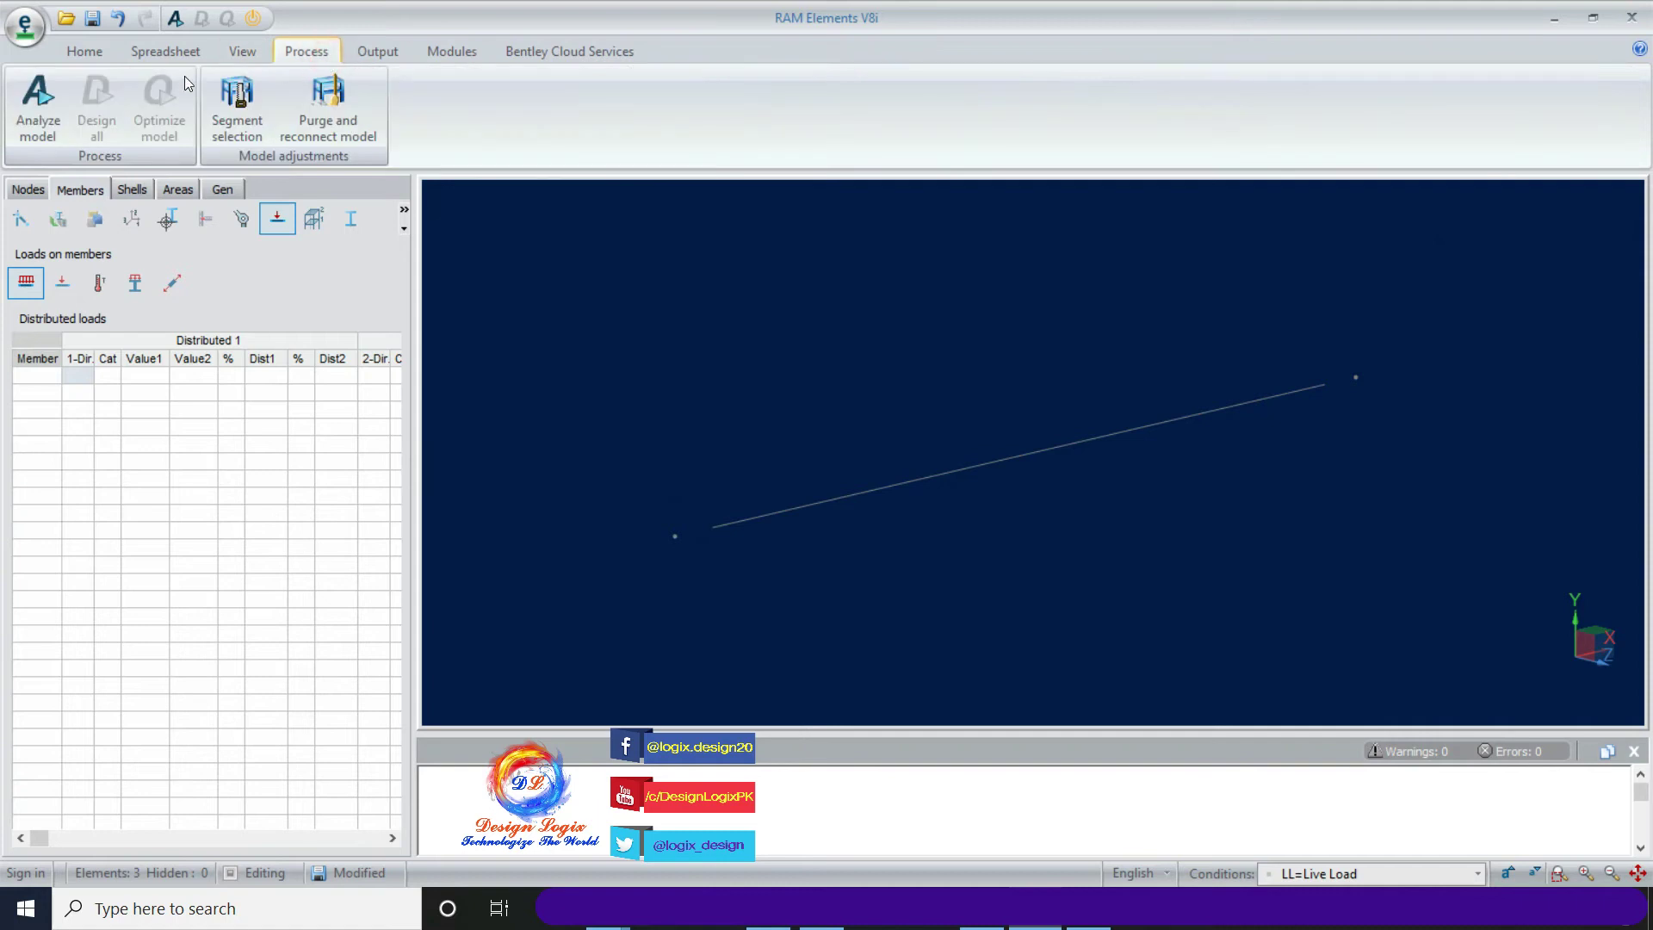
- Run the analysis from Analyze model and display the beam's 2 kip/ft load
click(47, 134)
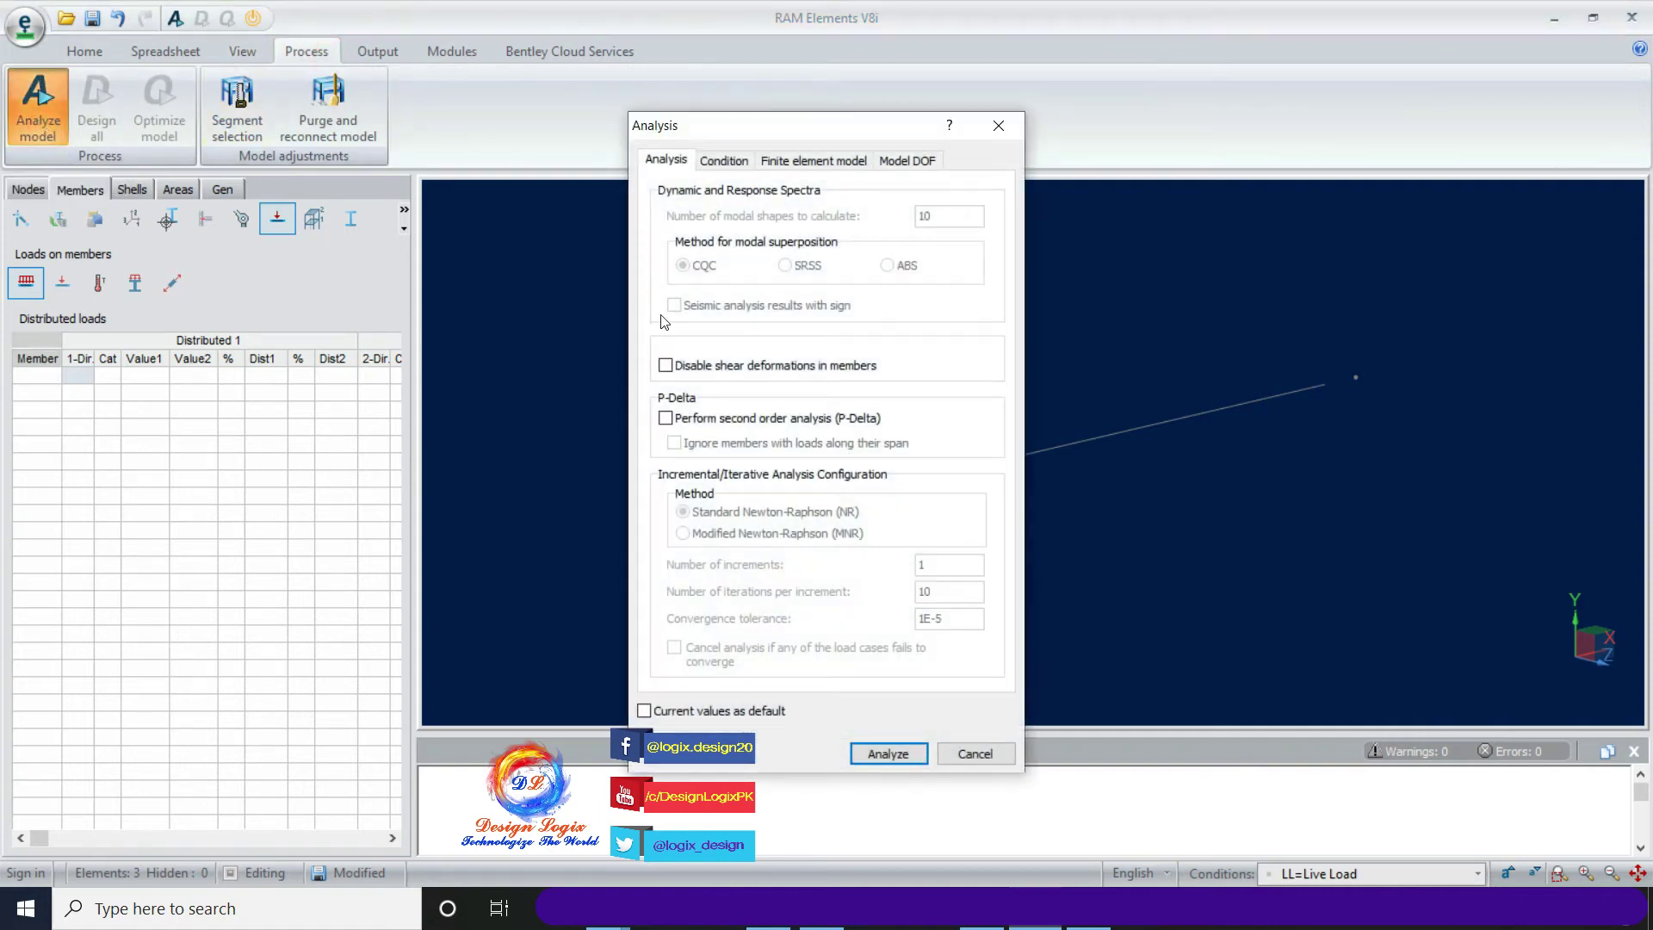
click(902, 755)
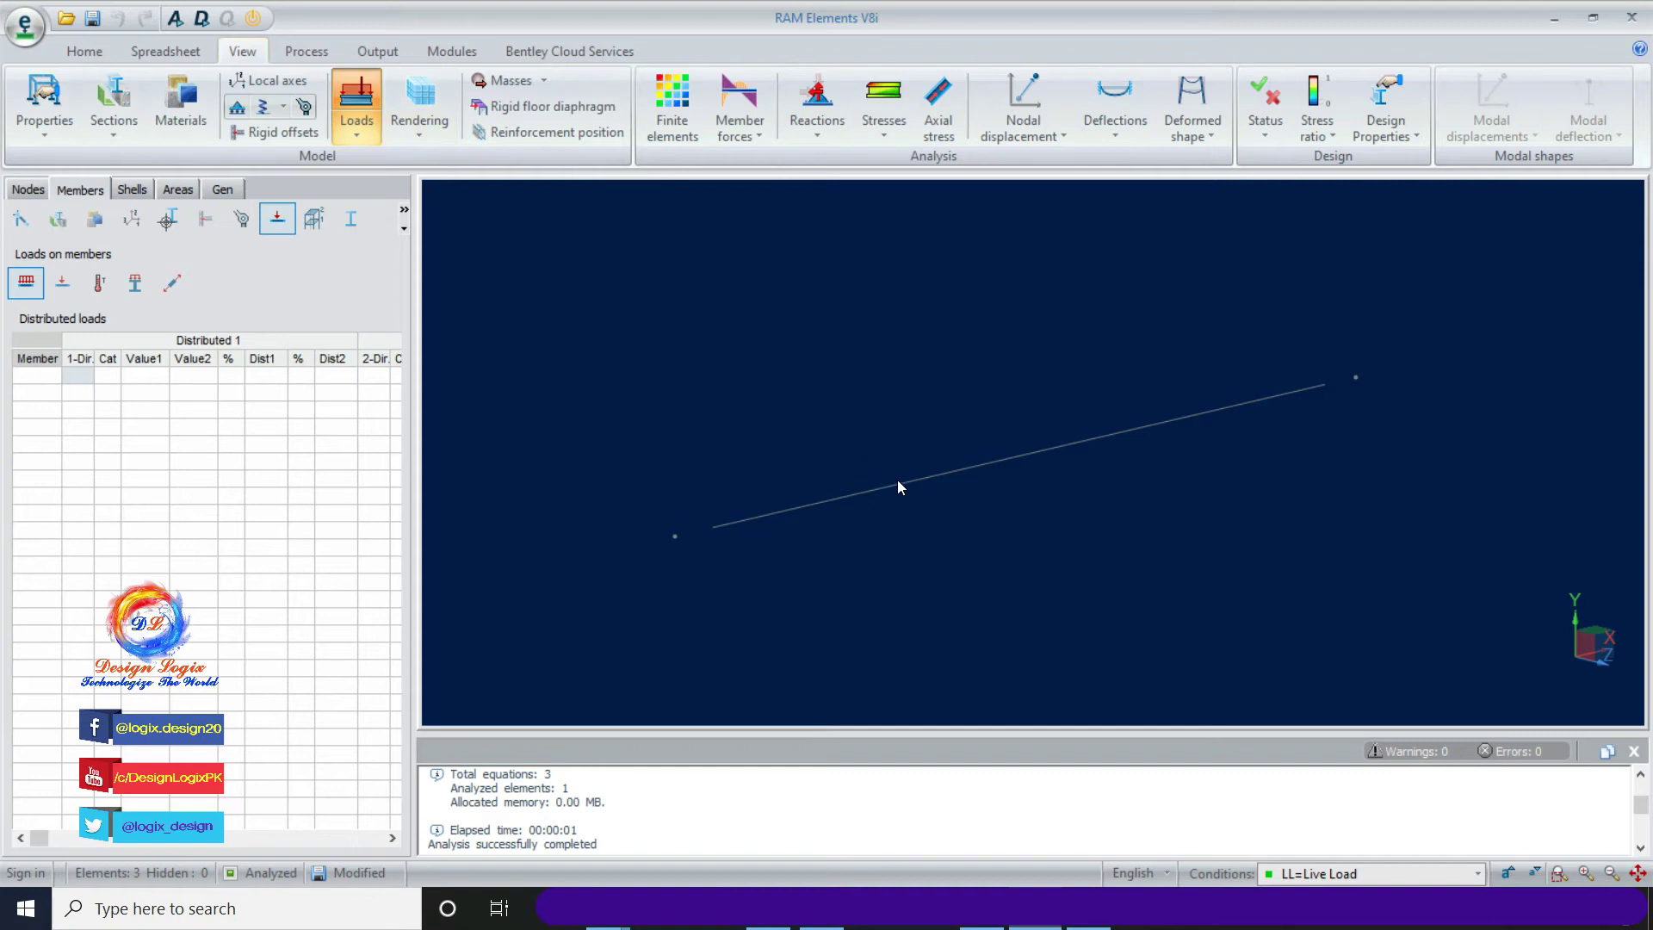
click(901, 484)
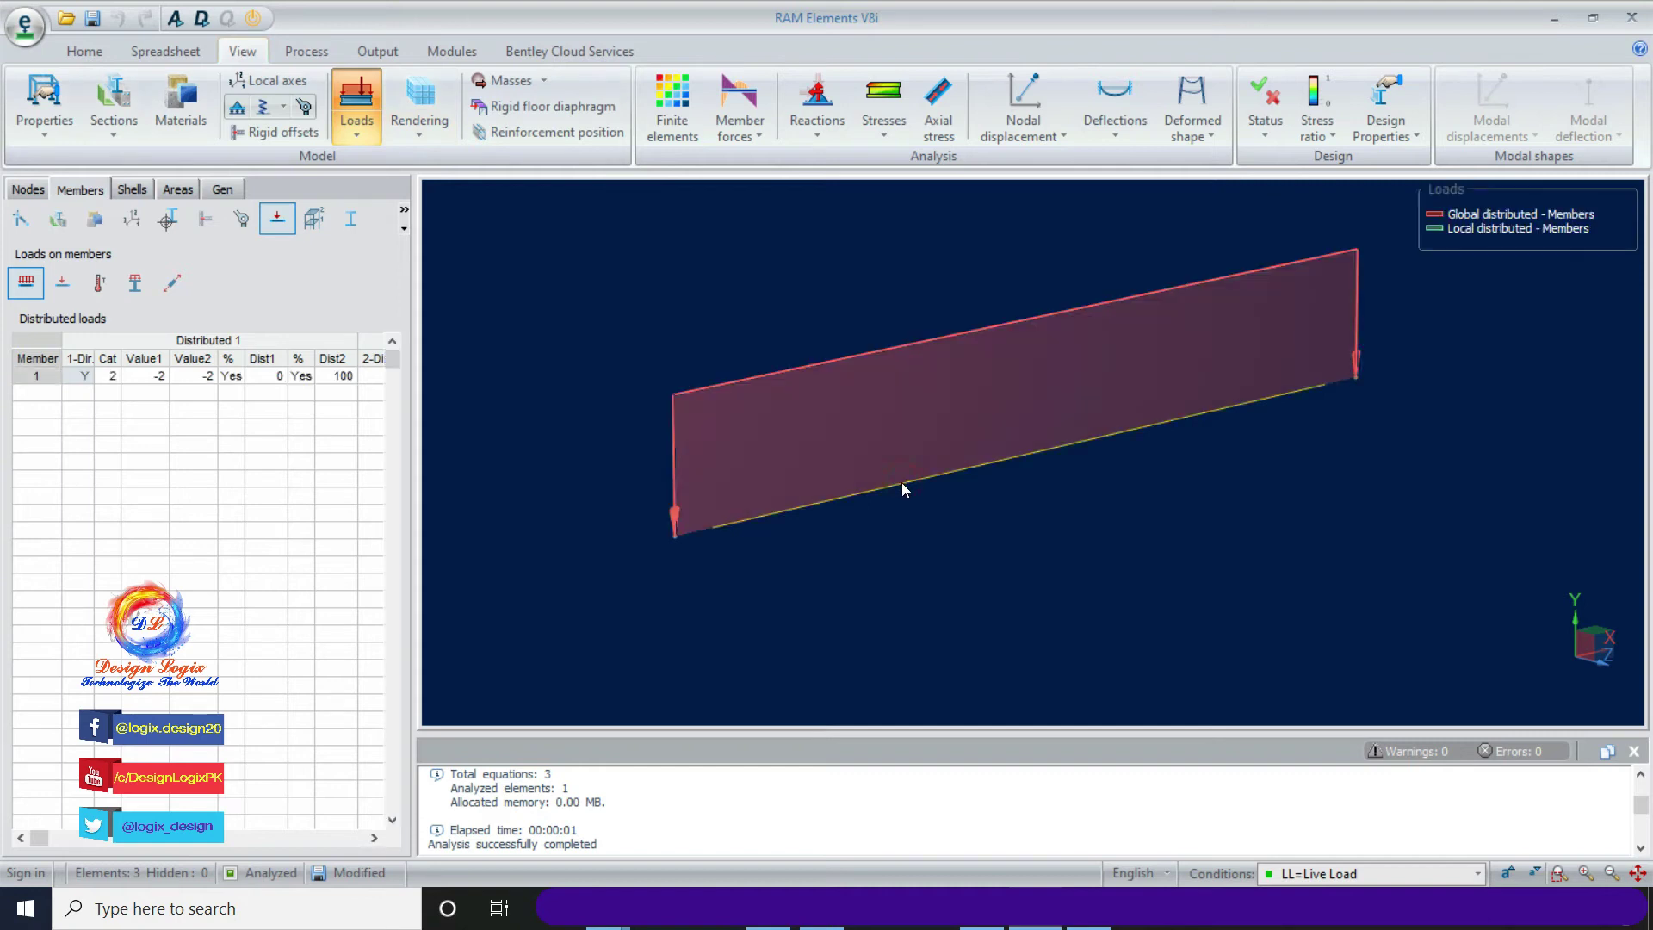
- Display the Ty vertical reactions, Fy = 25 kip at each support
click(810, 127)
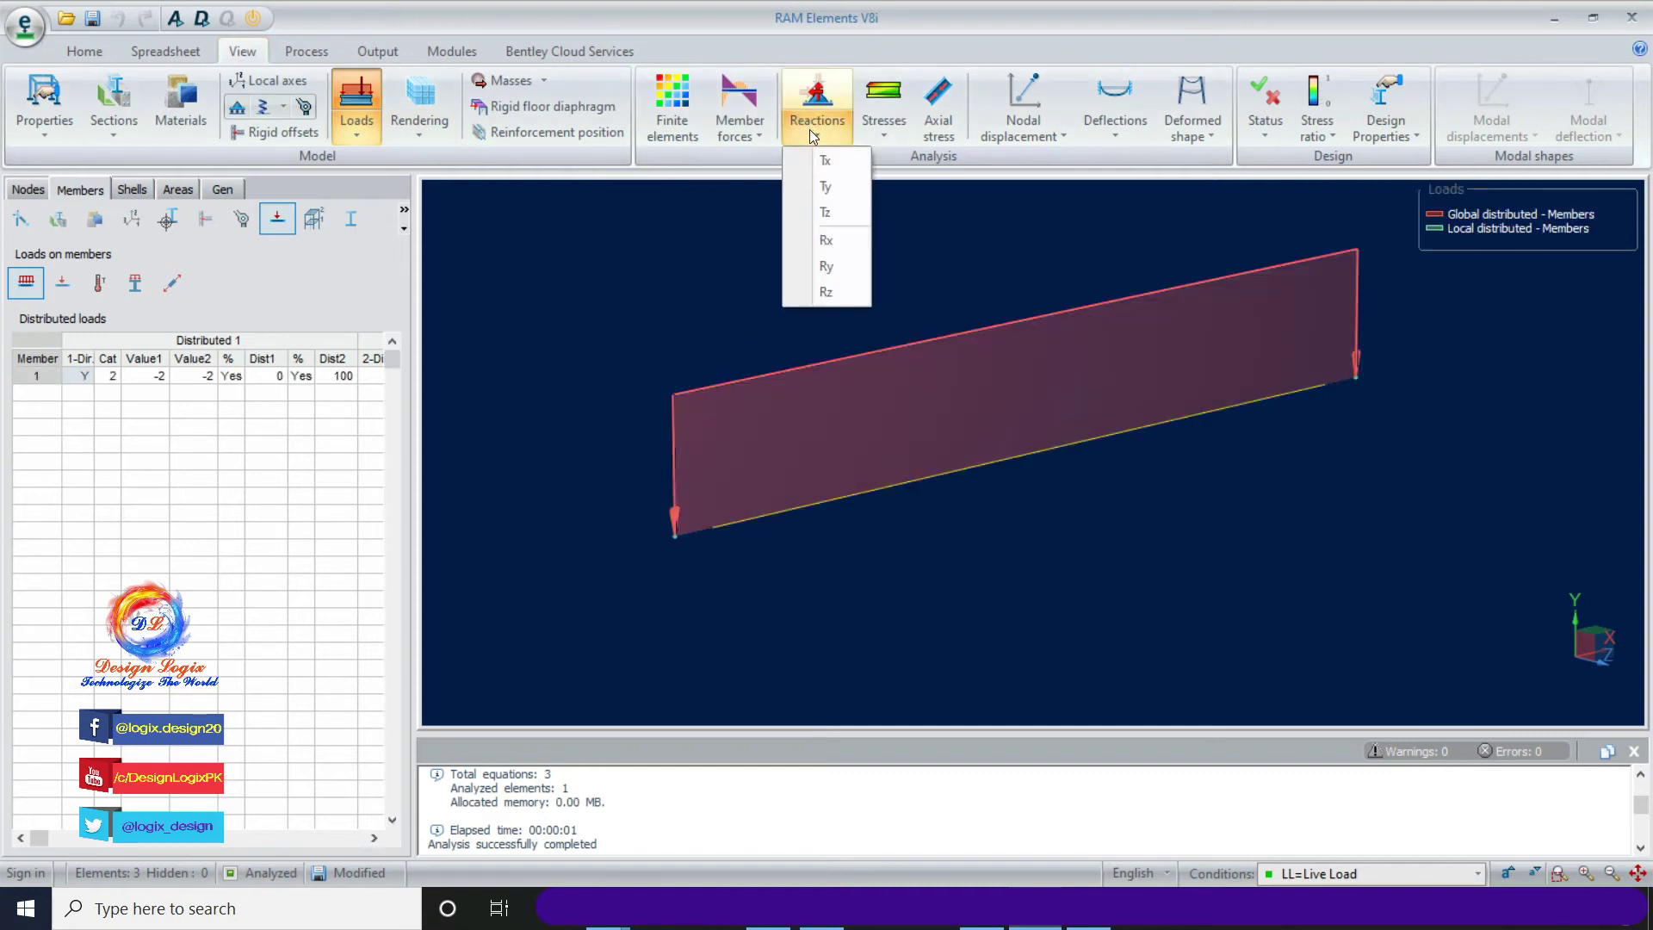
click(846, 188)
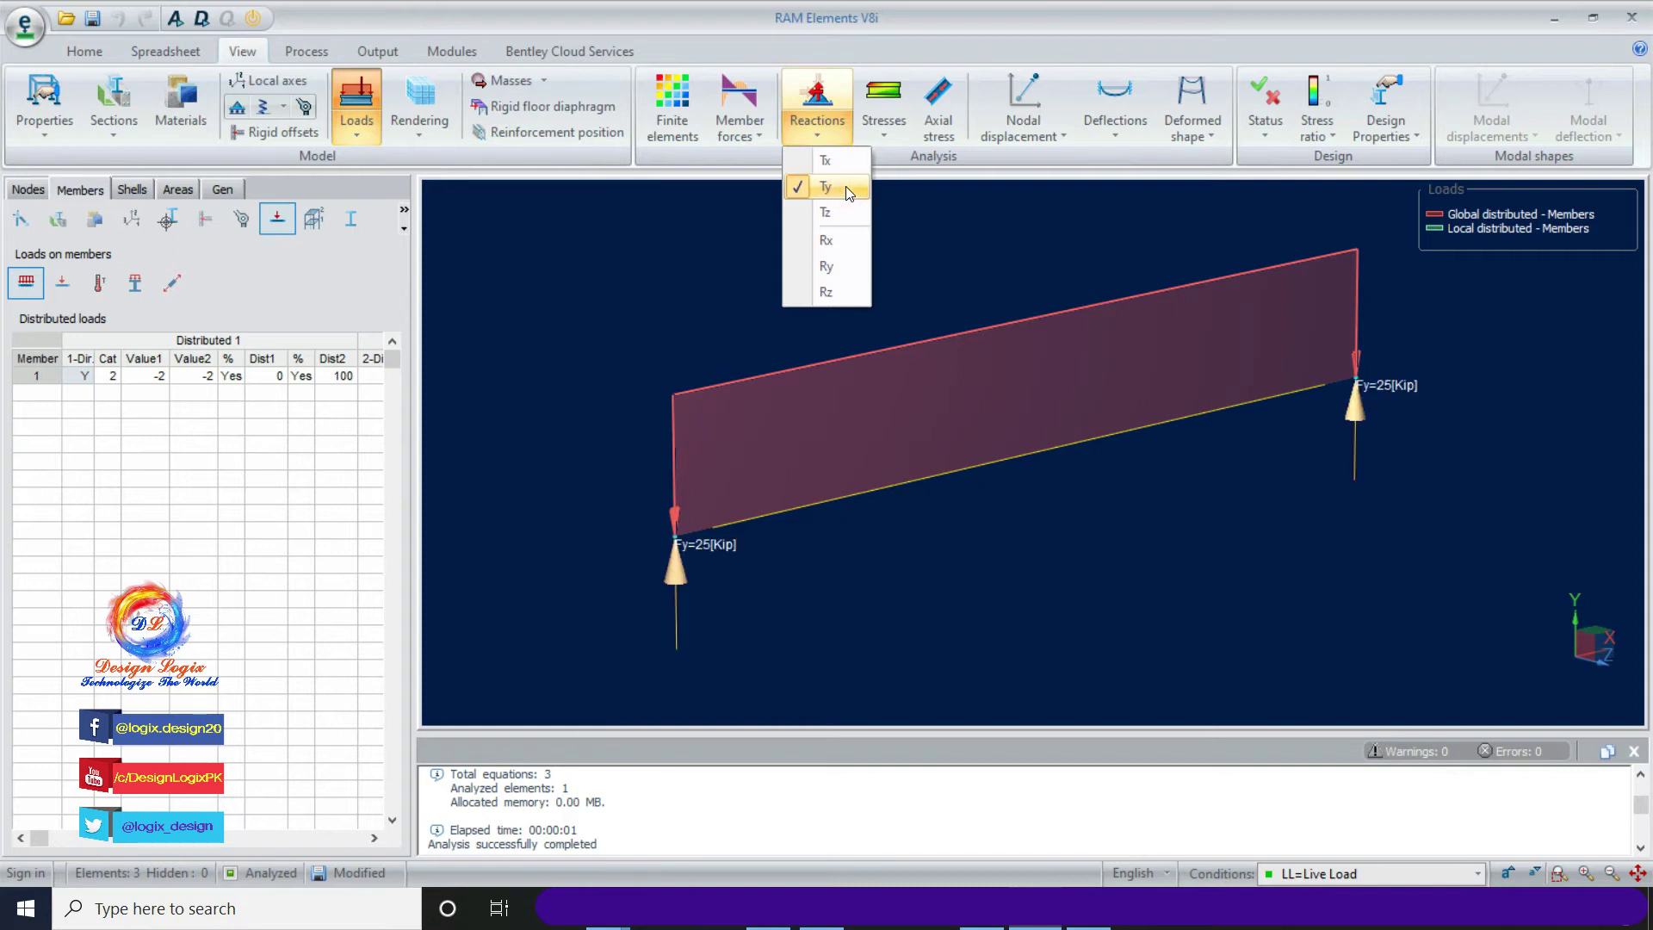
click(986, 21)
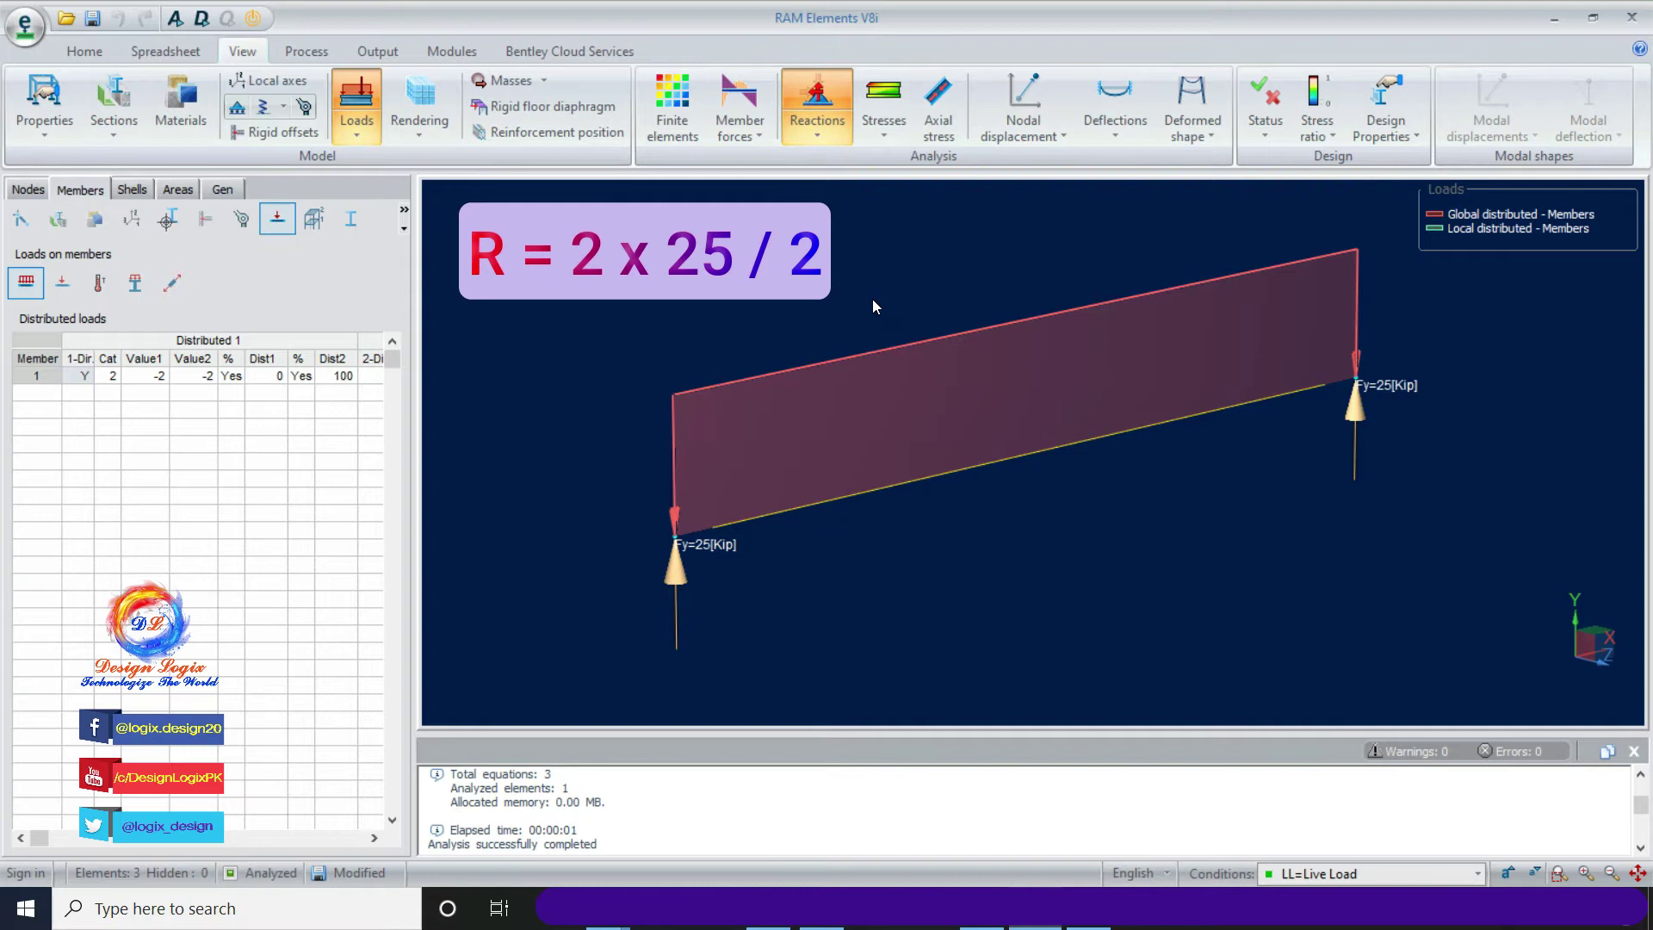
click(812, 119)
- Show deflection in axis 2 only, 0.41329 in at midspan, and turn on member force diagrams
click(1121, 136)
click(1121, 136)
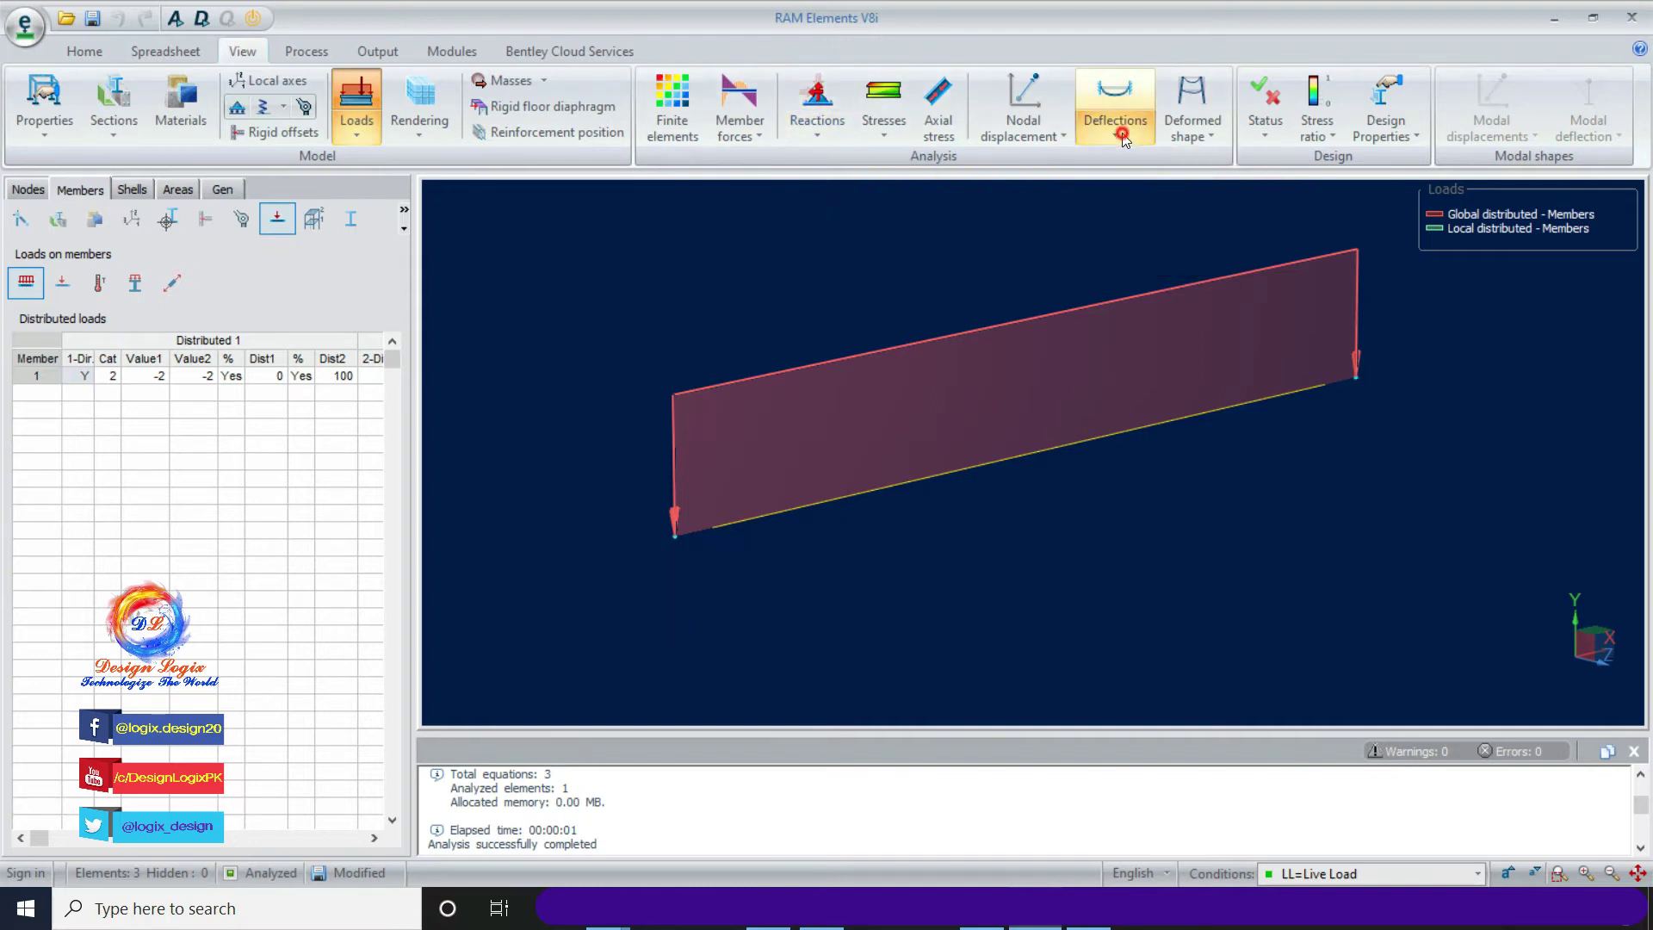
click(1122, 137)
click(1146, 214)
click(1157, 190)
click(1145, 215)
click(1046, 172)
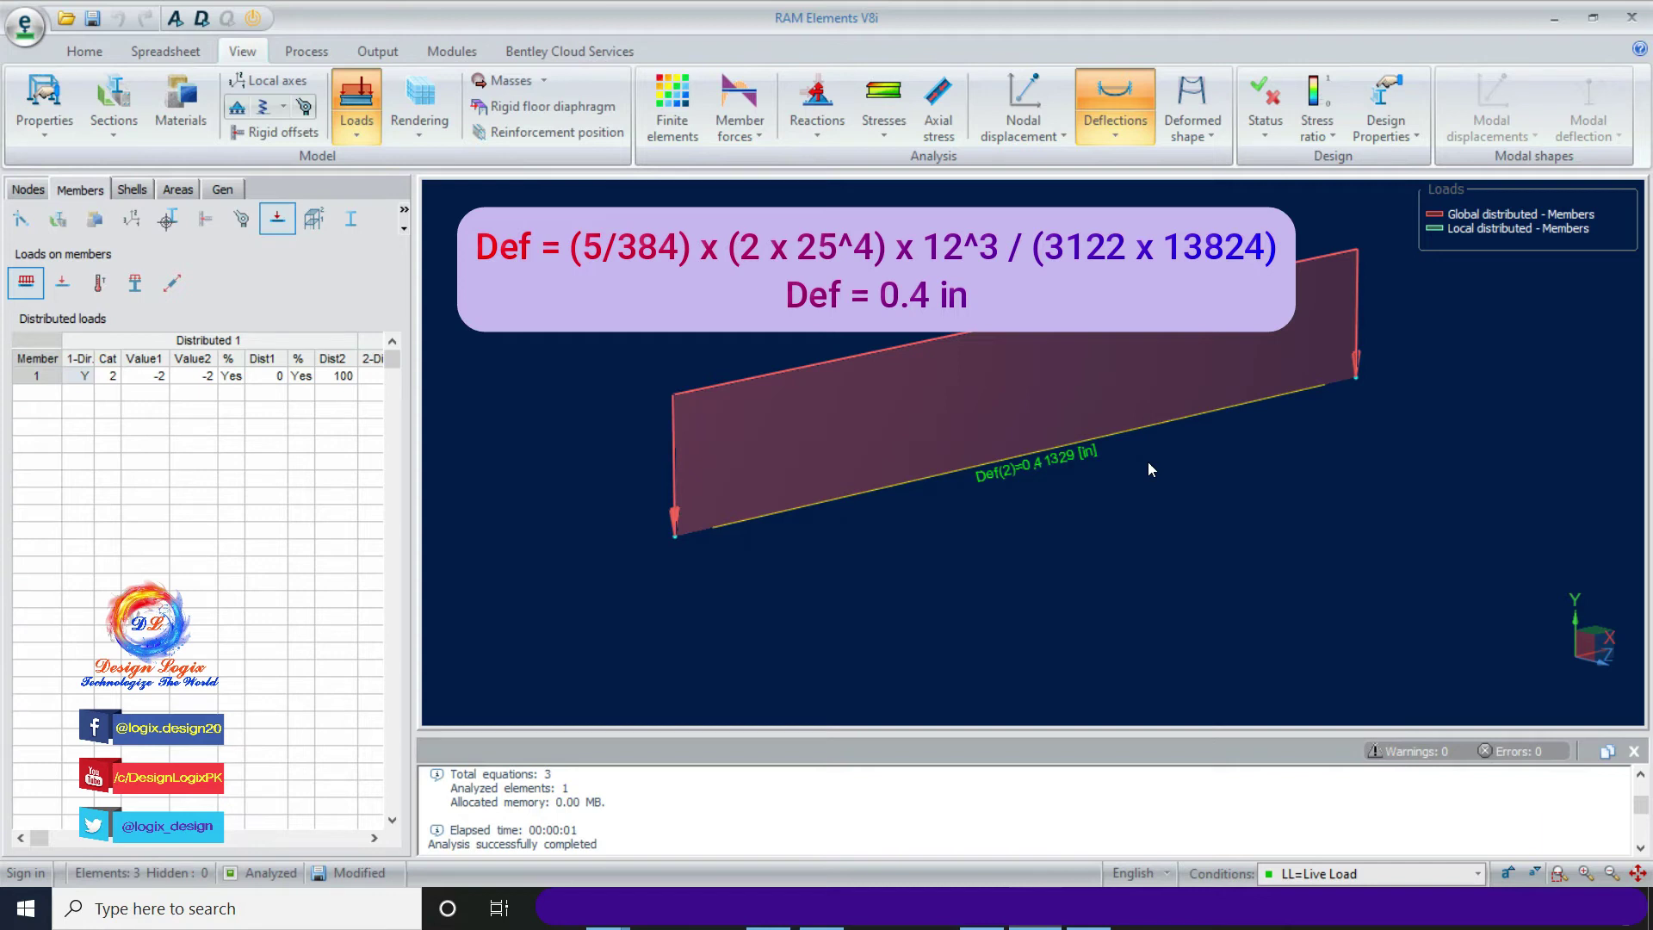
click(739, 95)
click(750, 129)
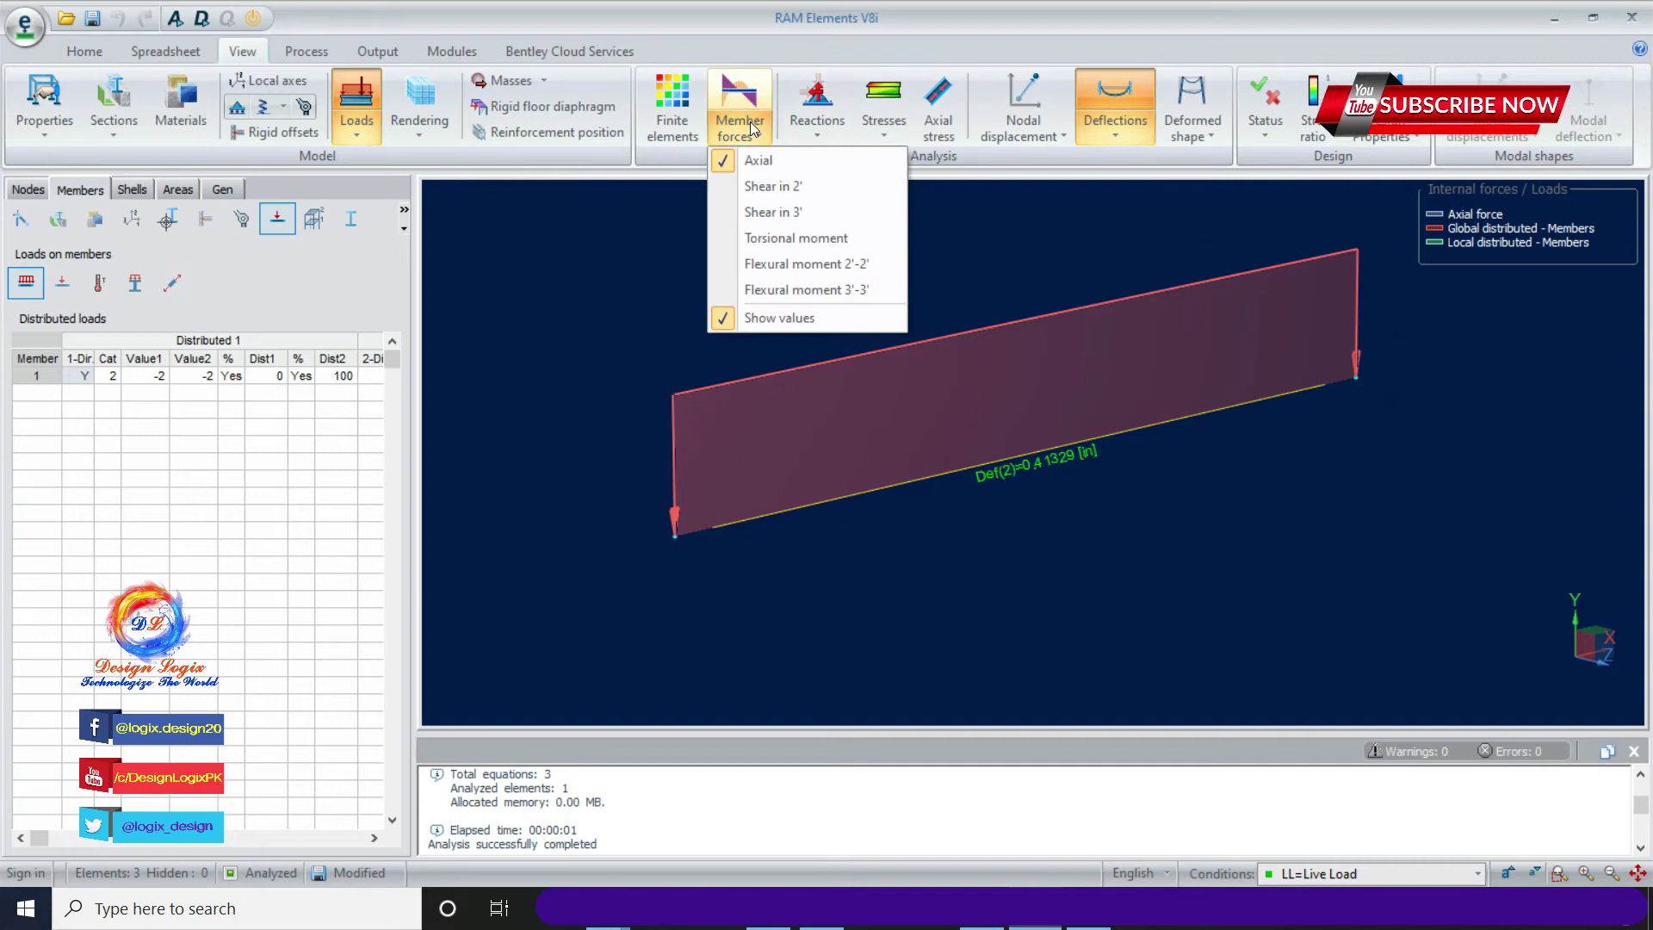
- Replace the axial diagram with the Shear in 2' diagram, running 25 to -25 kip
click(767, 166)
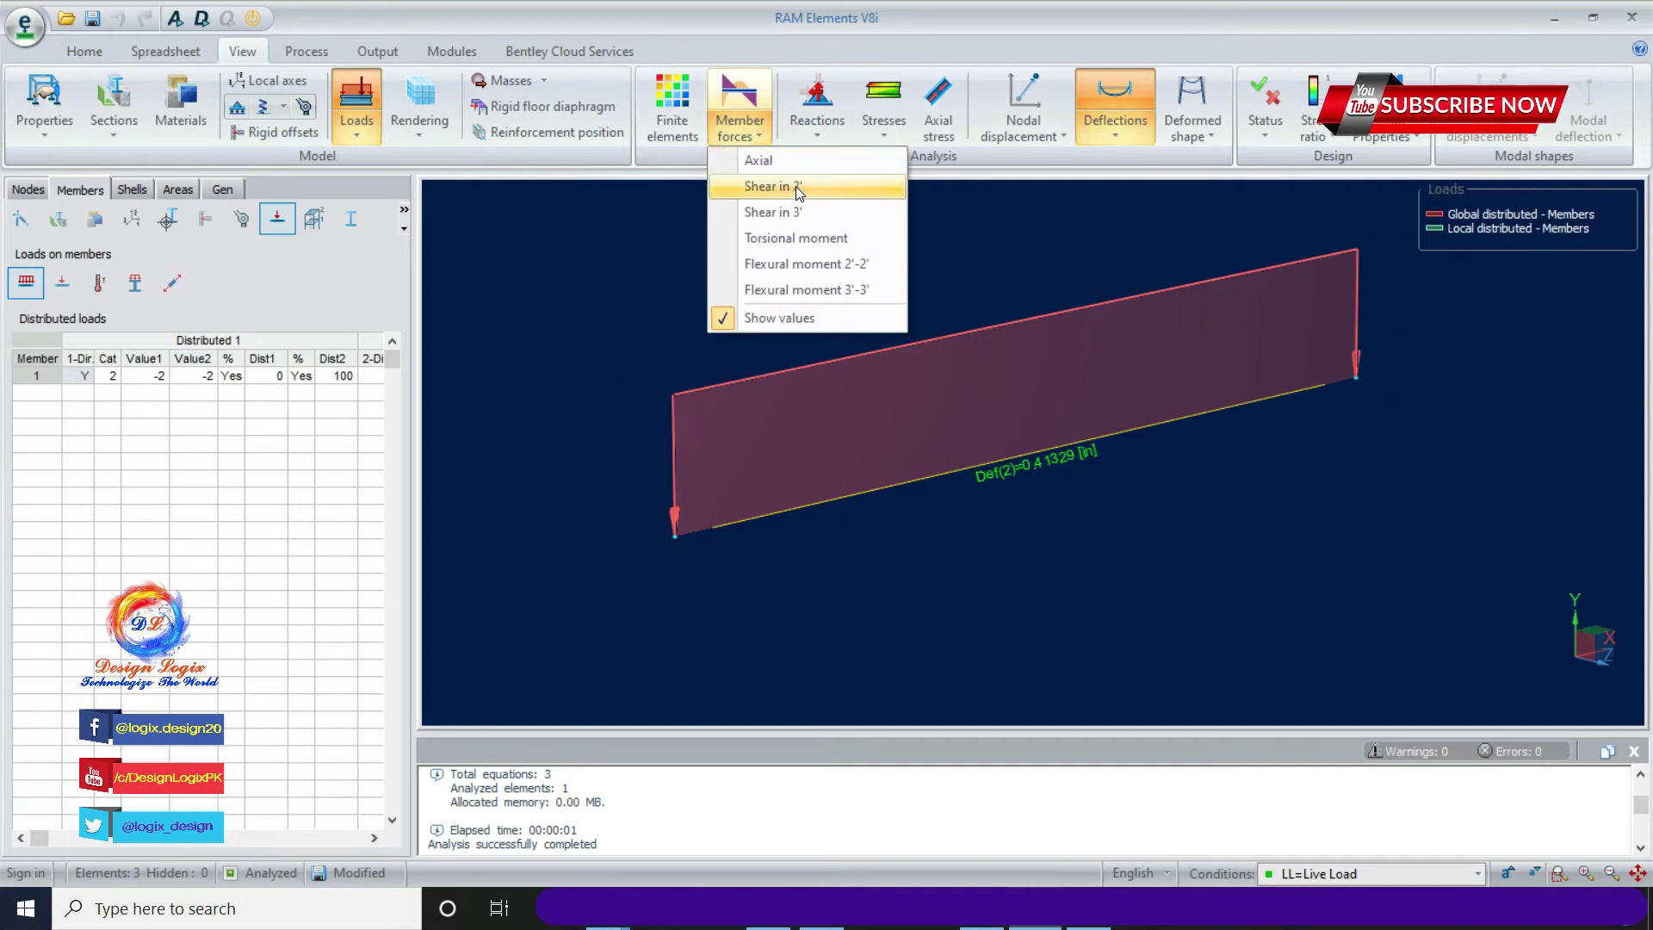
click(795, 185)
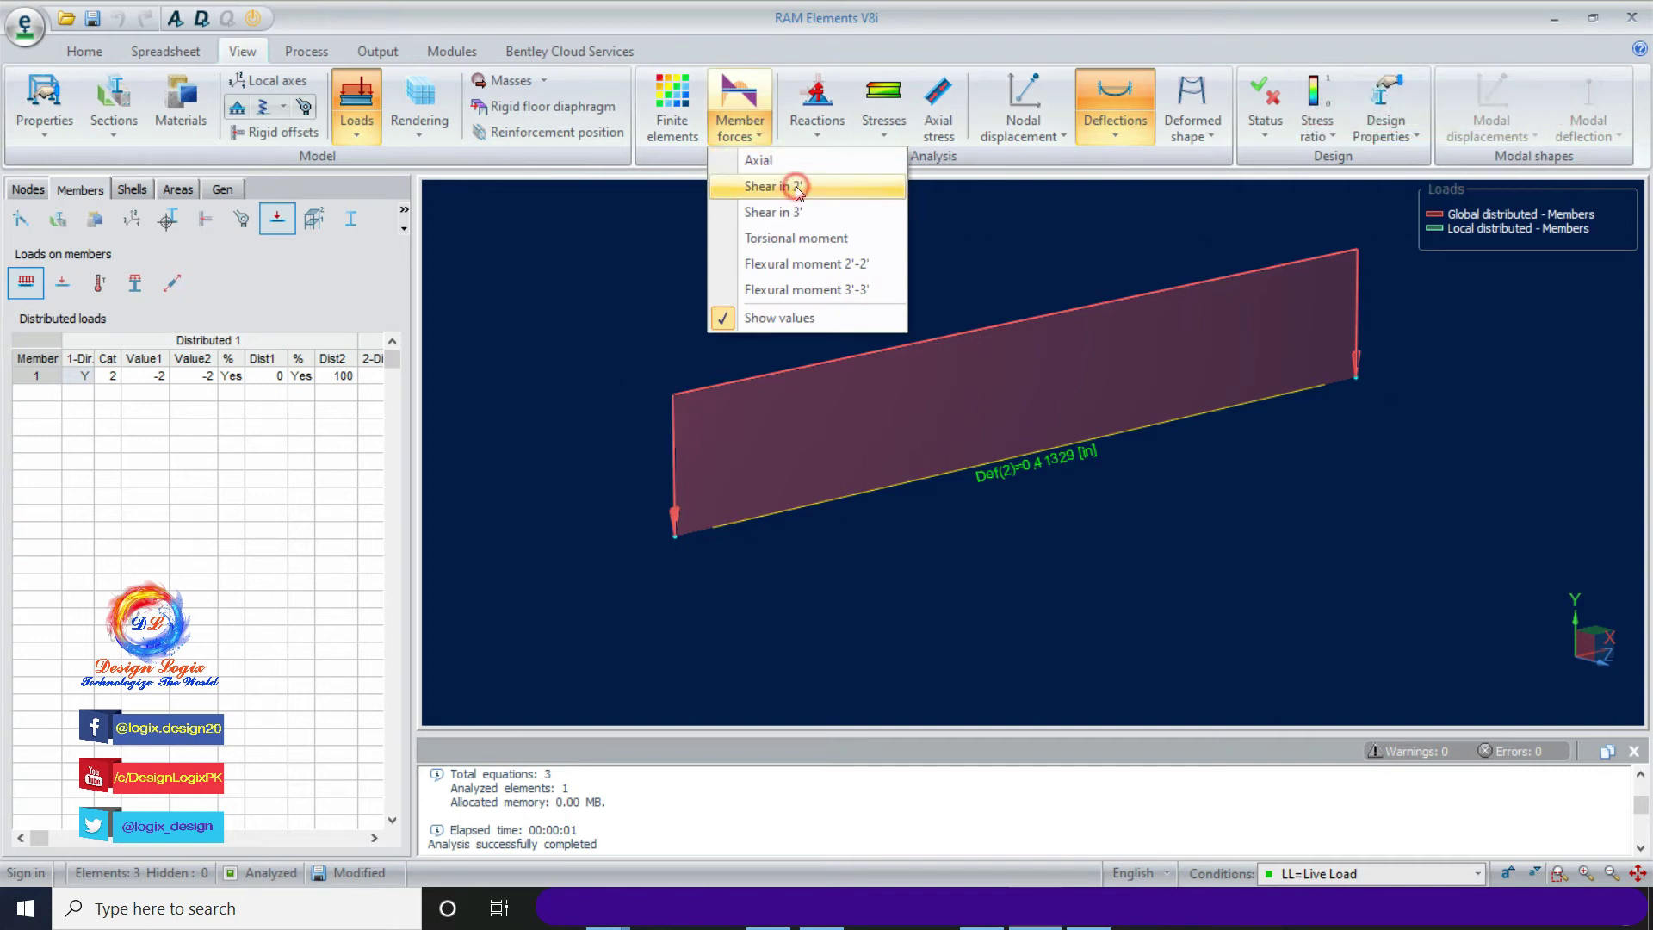
click(1013, 183)
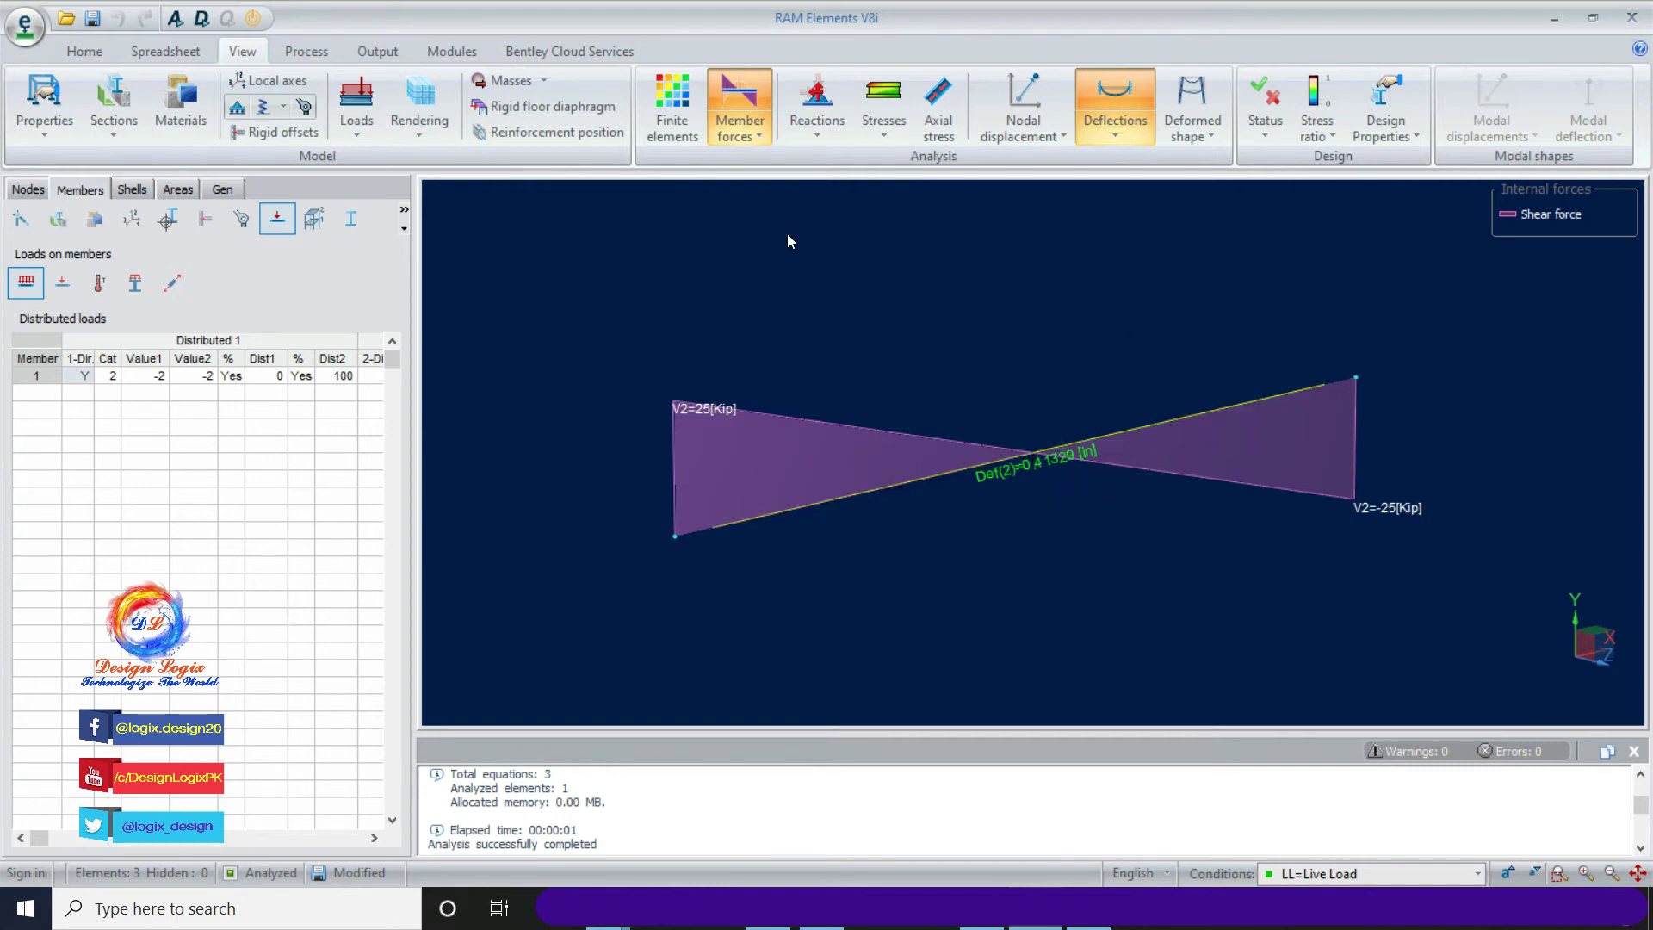
- Swap the shear diagram for the Flexural moment 3'-3' diagram
click(752, 133)
click(775, 186)
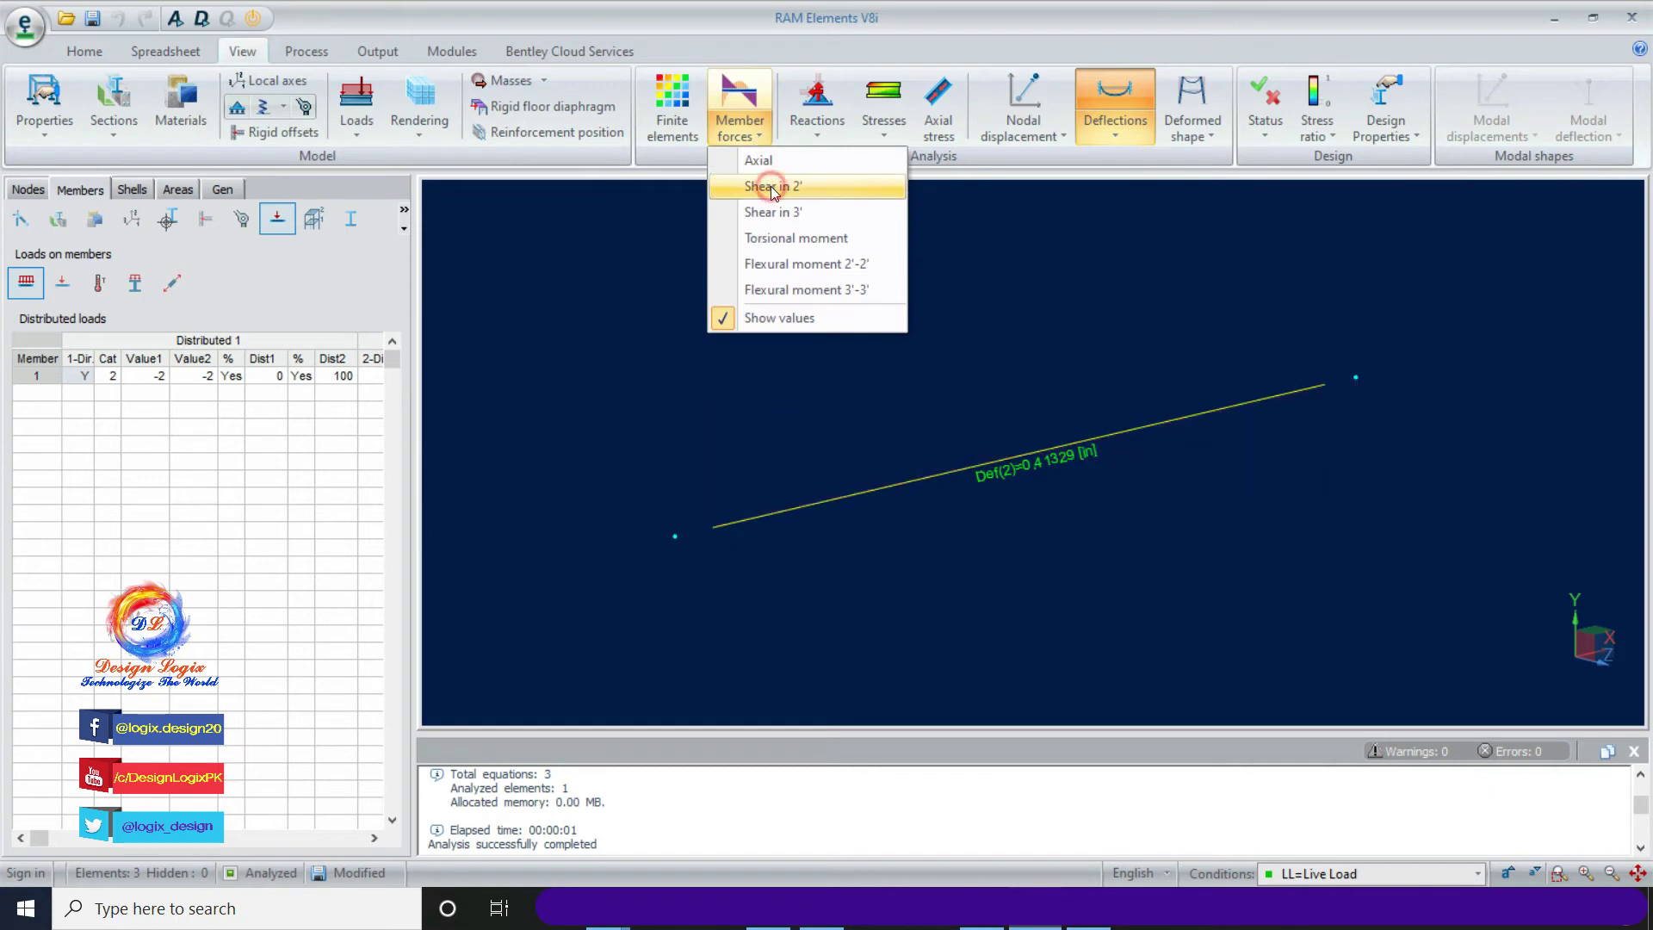
click(805, 290)
- Close the member force list to view the flexural moment 3'-3' diagram
click(771, 415)
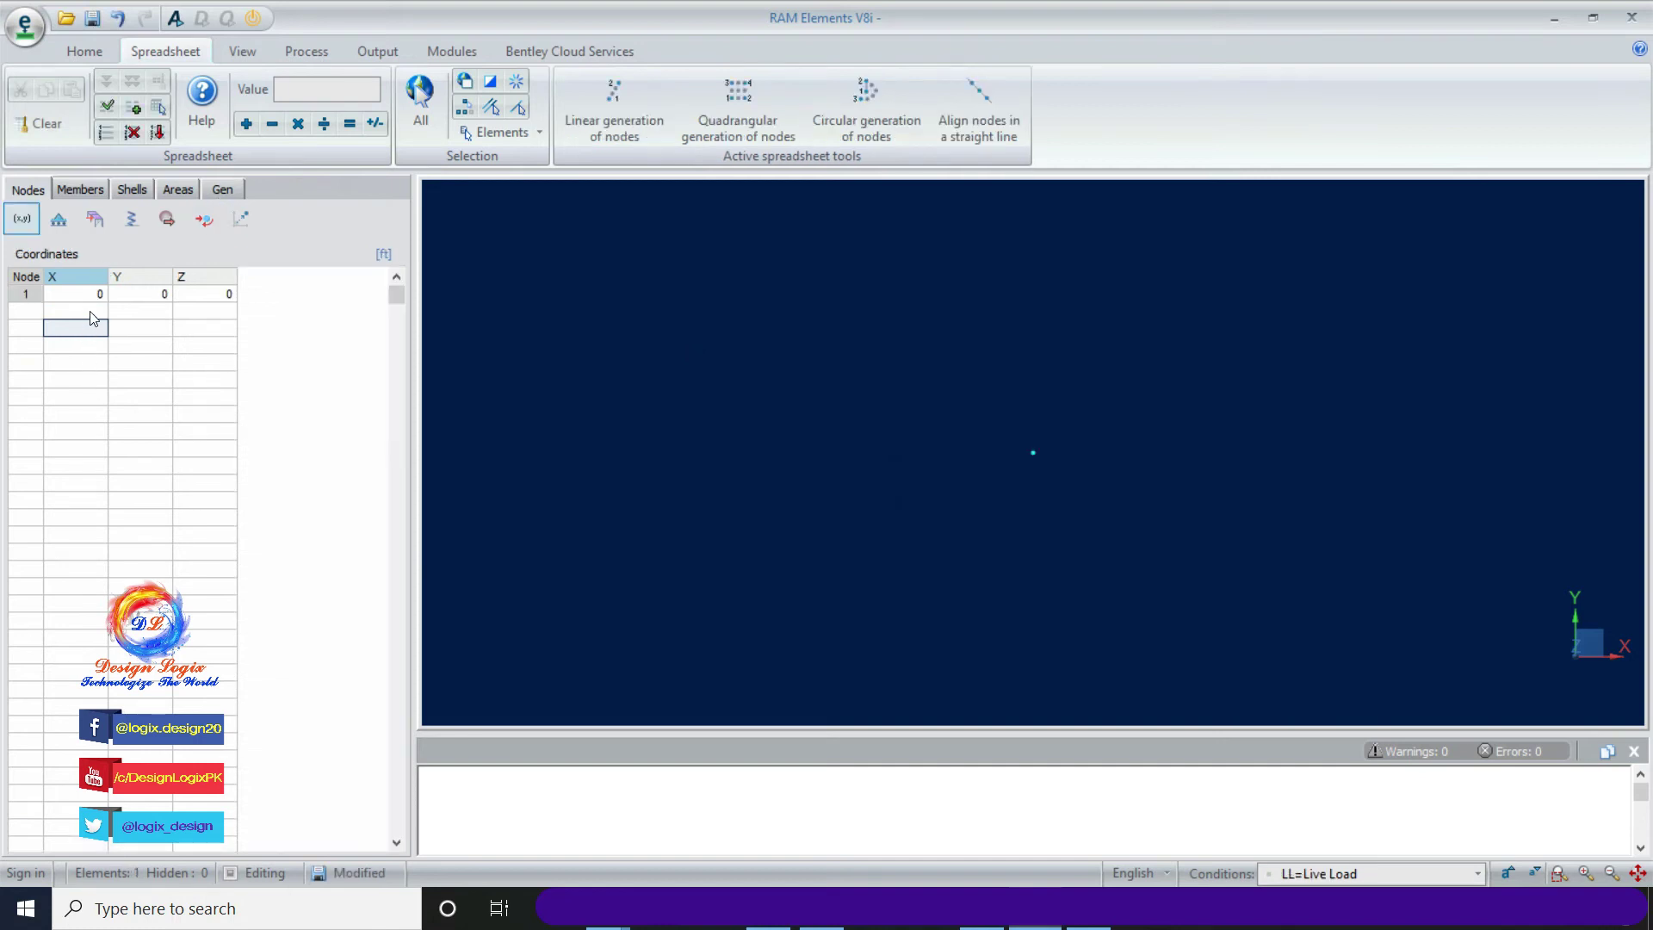
- Set node 2 at X = 28 ft and assign the RcBeam 12x30in section to member 1
click(91, 316)
text(28)
click(94, 345)
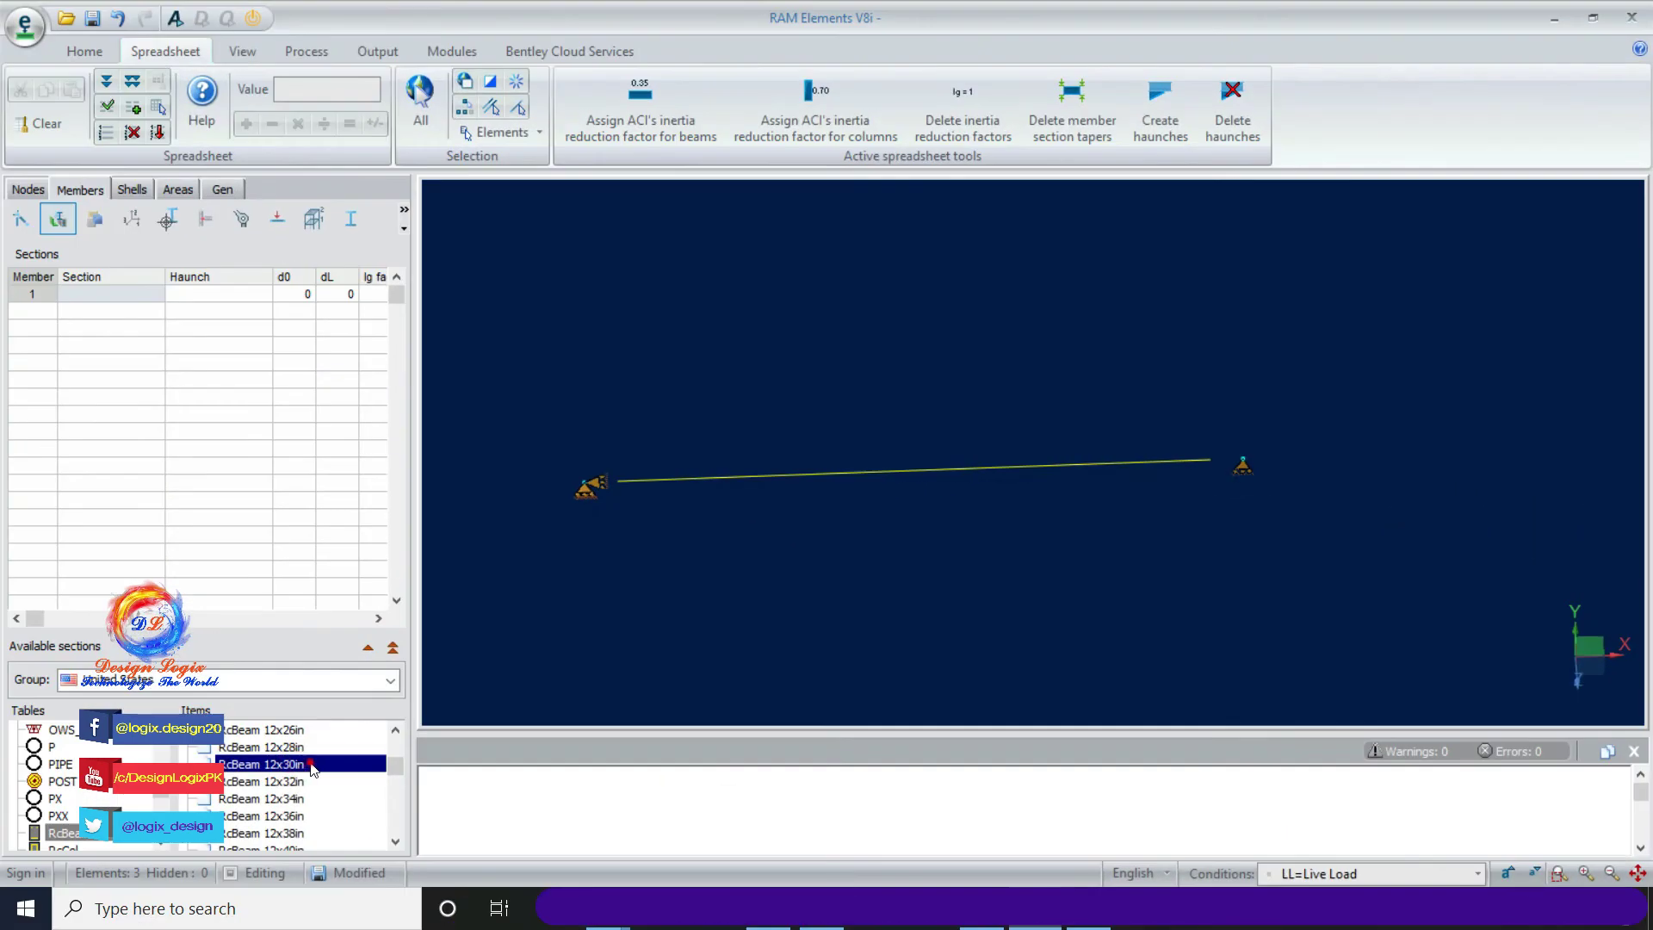
double_click(308, 765)
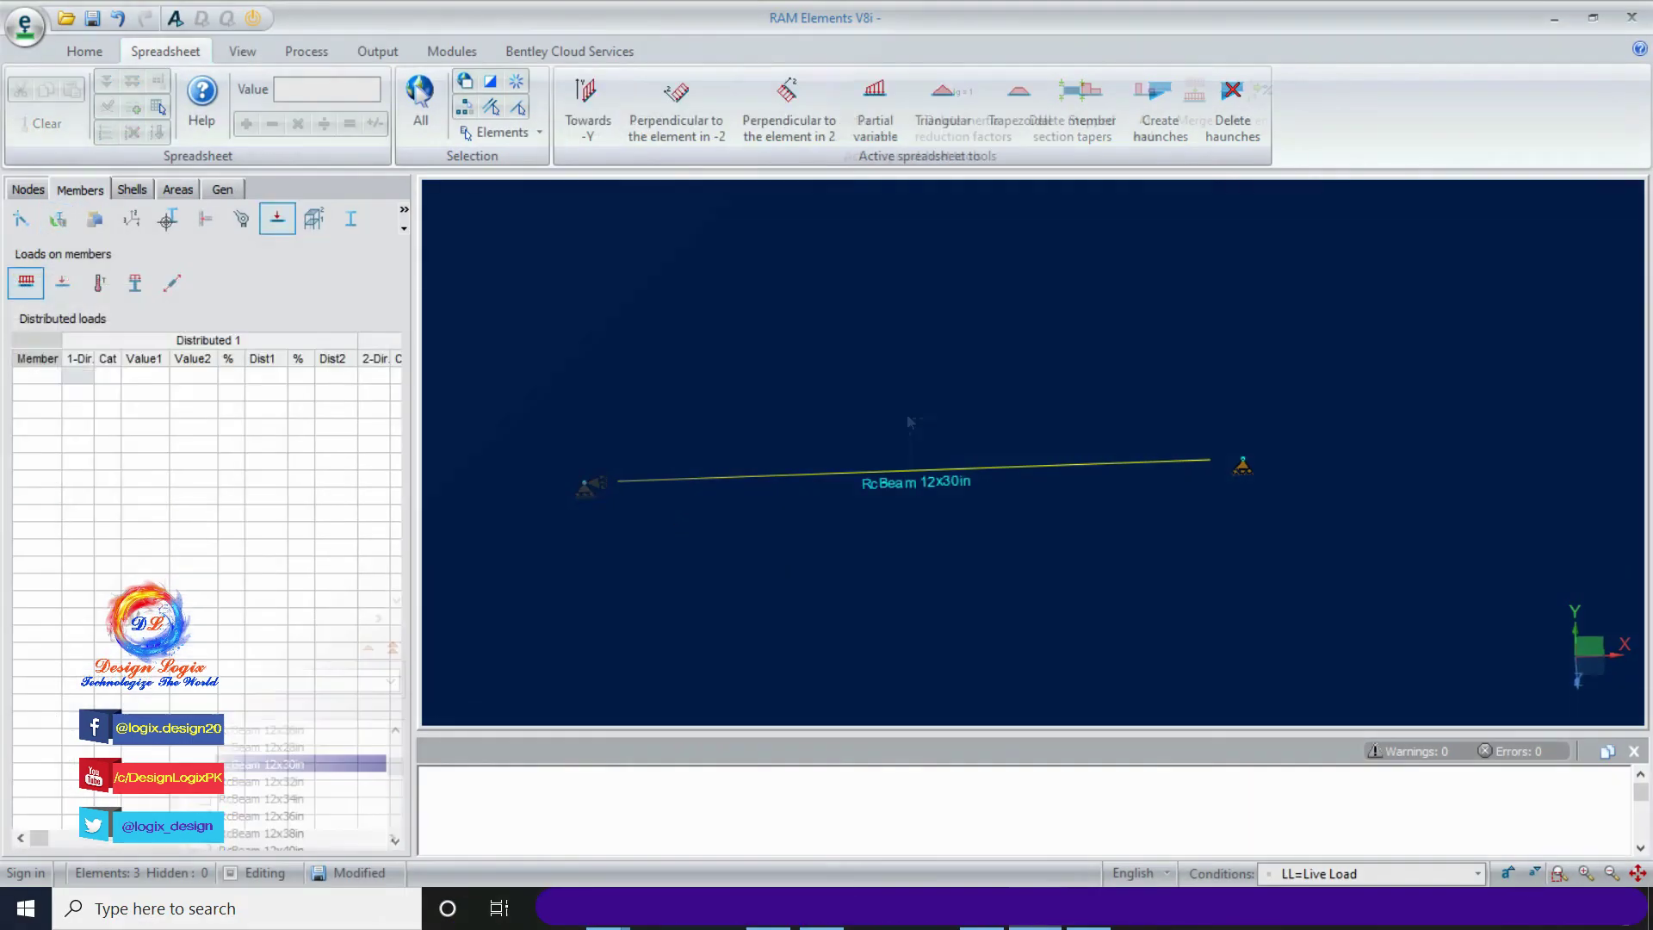
- Apply a 40 kip concentrated load at 14 ft on the beam, then reselect it
click(906, 470)
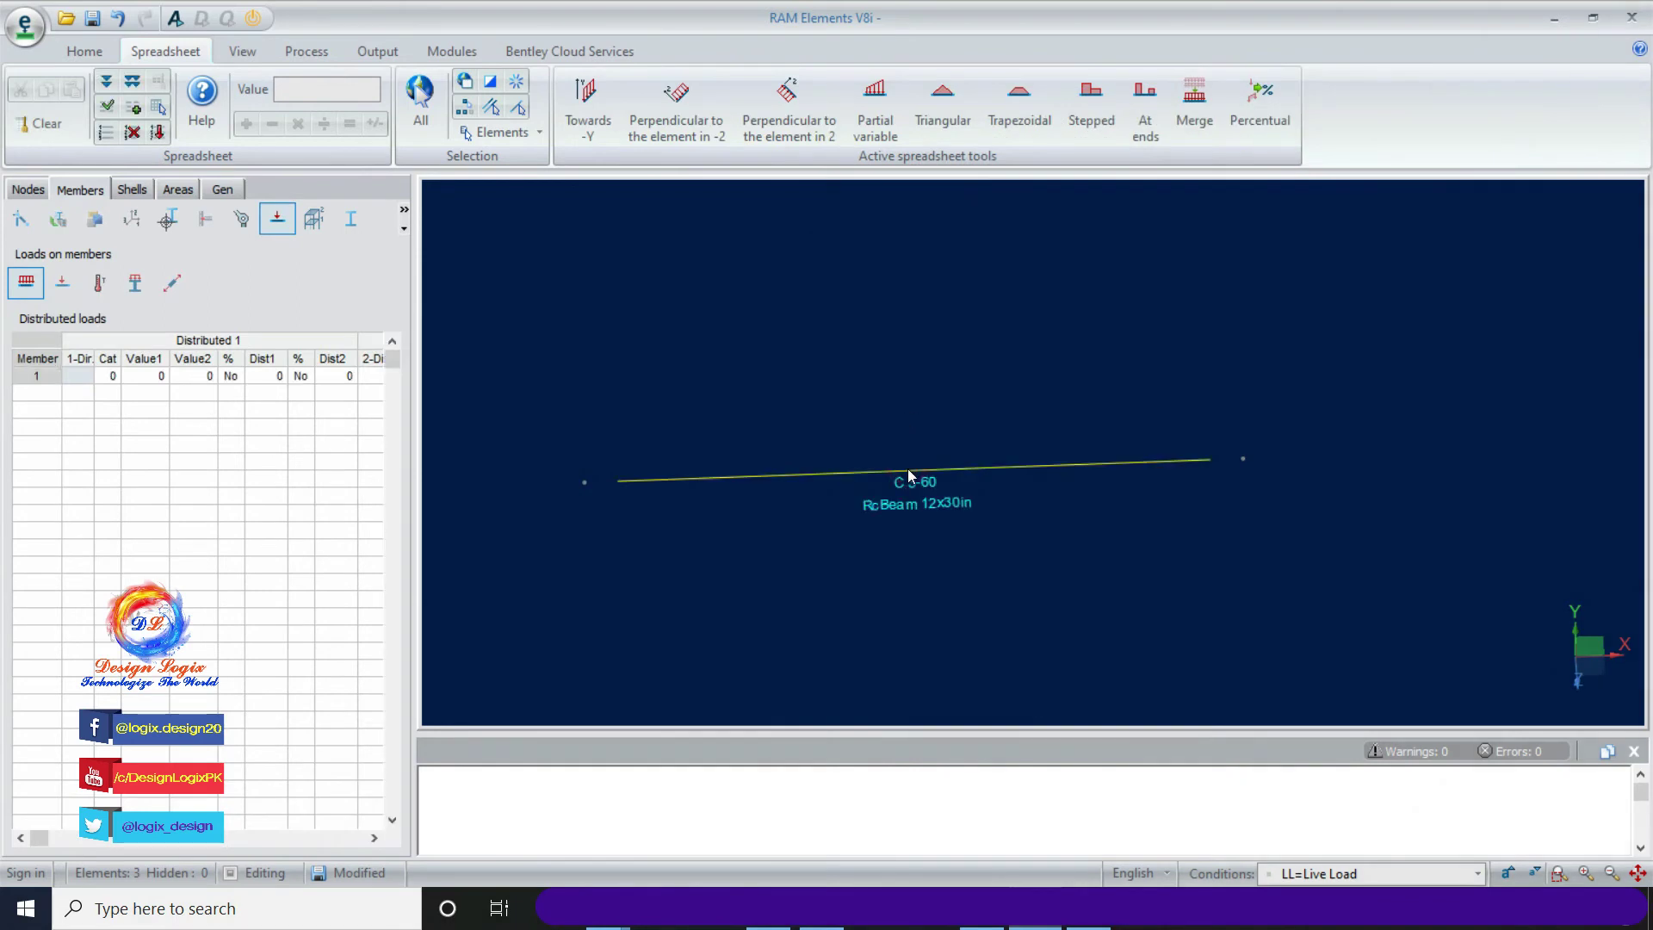
click(61, 285)
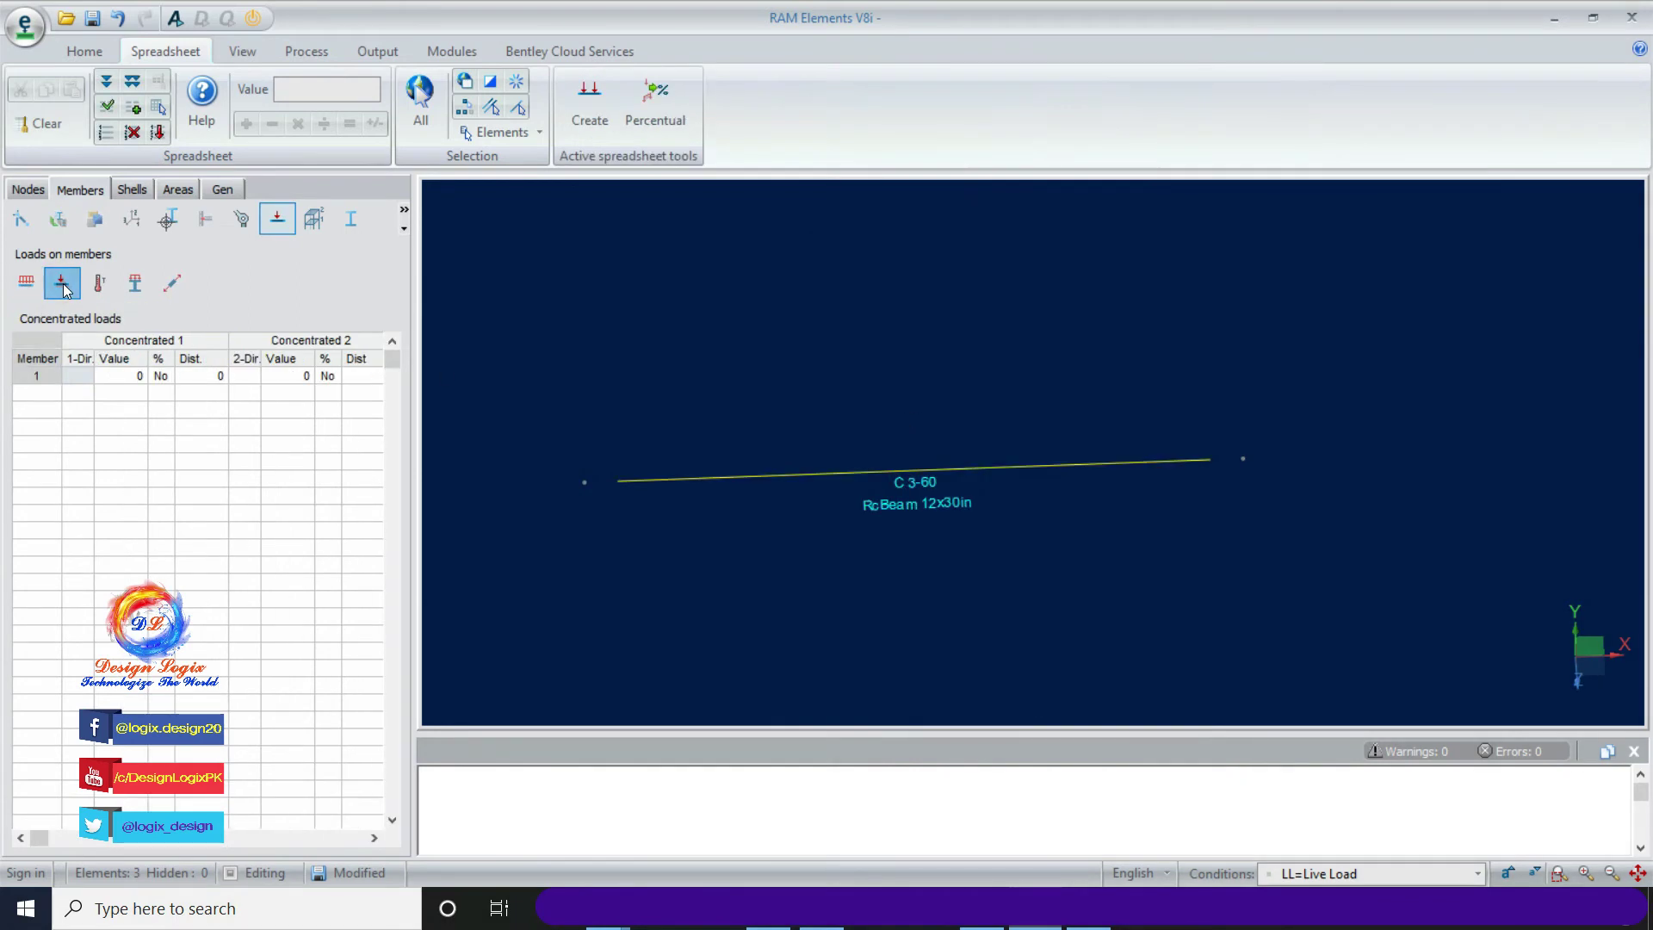
click(600, 137)
text(40)
click(814, 402)
click(739, 400)
text(14)
key(Return)
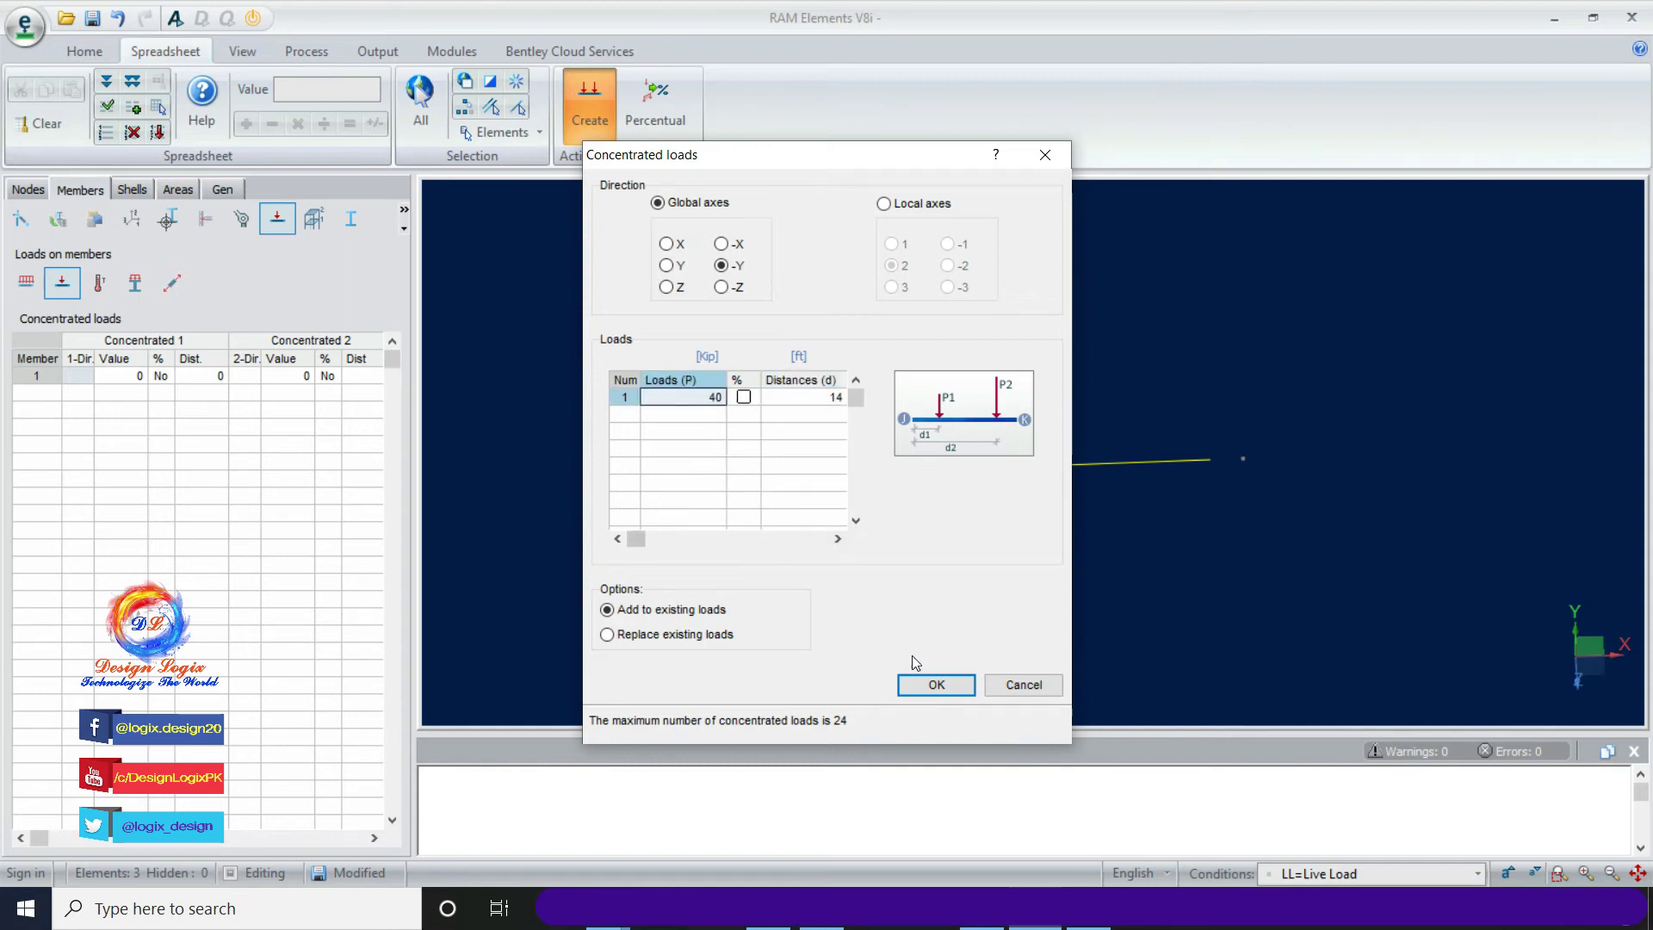
click(936, 684)
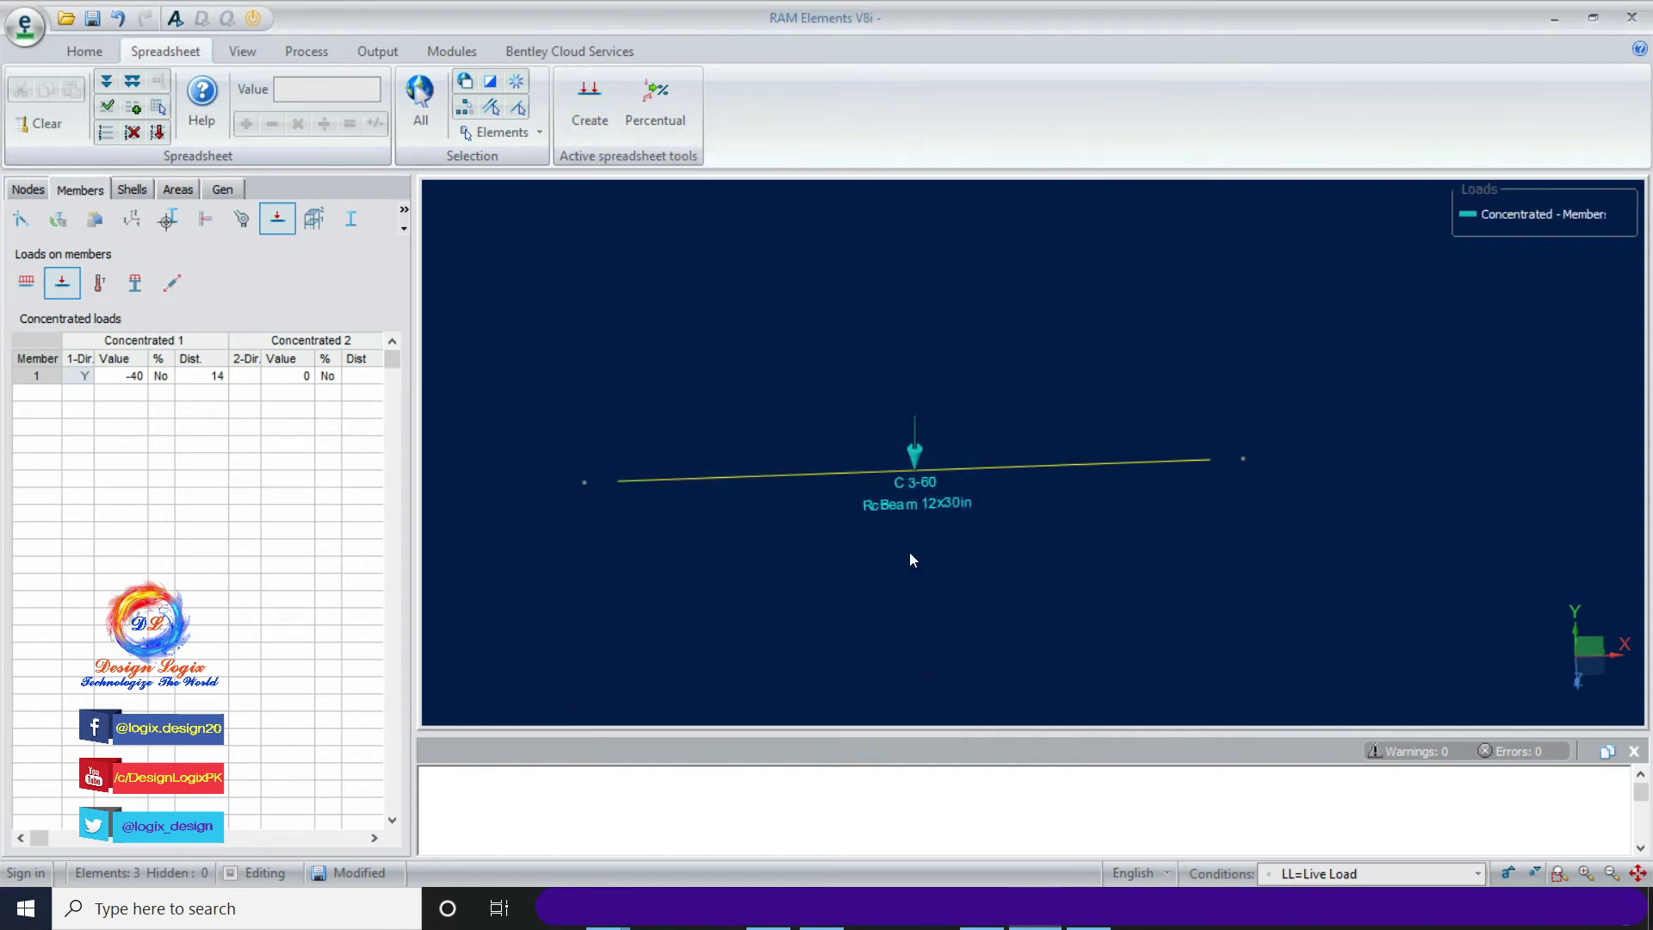
middle_drag(904, 456, 804, 539)
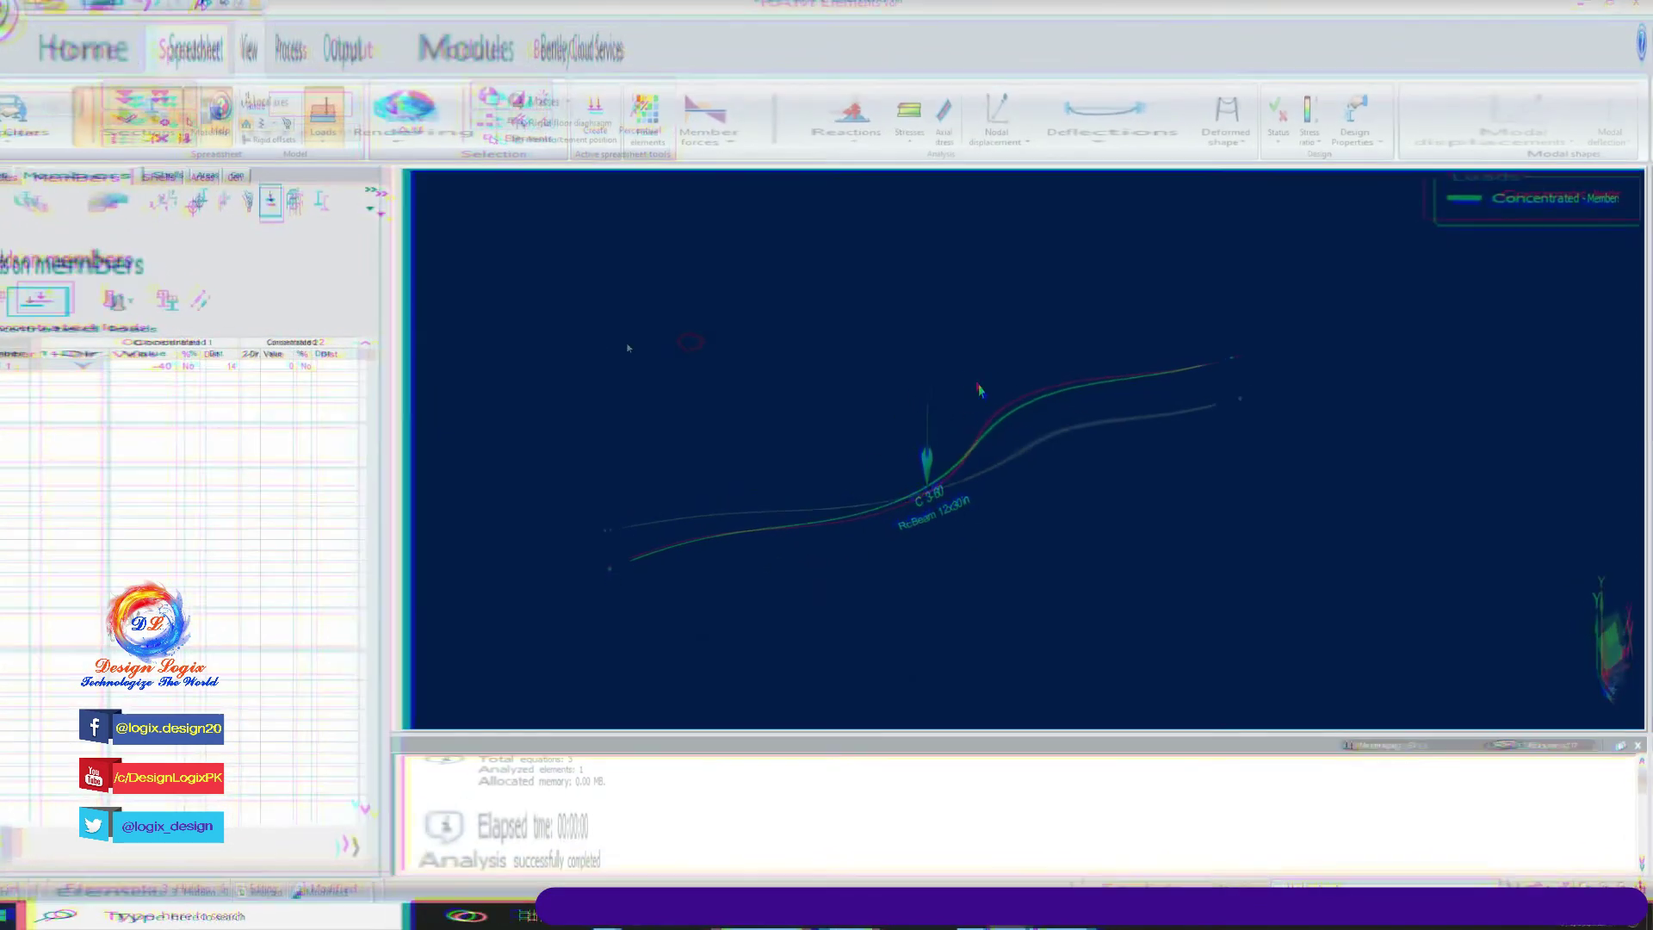
drag(548, 314, 1284, 561)
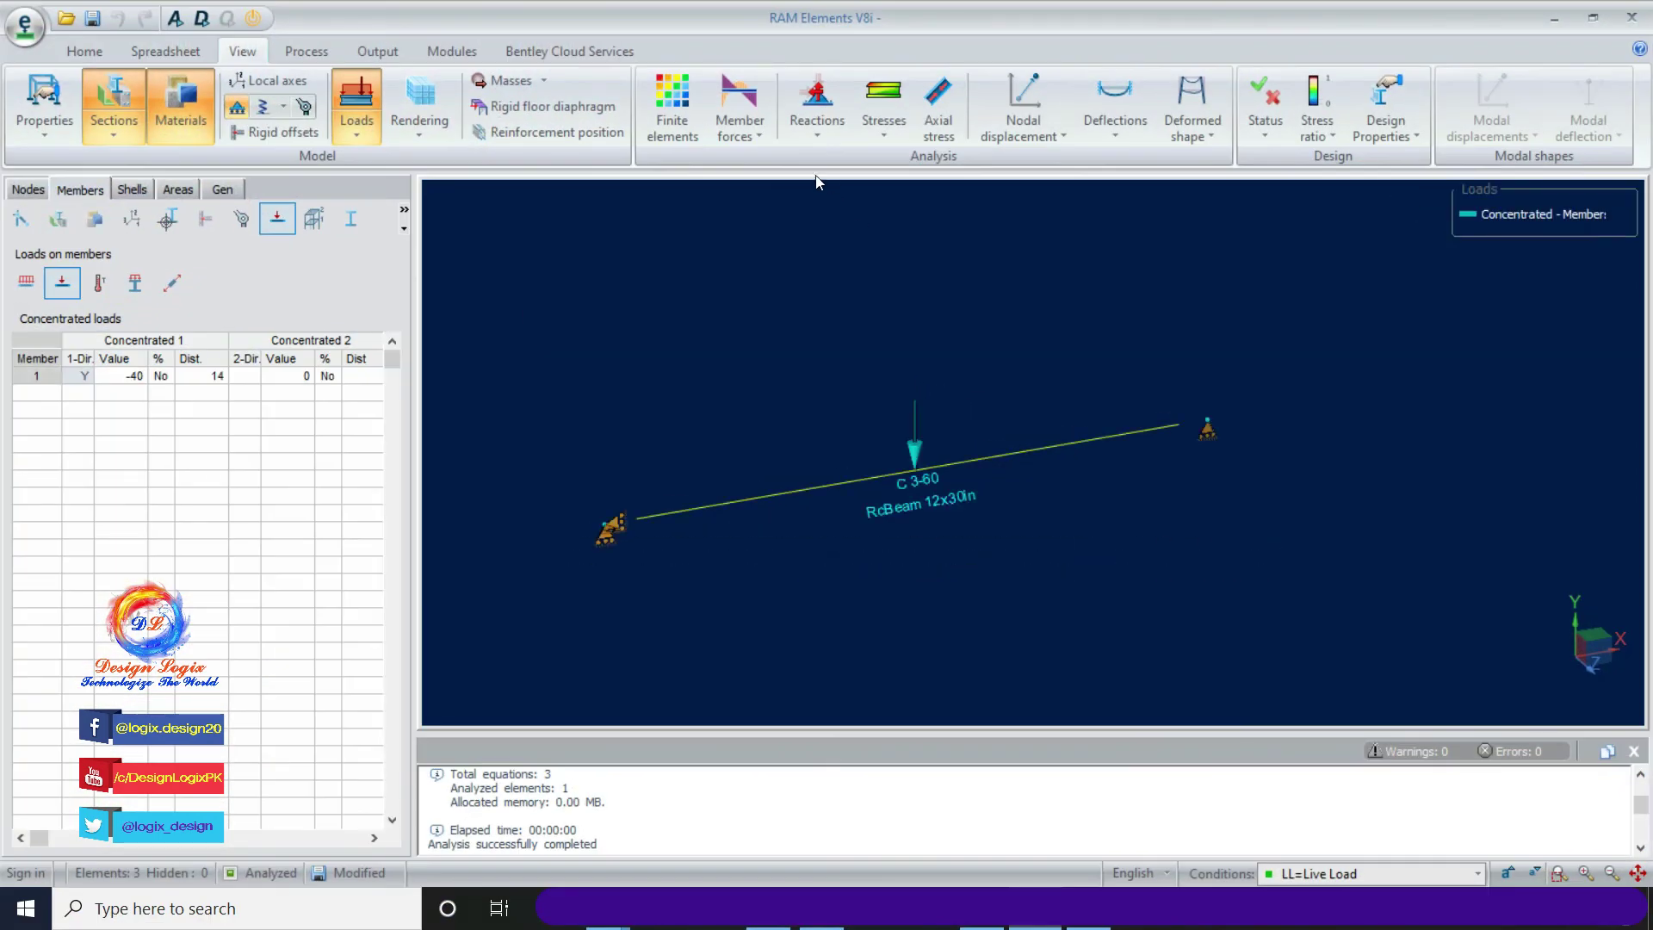
- With loads hidden, show the 20 kip vertical reactions at both supports, then hide supports and reactions
click(374, 96)
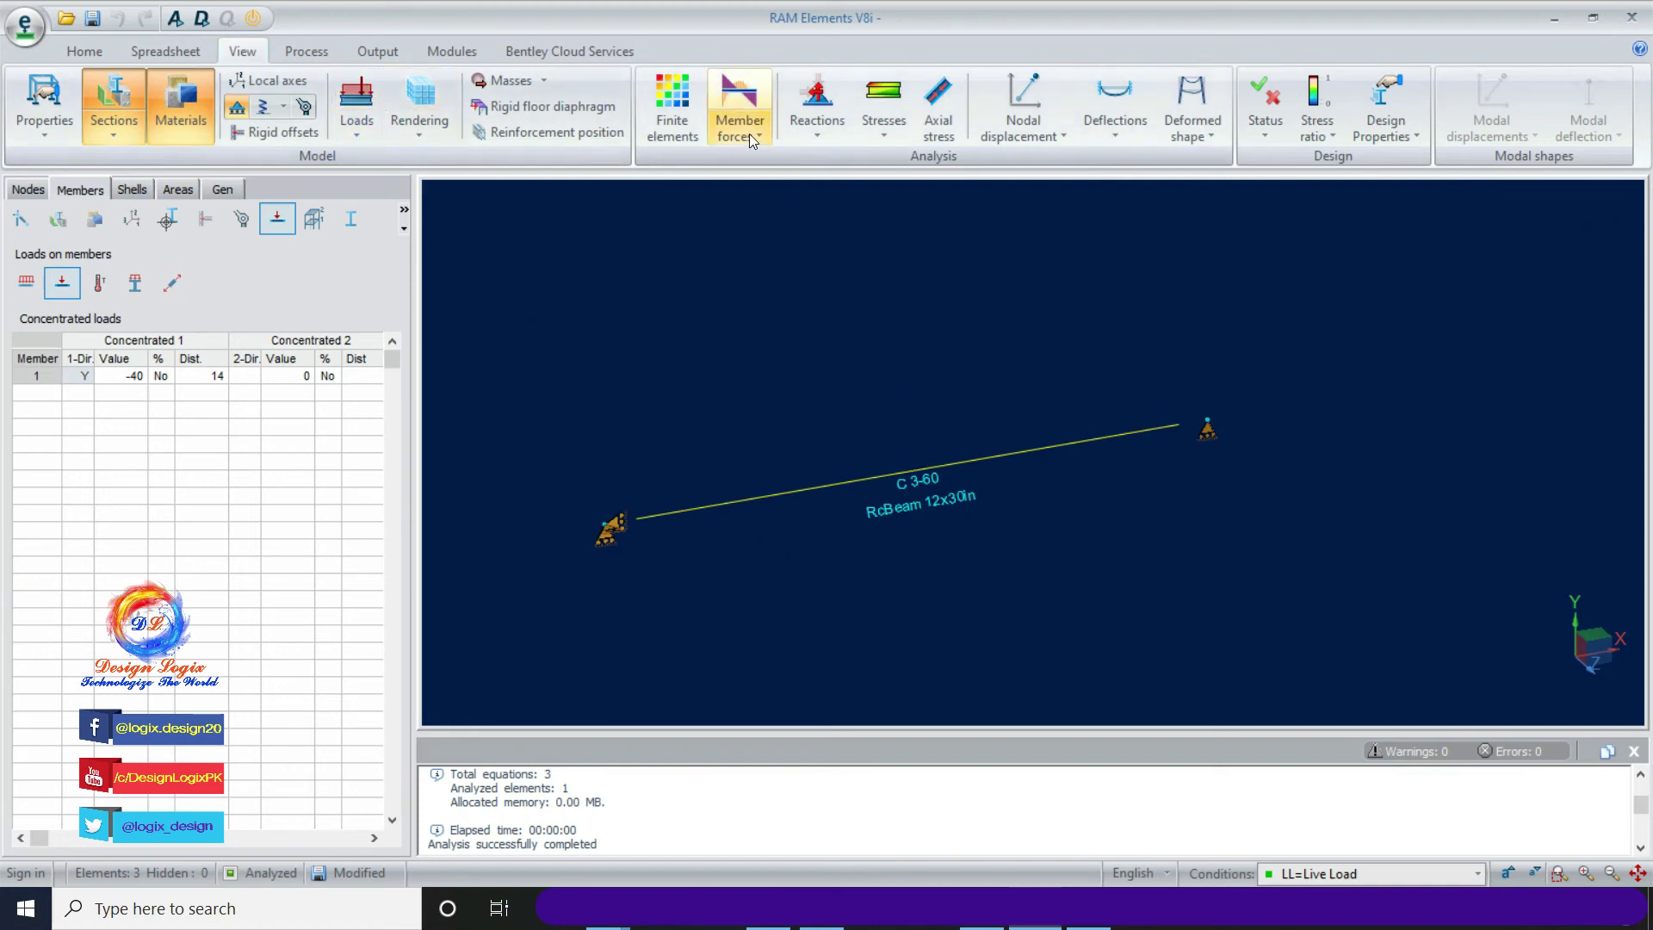
click(803, 135)
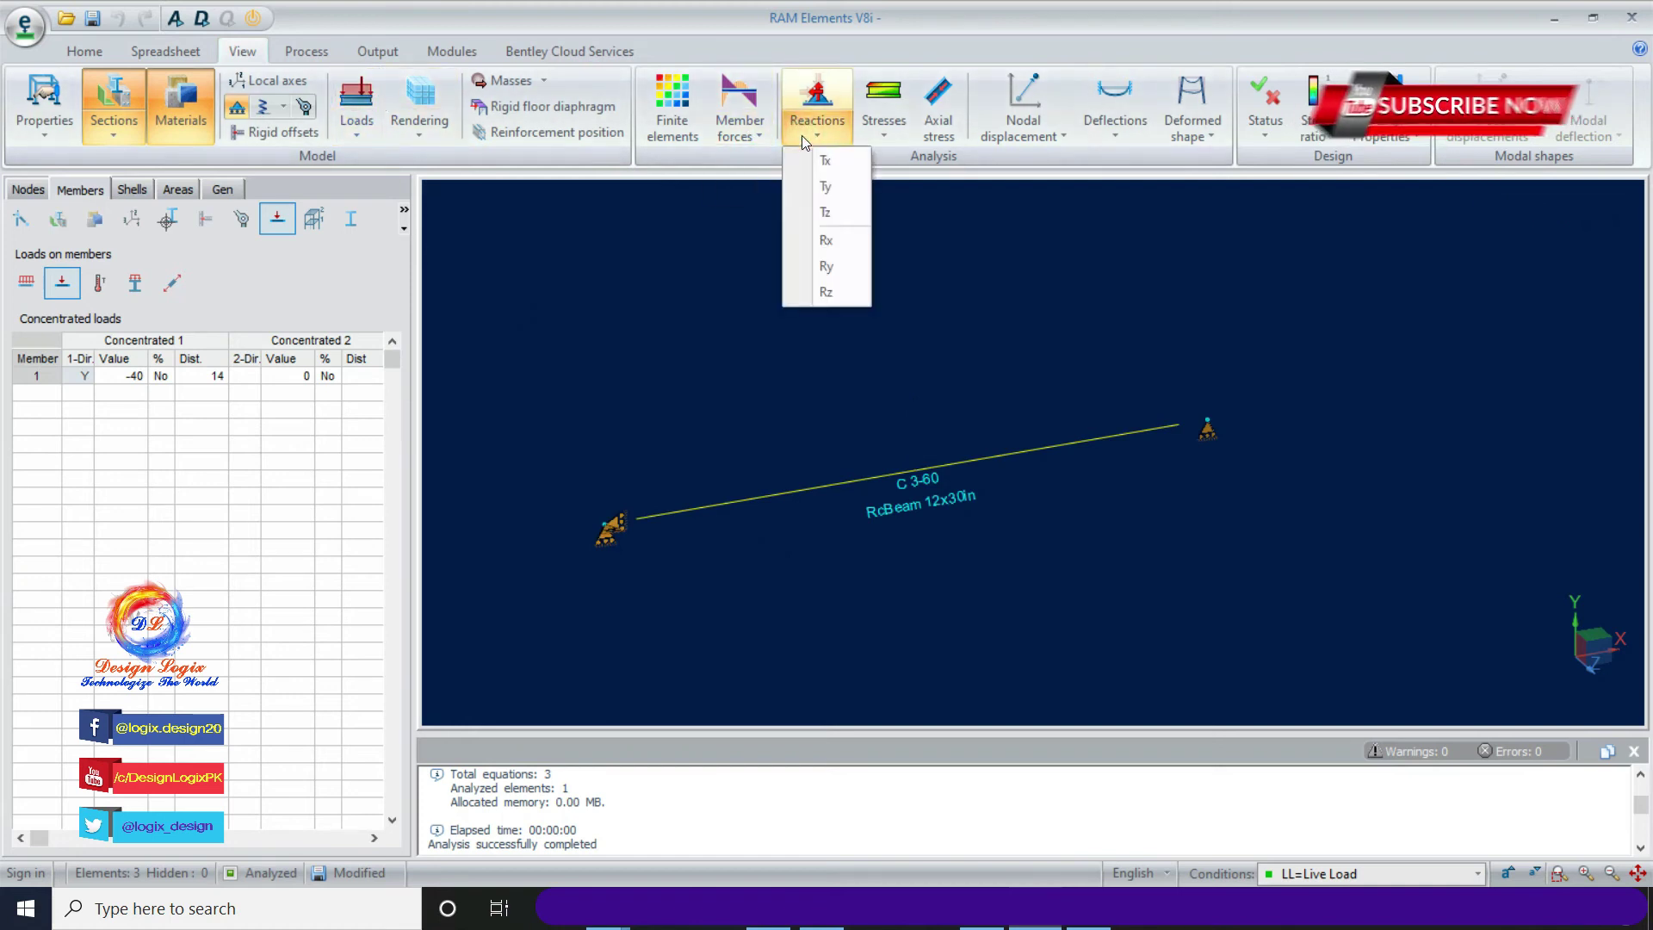
click(826, 188)
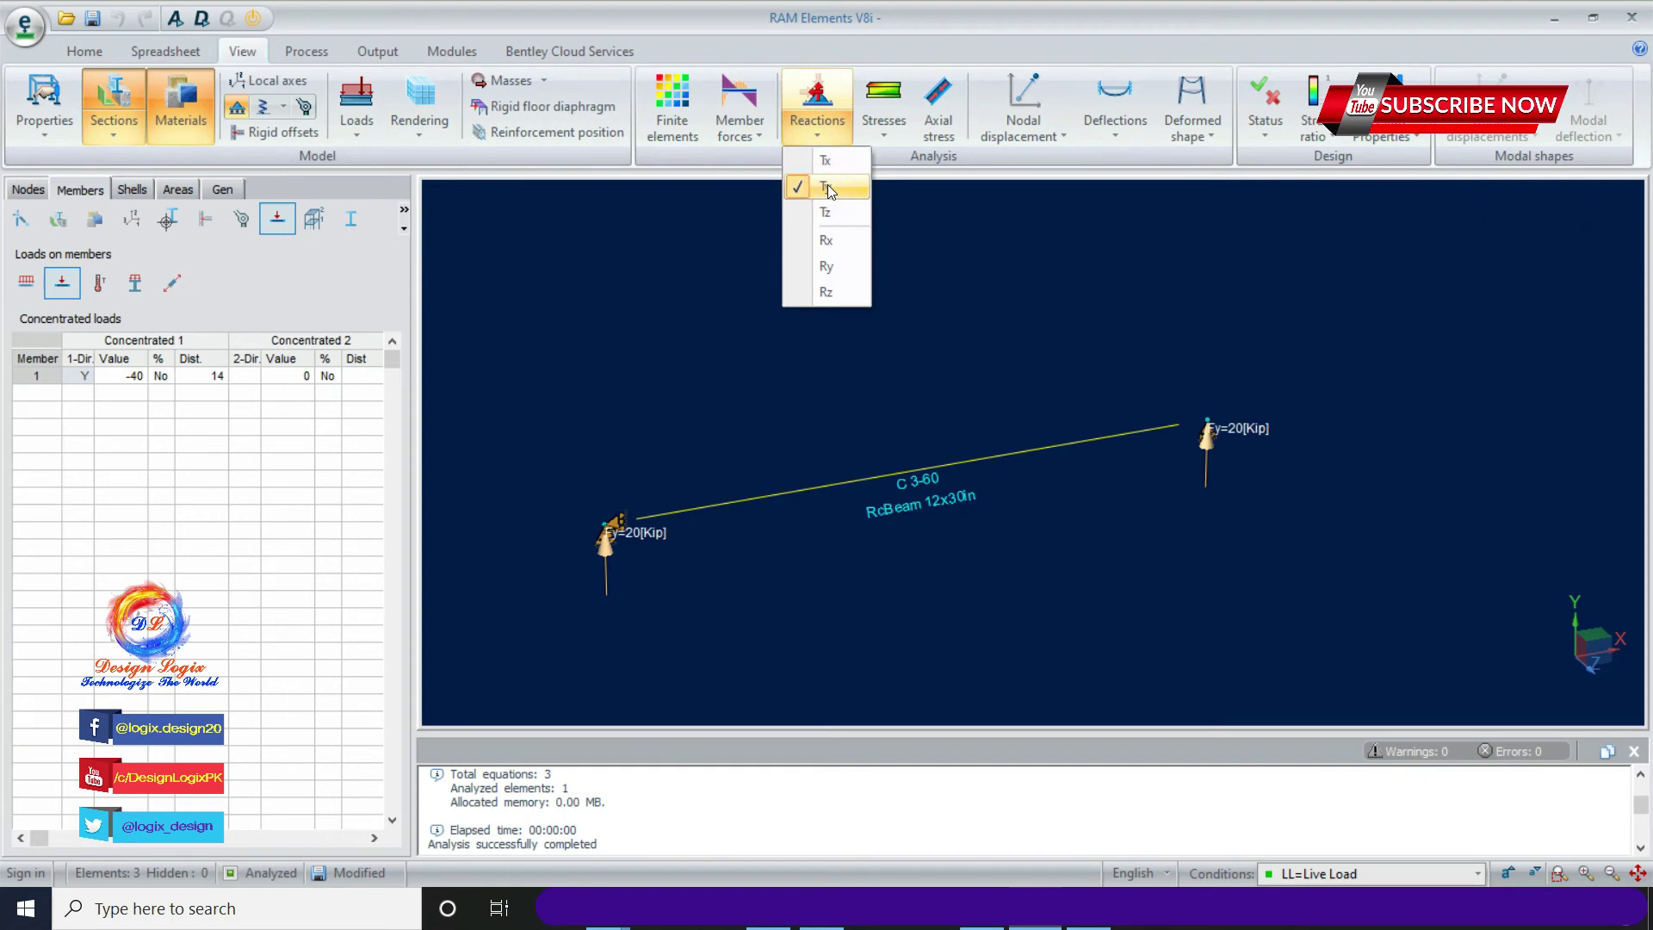
click(964, 168)
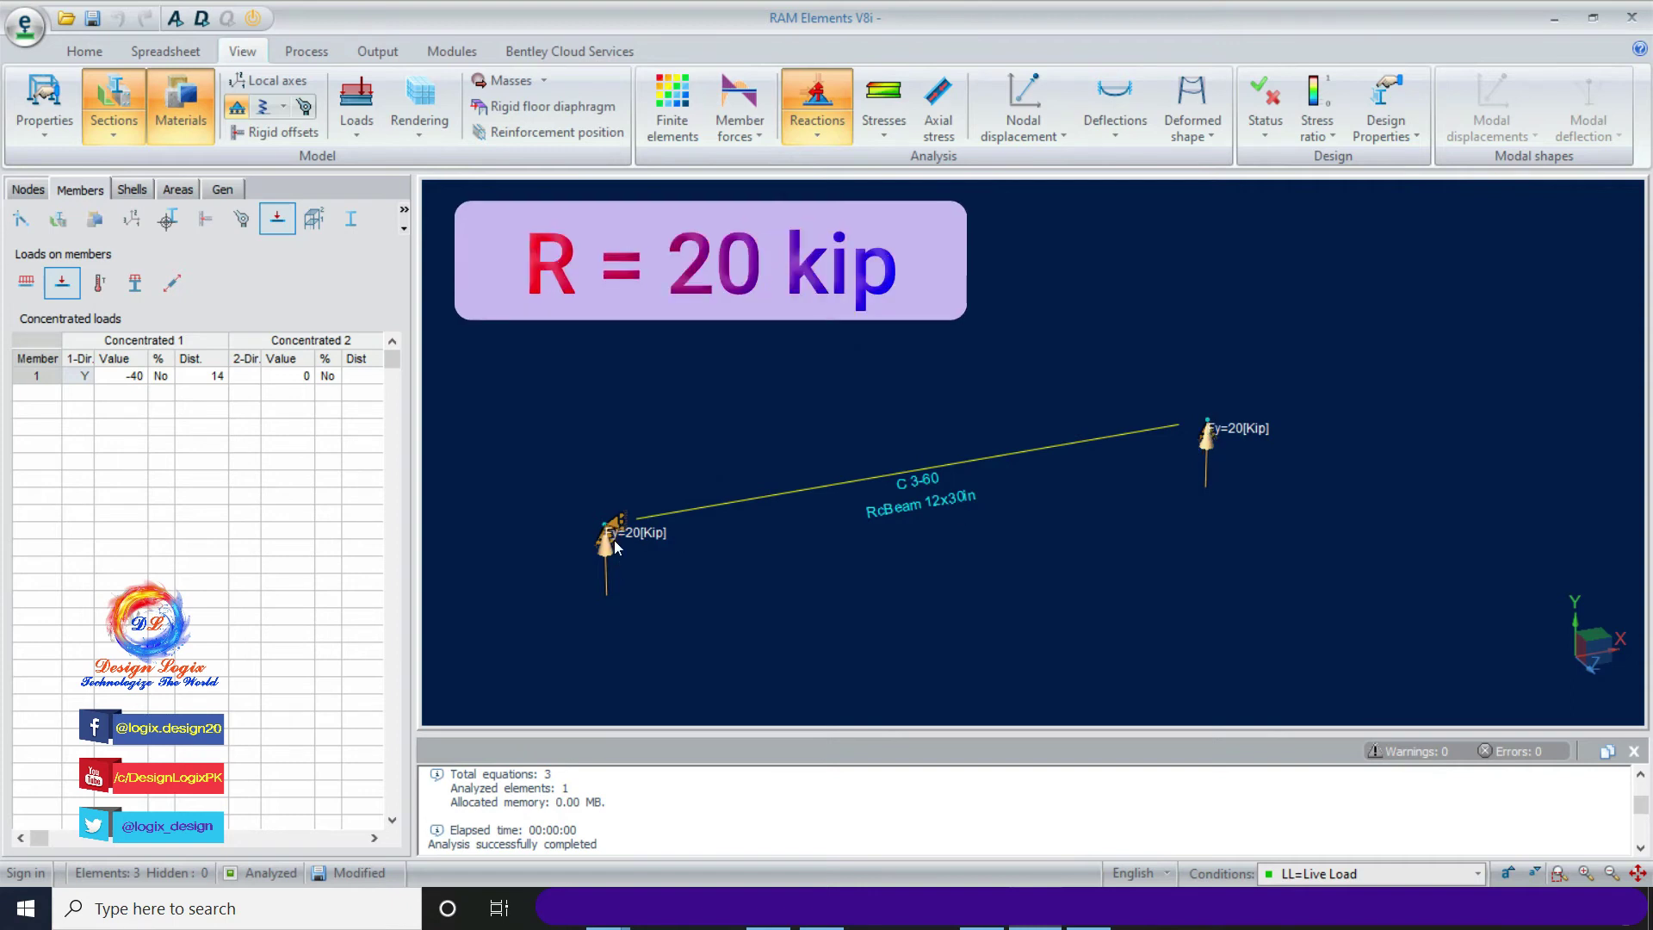
click(235, 109)
click(1131, 136)
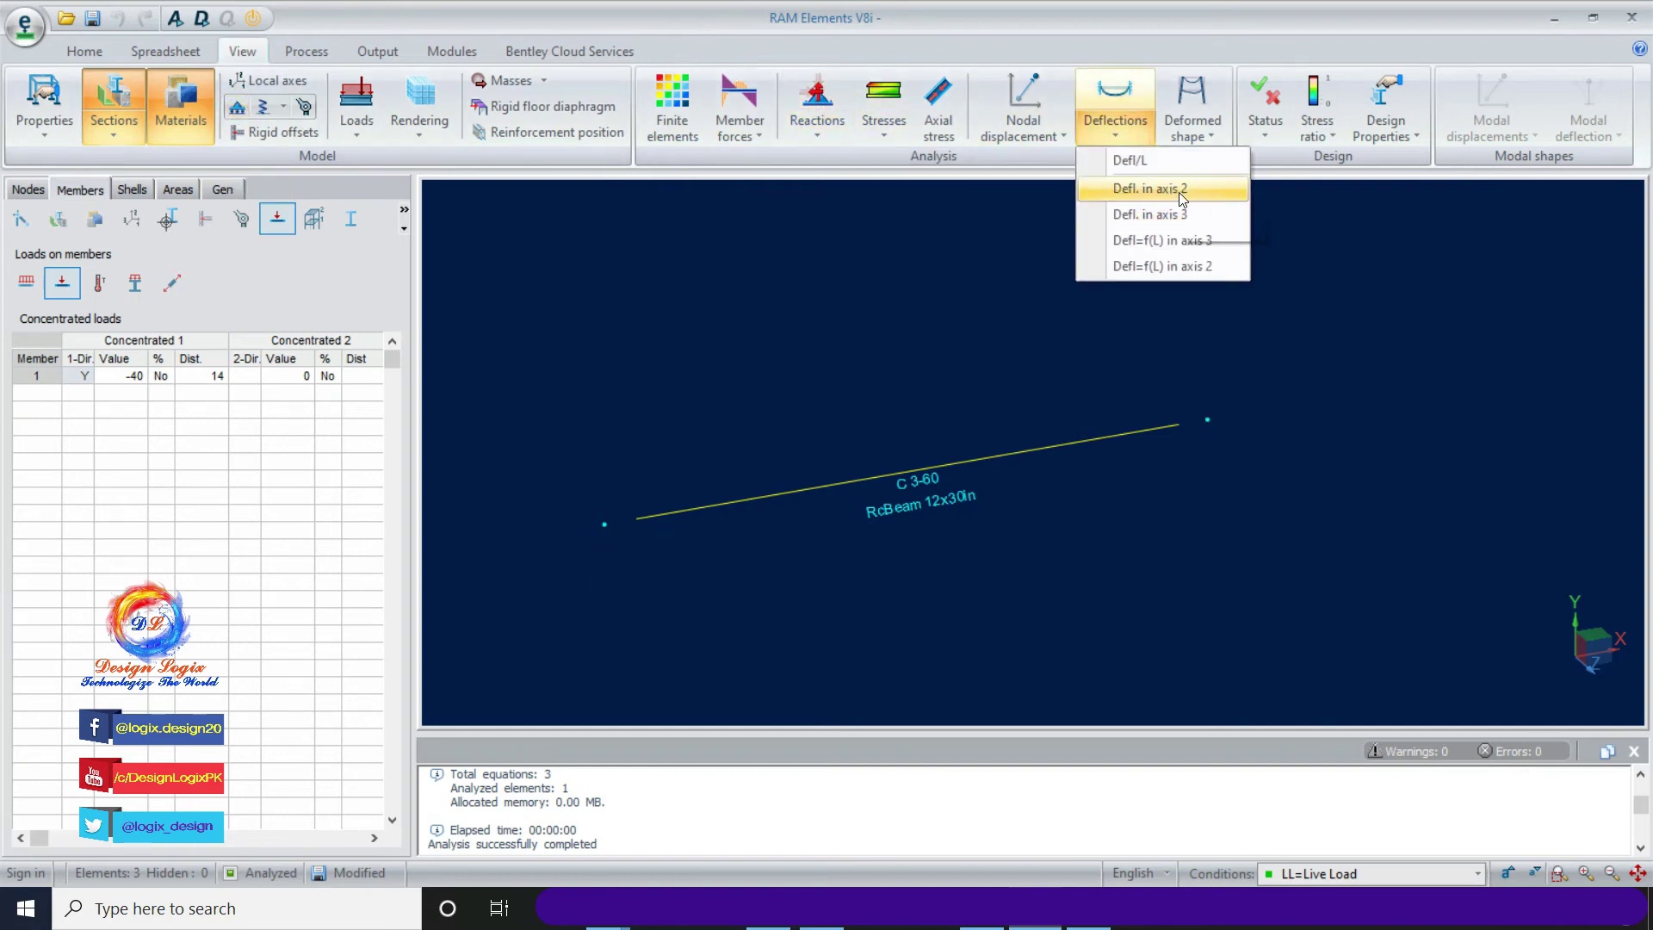
- Display the beam's 0.38362 in axis-2 deflection, then turn deflections off
click(1182, 193)
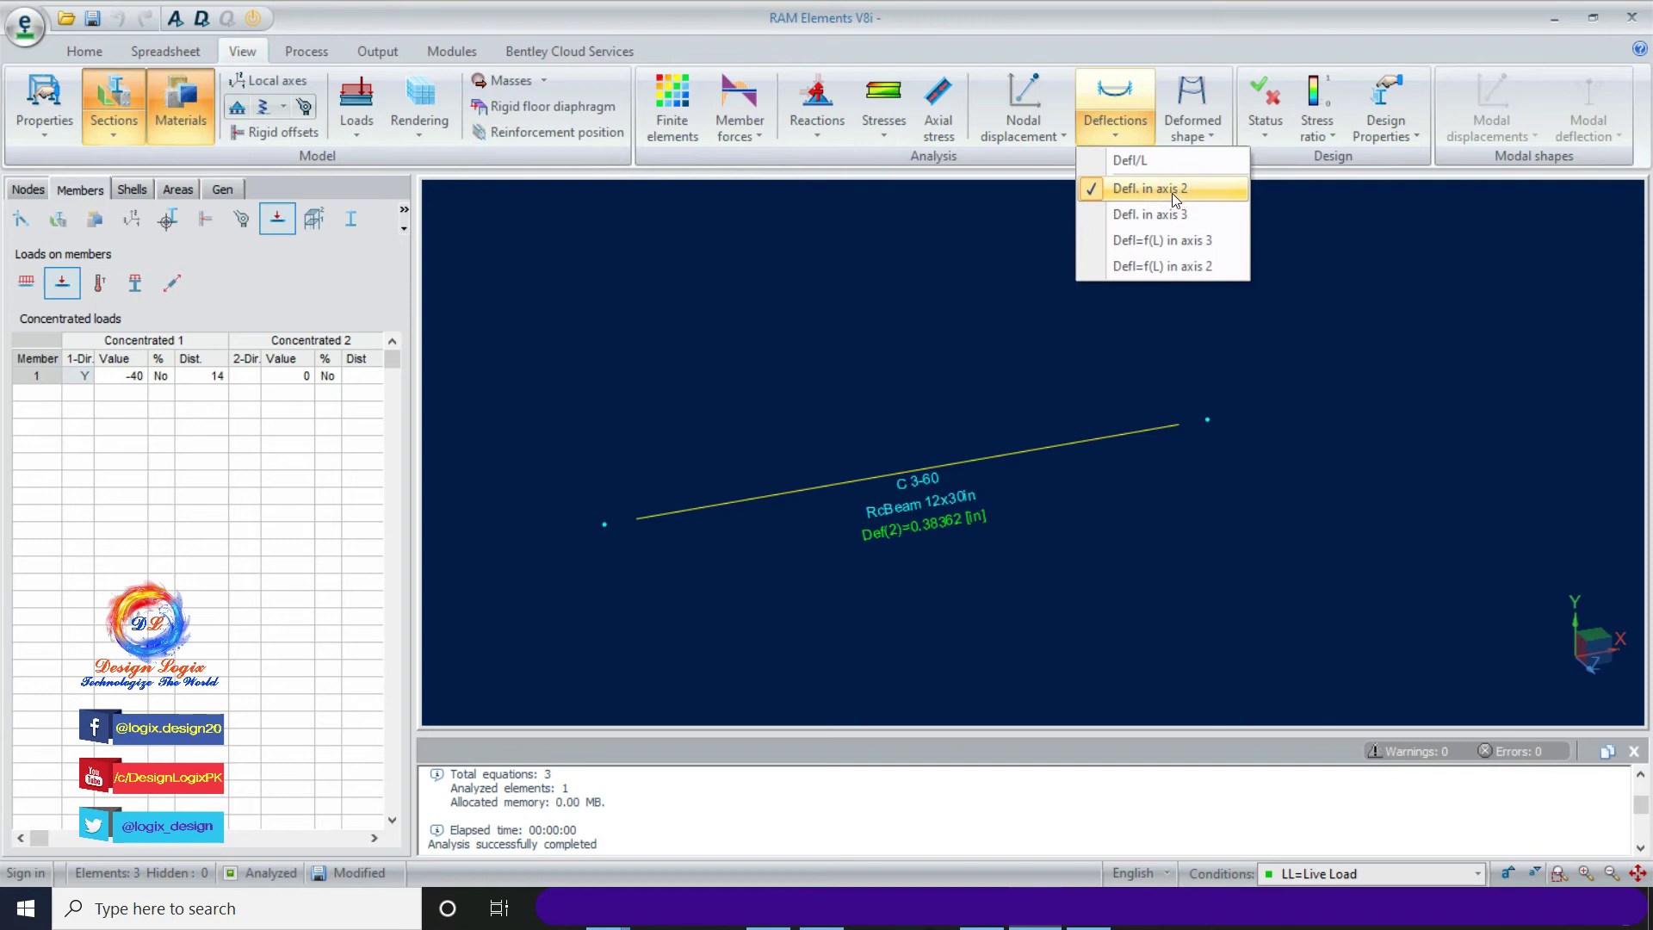
click(1029, 173)
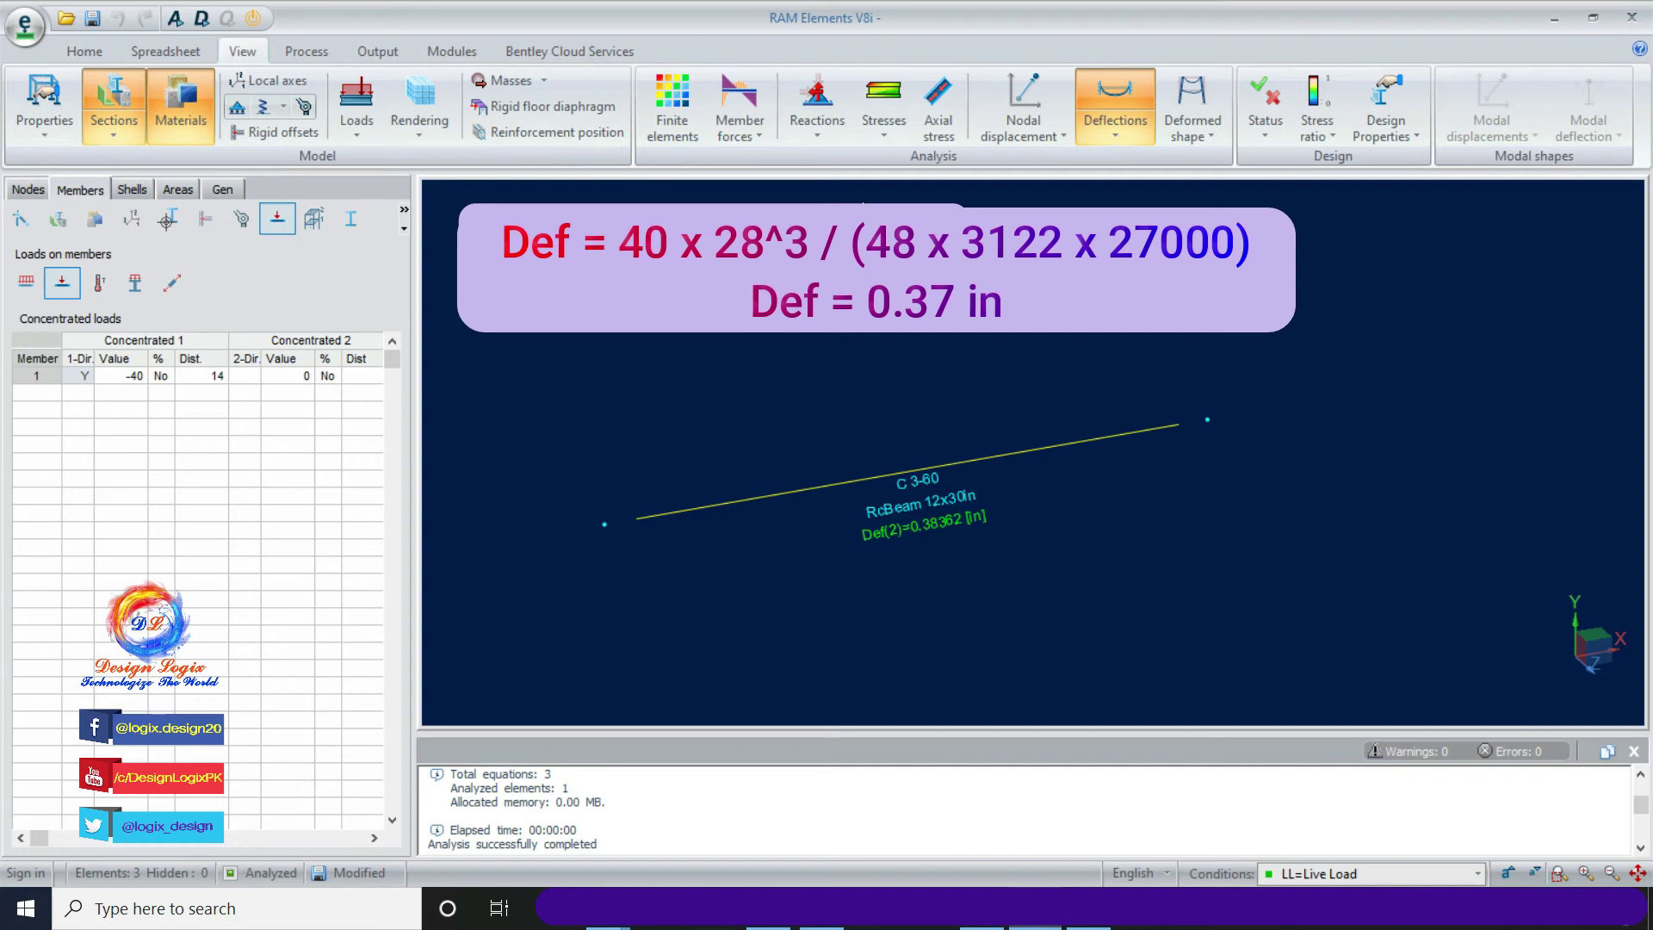
click(1086, 136)
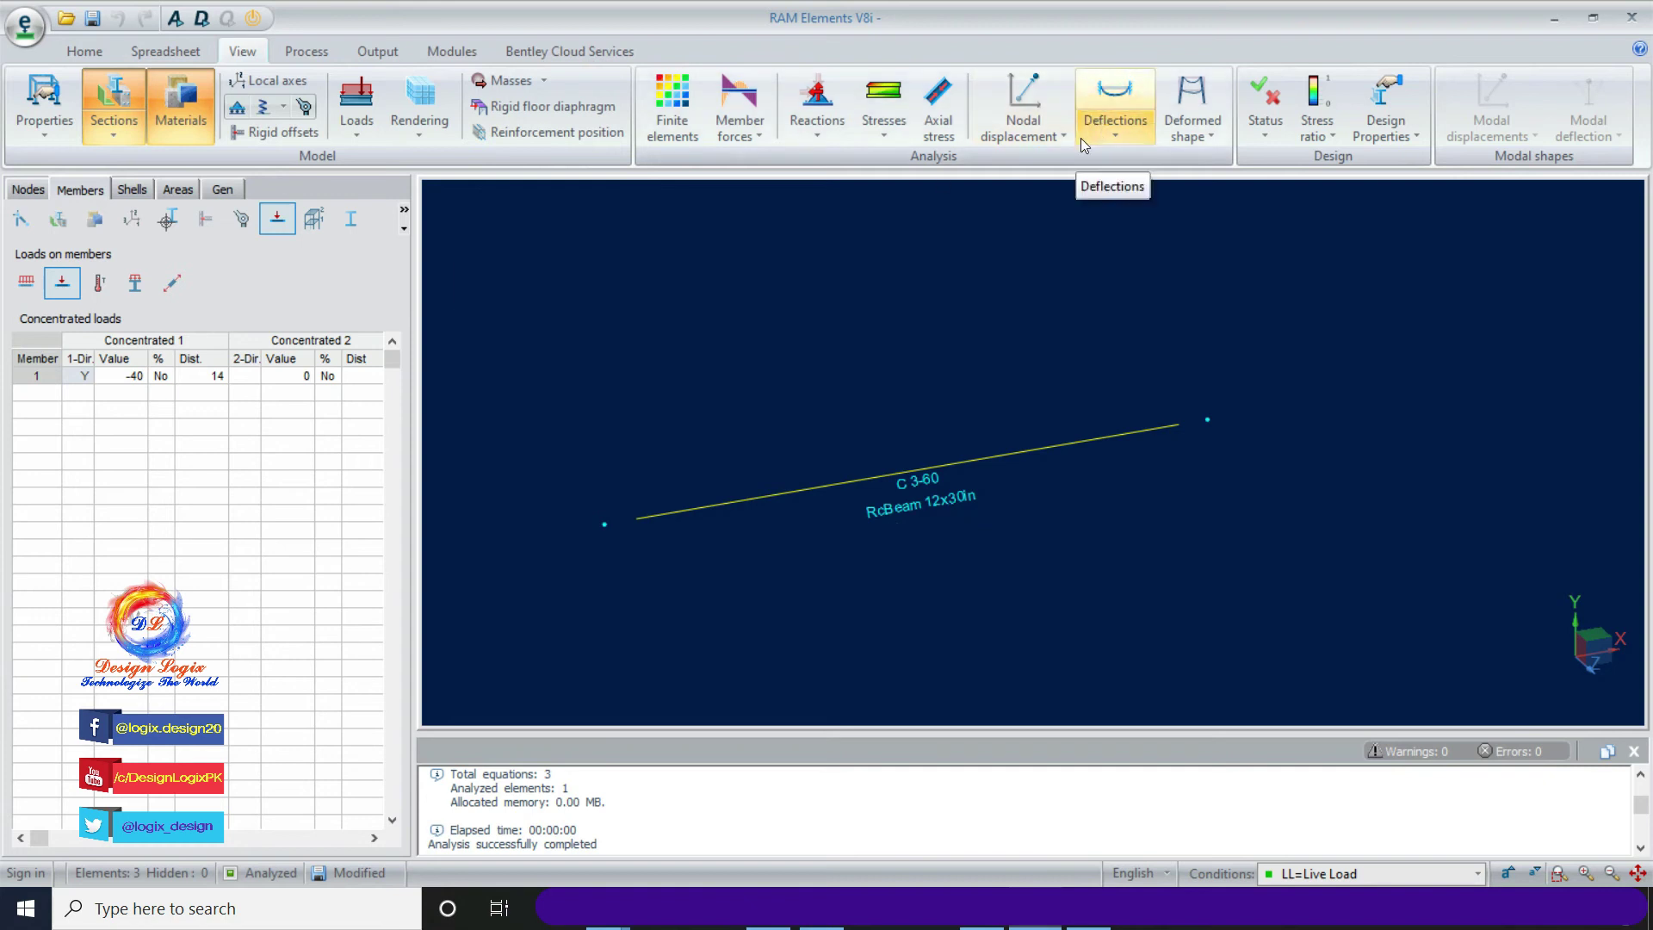
- Plot the Shear in 2' diagram with values shown, reading ±20 kip
click(744, 137)
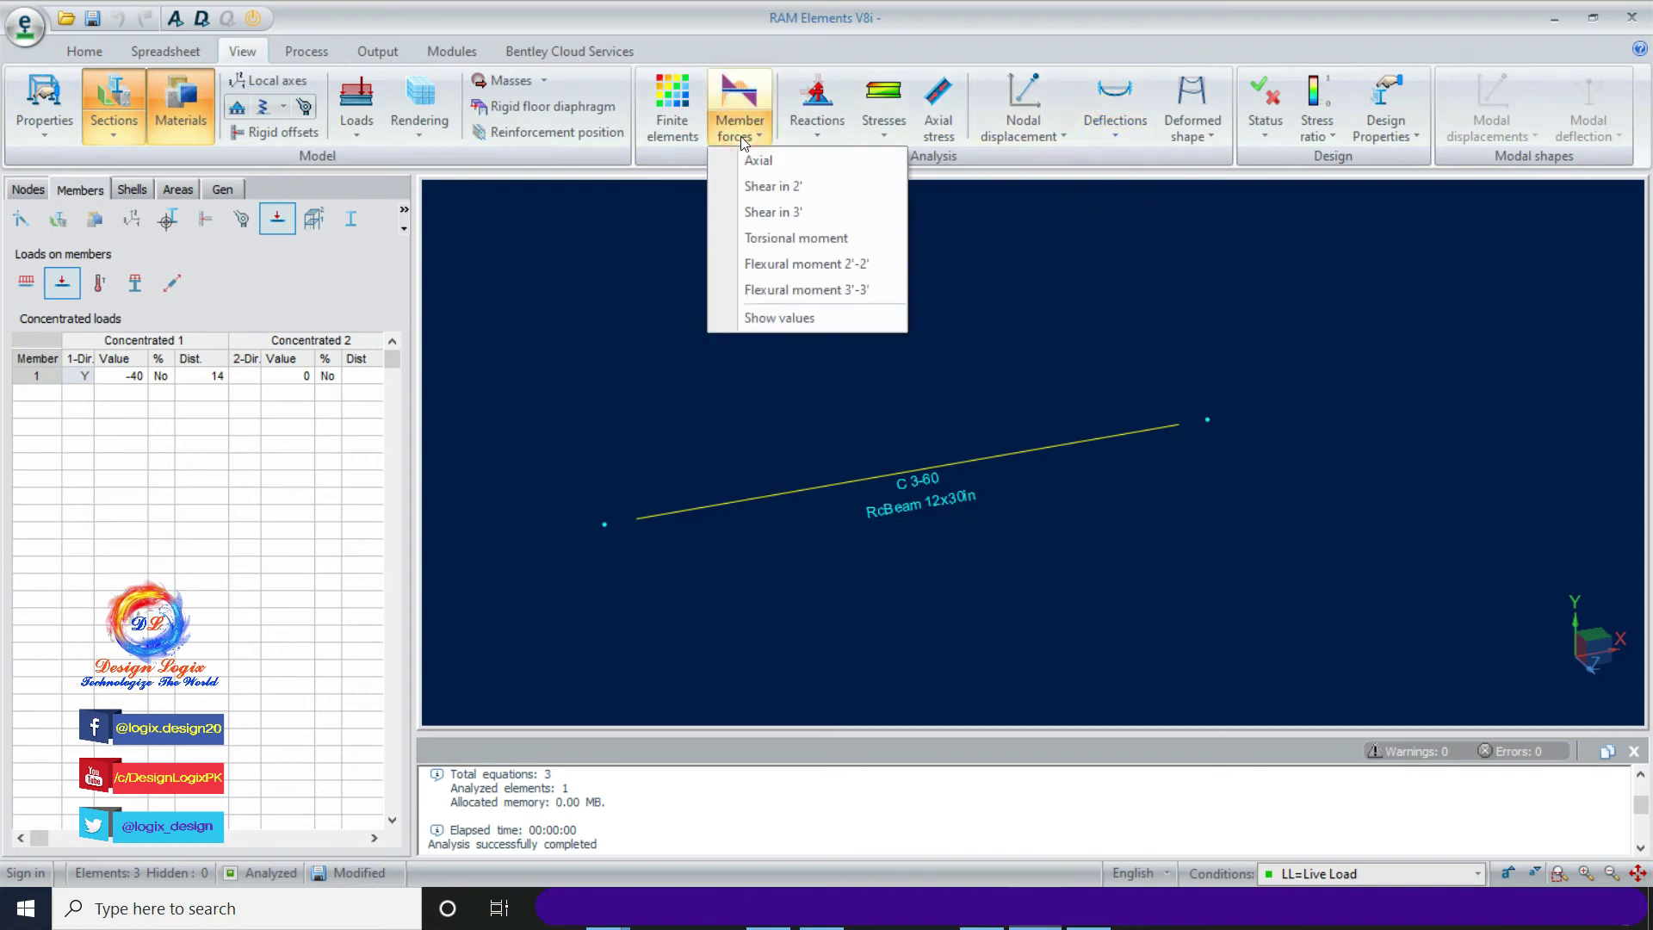
click(773, 187)
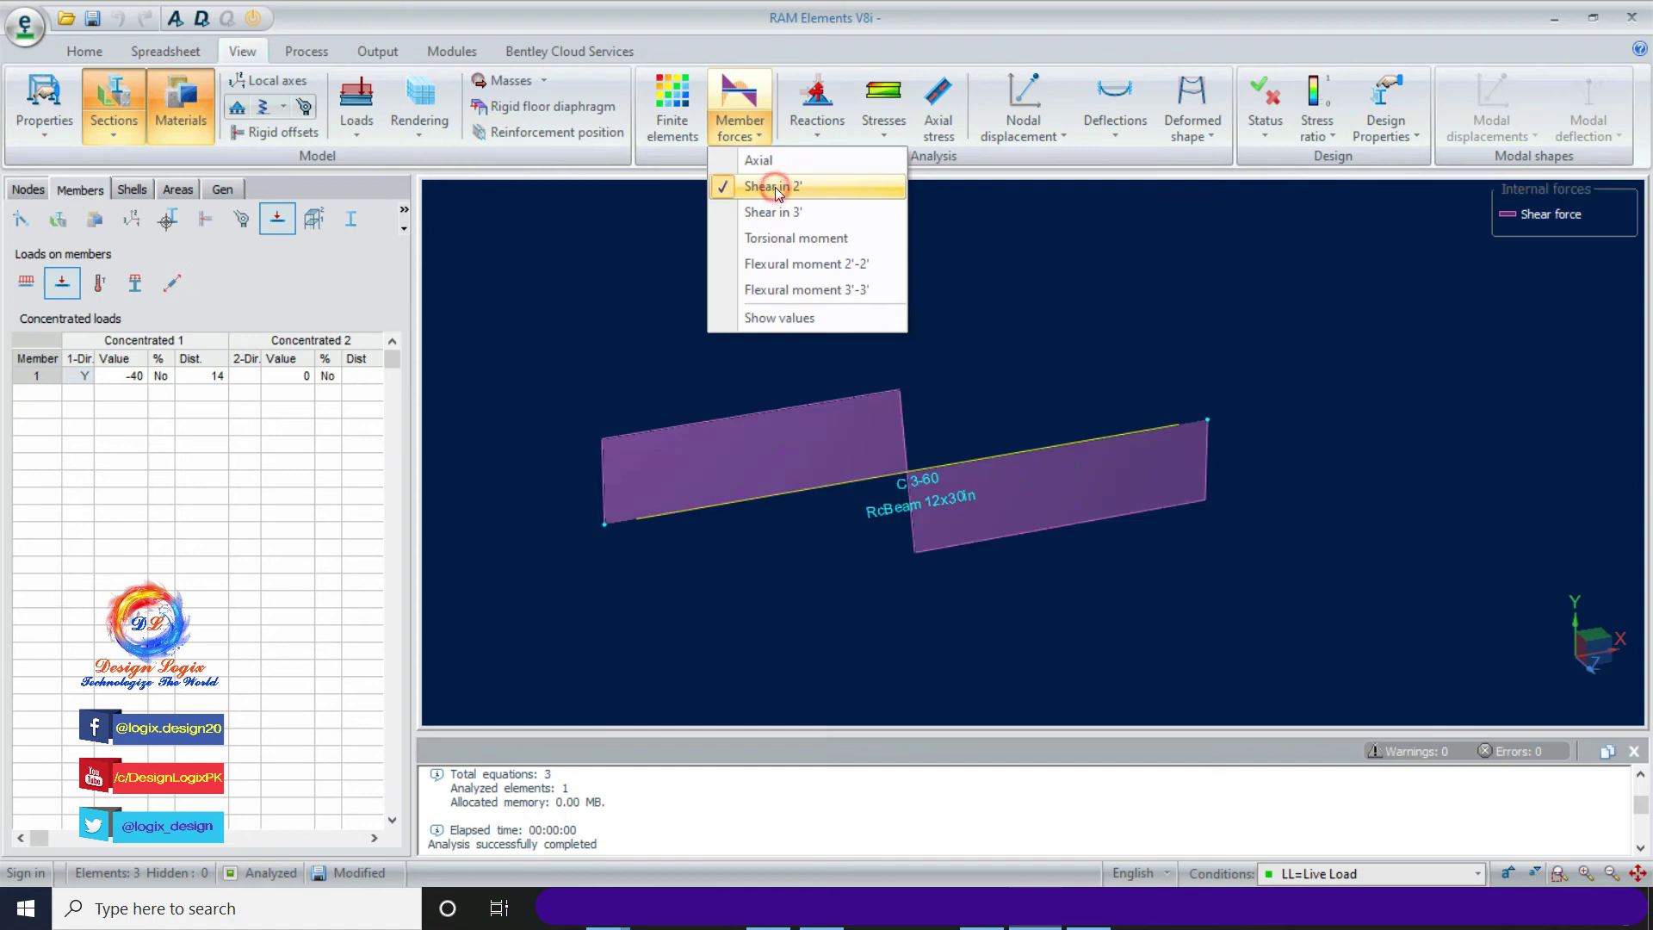
click(830, 318)
click(1032, 166)
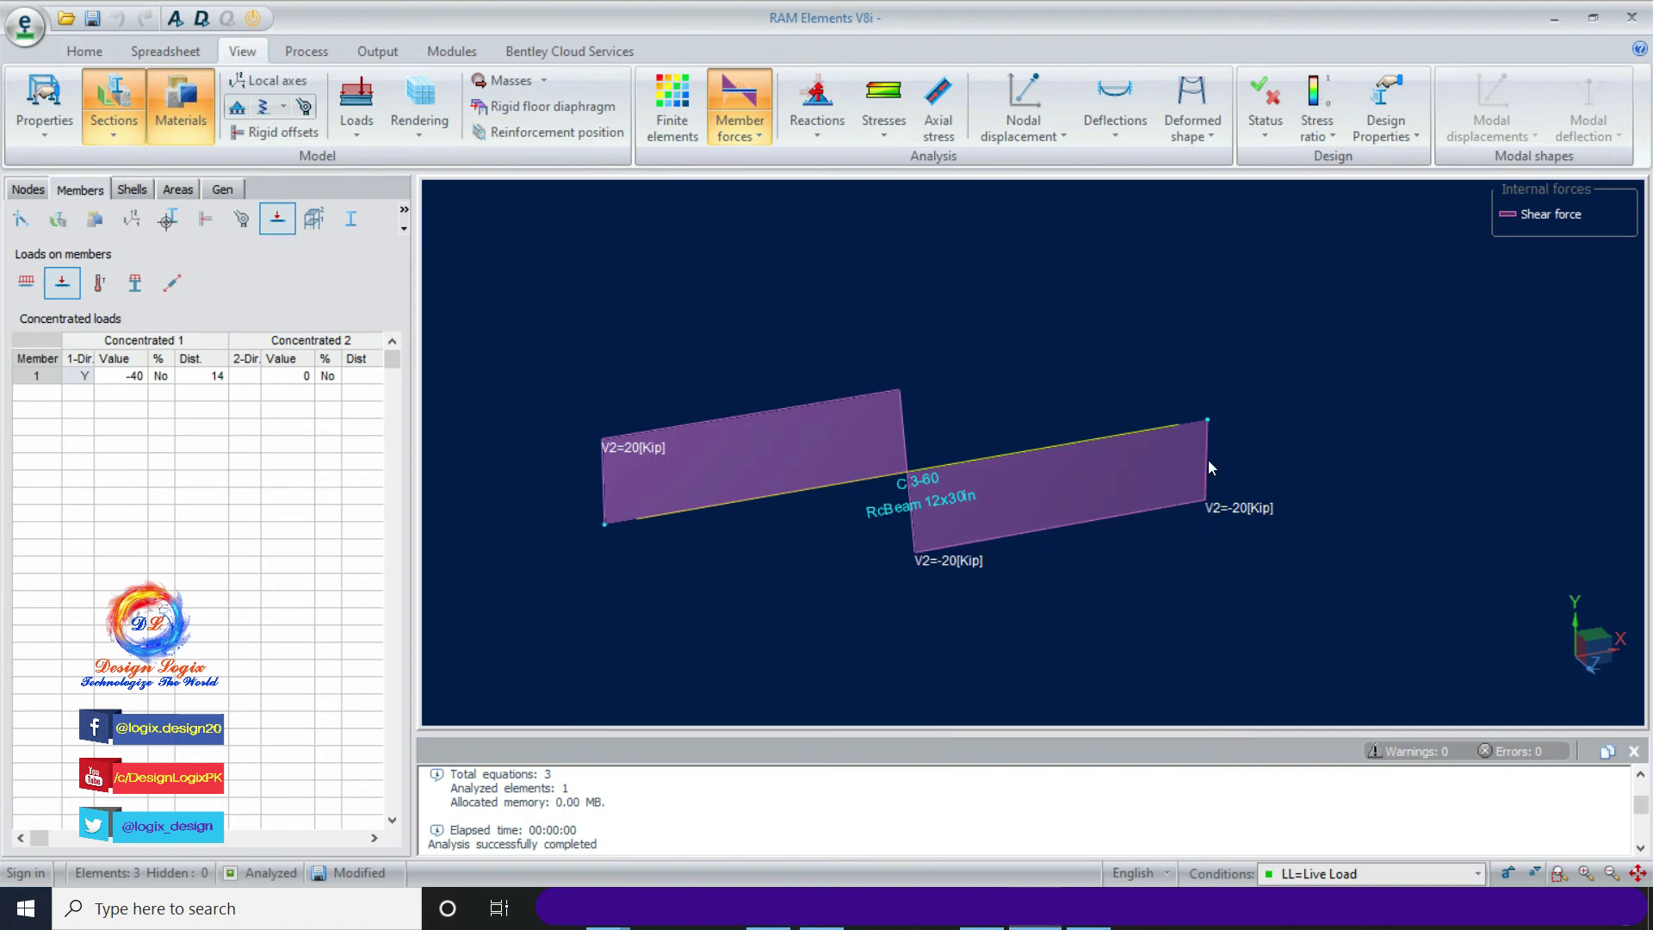
- Replace the shear diagram with the Flexural moment 3'-3' diagram peaking at 280 kip·ft
click(750, 137)
click(780, 185)
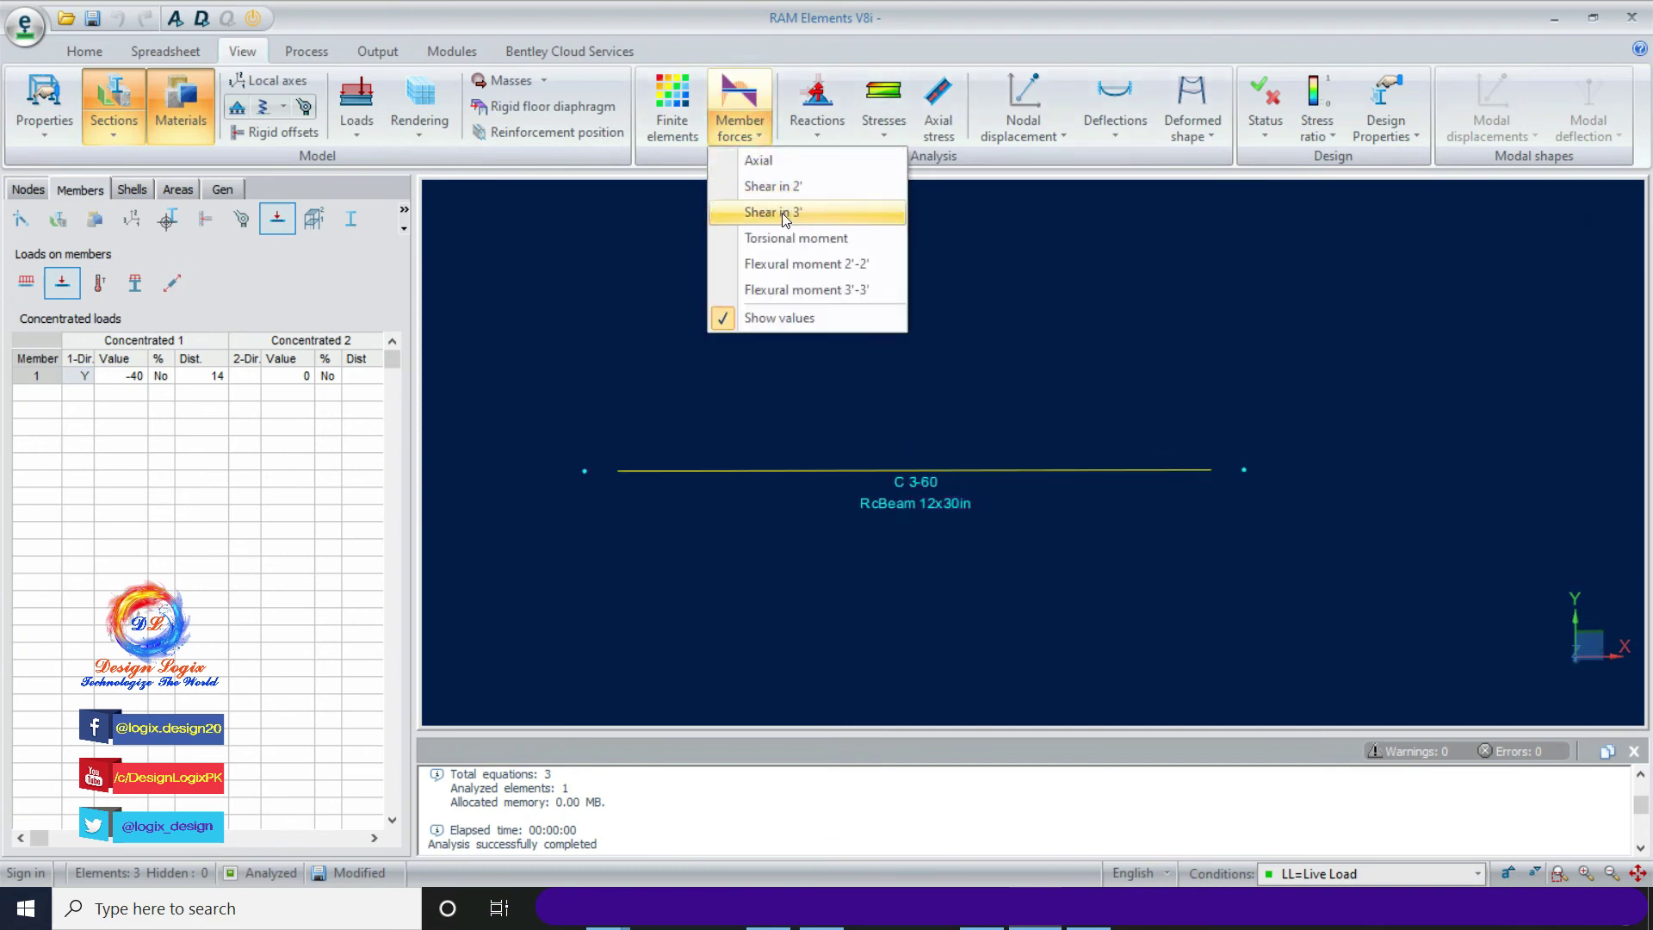
click(801, 287)
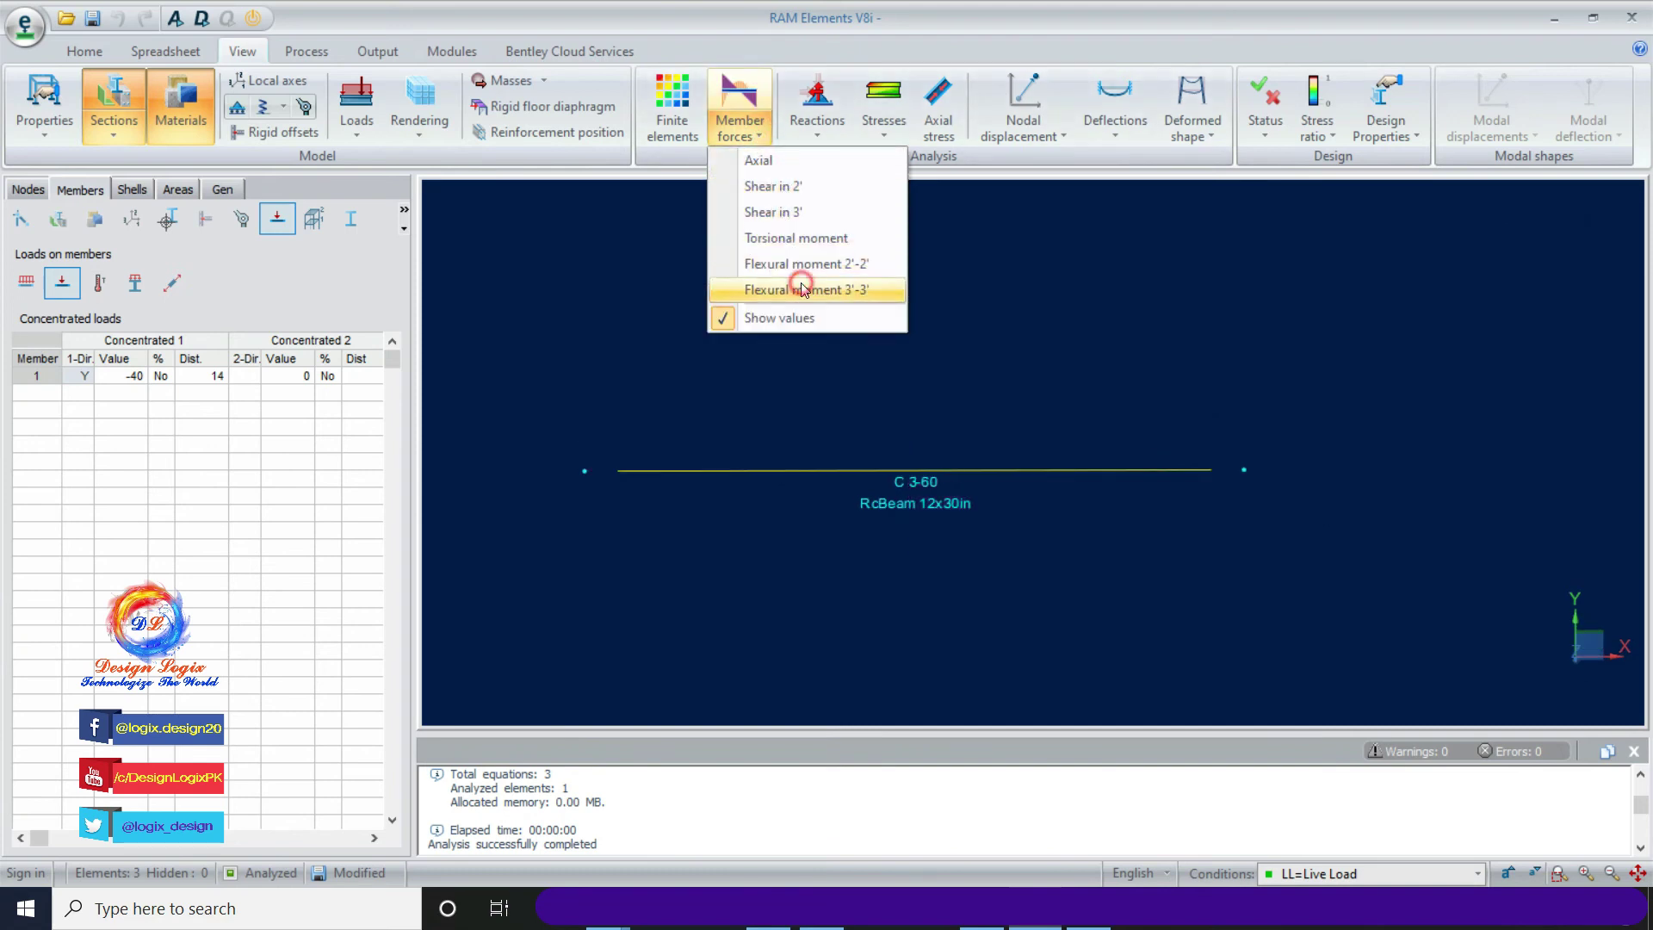
click(995, 174)
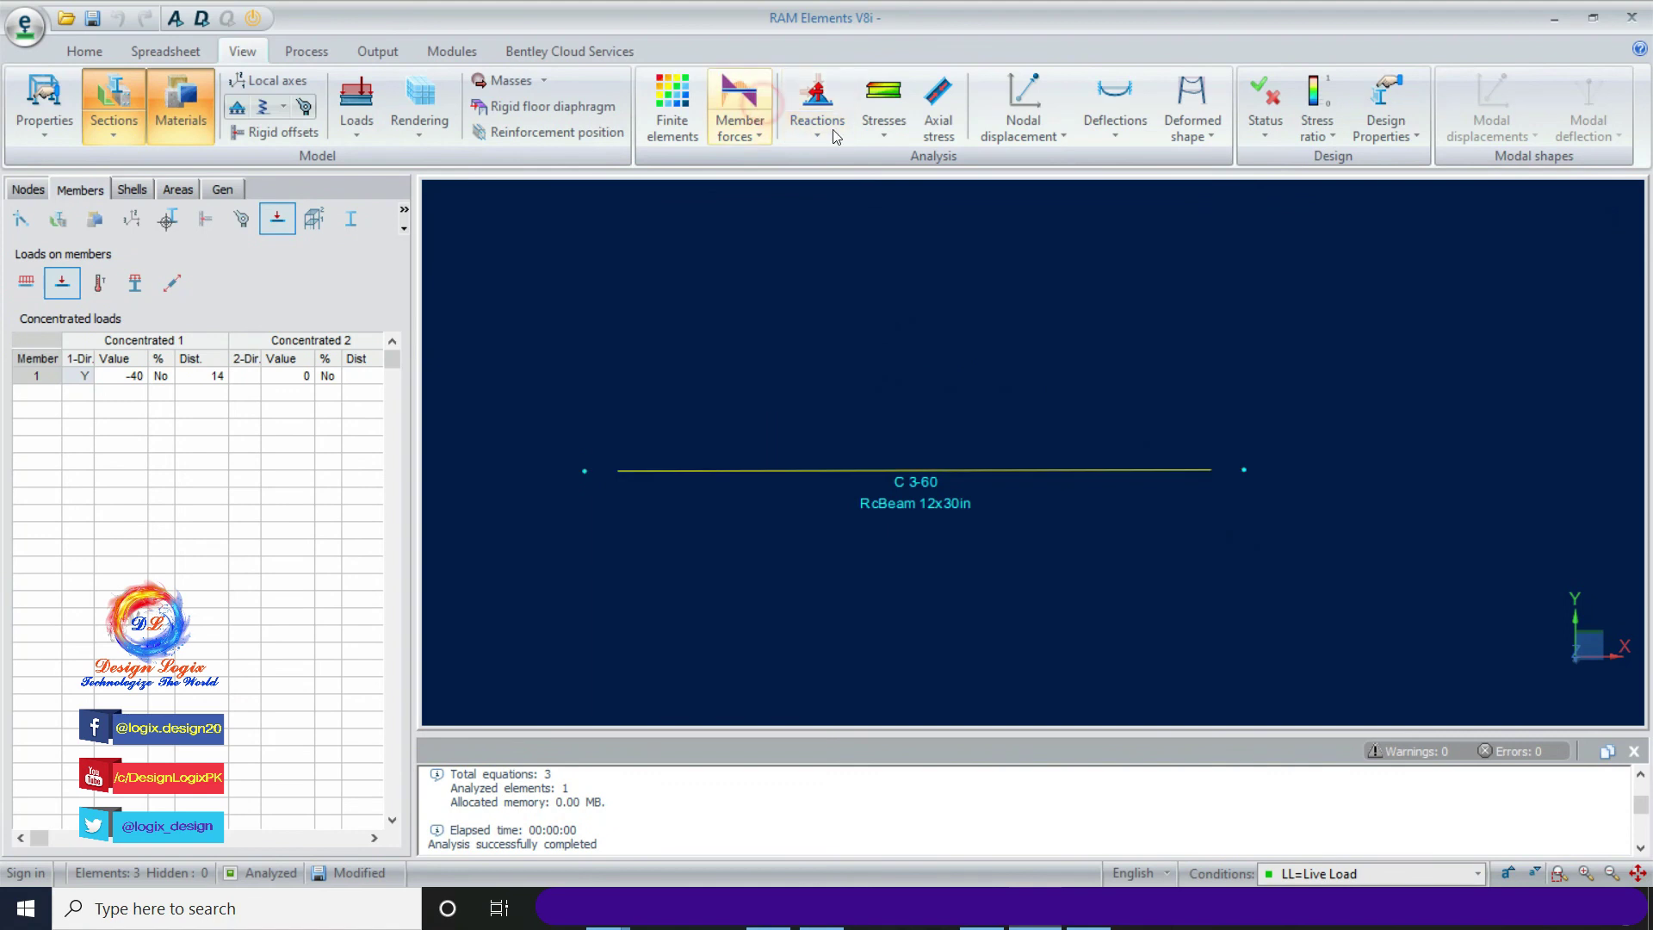
- Show stresses (-1.66 to 1.66 kip/in²) on the deformed shape, reselect the beam and orbit
click(884, 128)
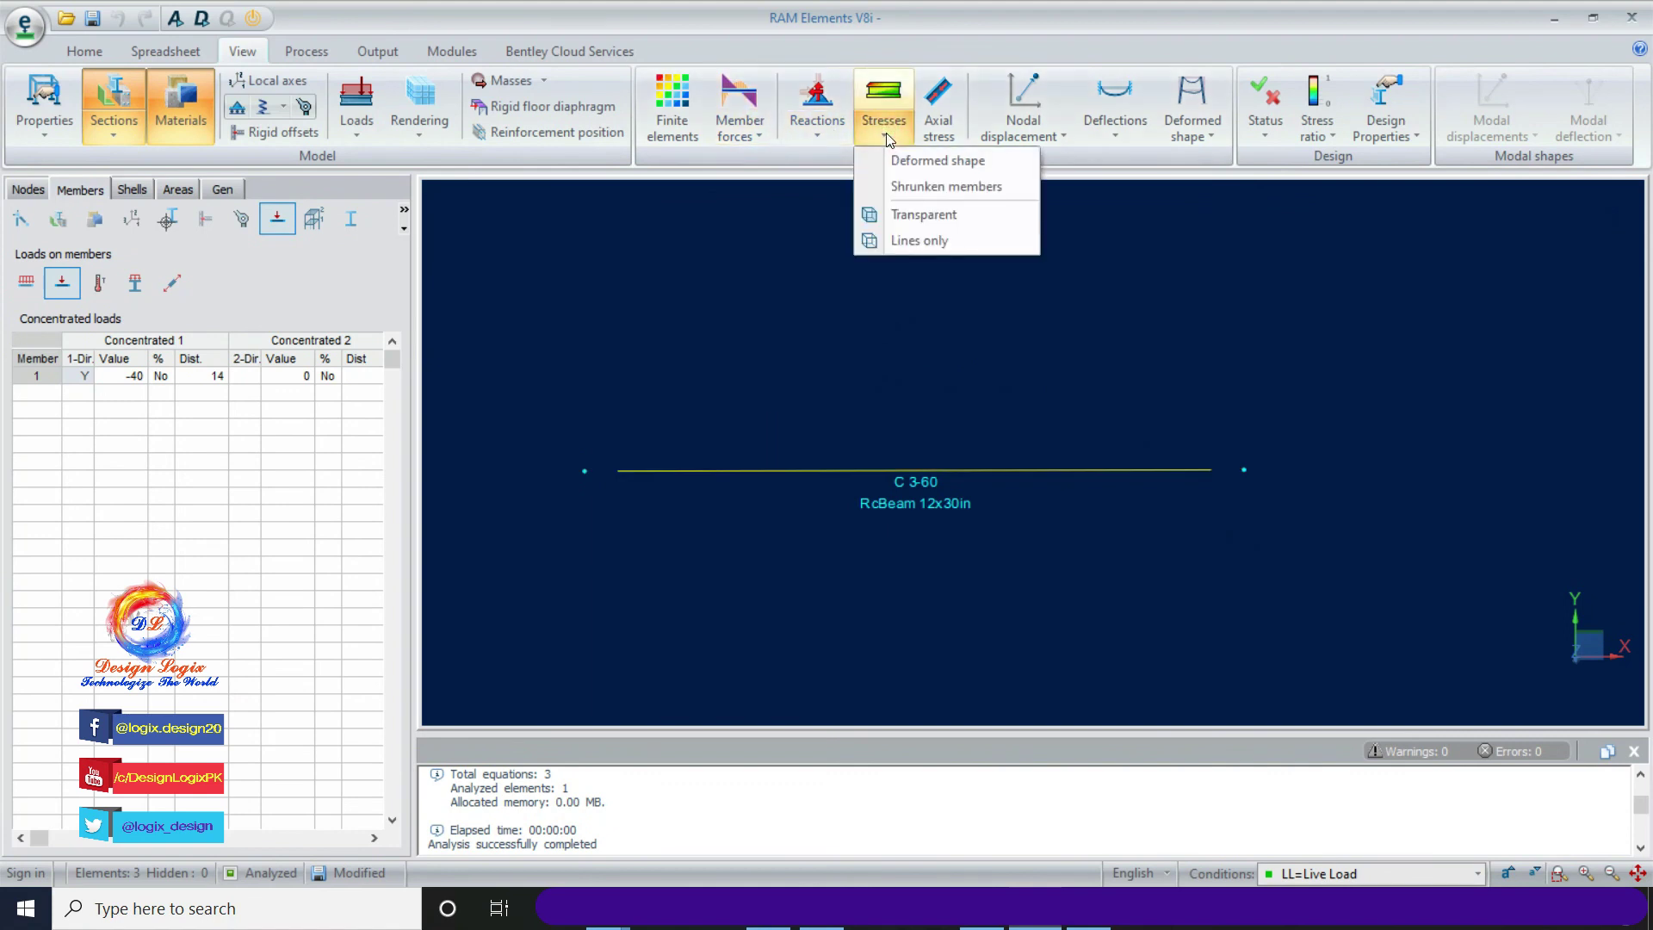
click(916, 161)
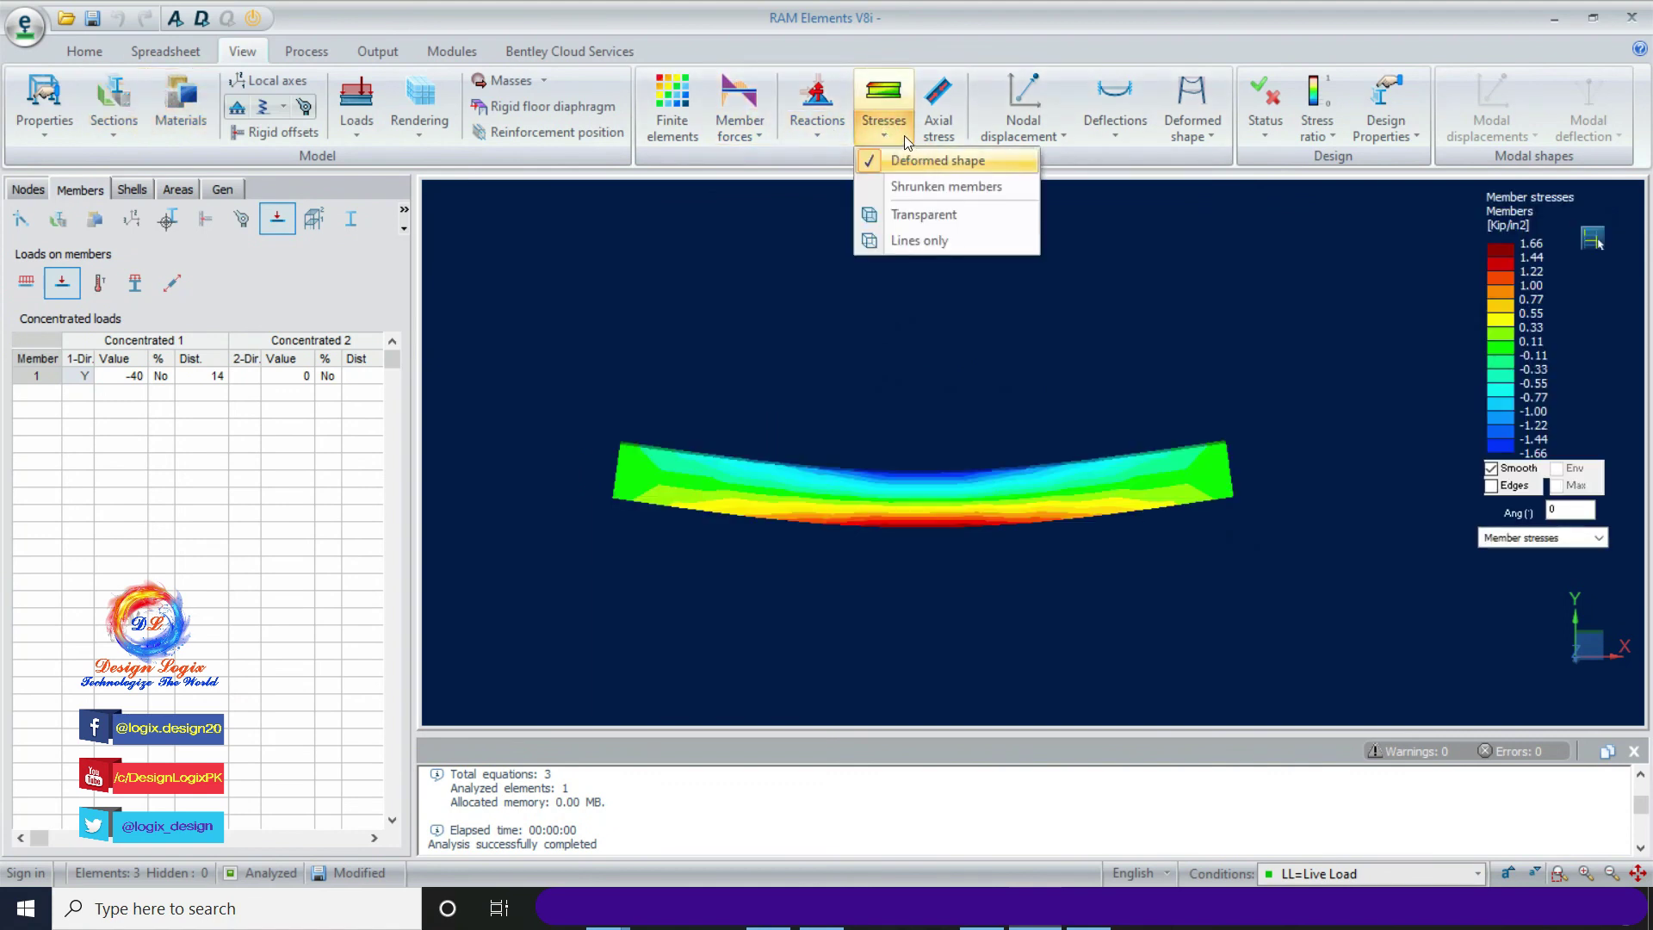
click(1089, 170)
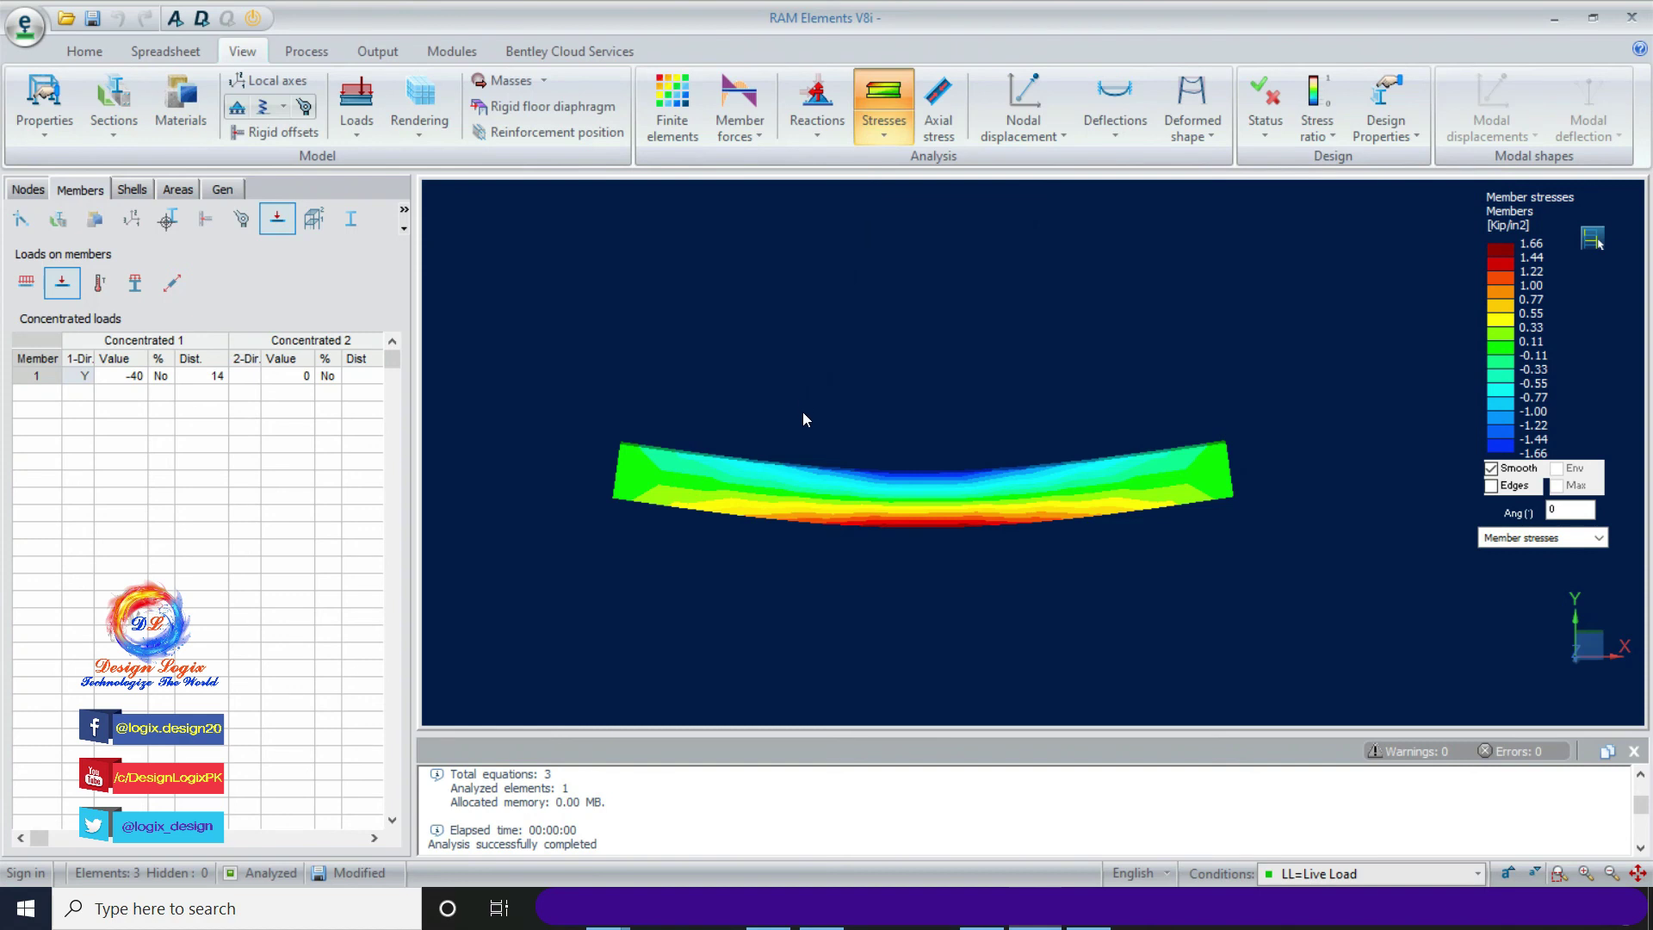
click(797, 565)
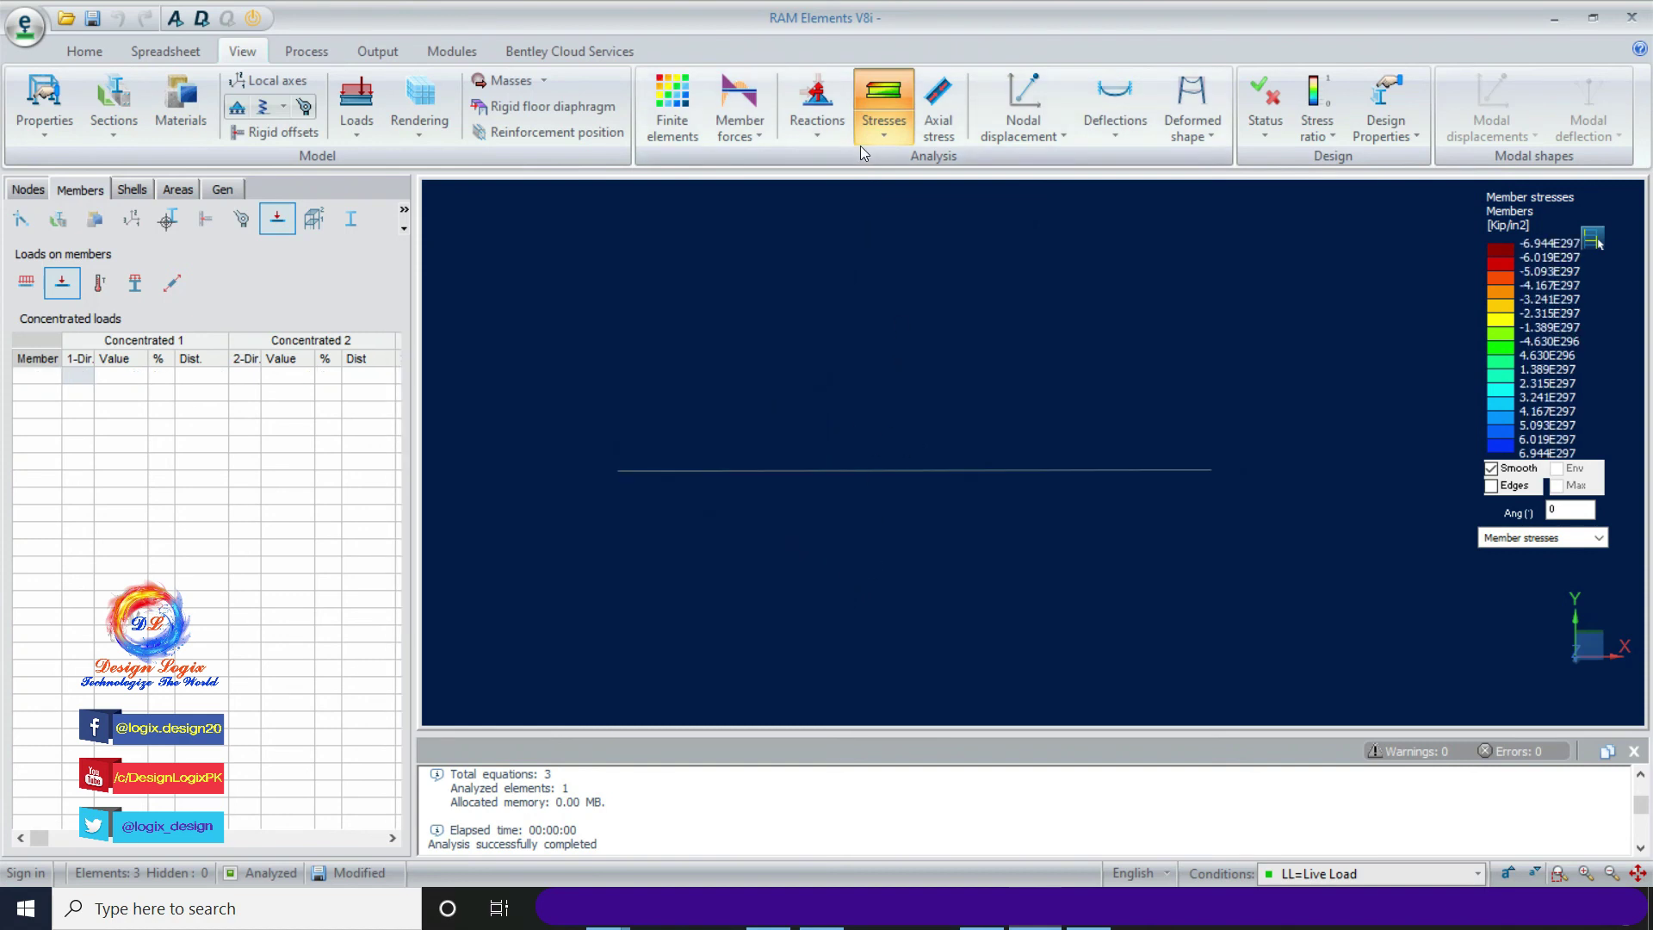
drag(571, 332, 1291, 555)
mouse_move(847, 575)
middle_down()
mouse_move(815, 565)
mouse_move(875, 583)
mouse_move(817, 573)
middle_up()
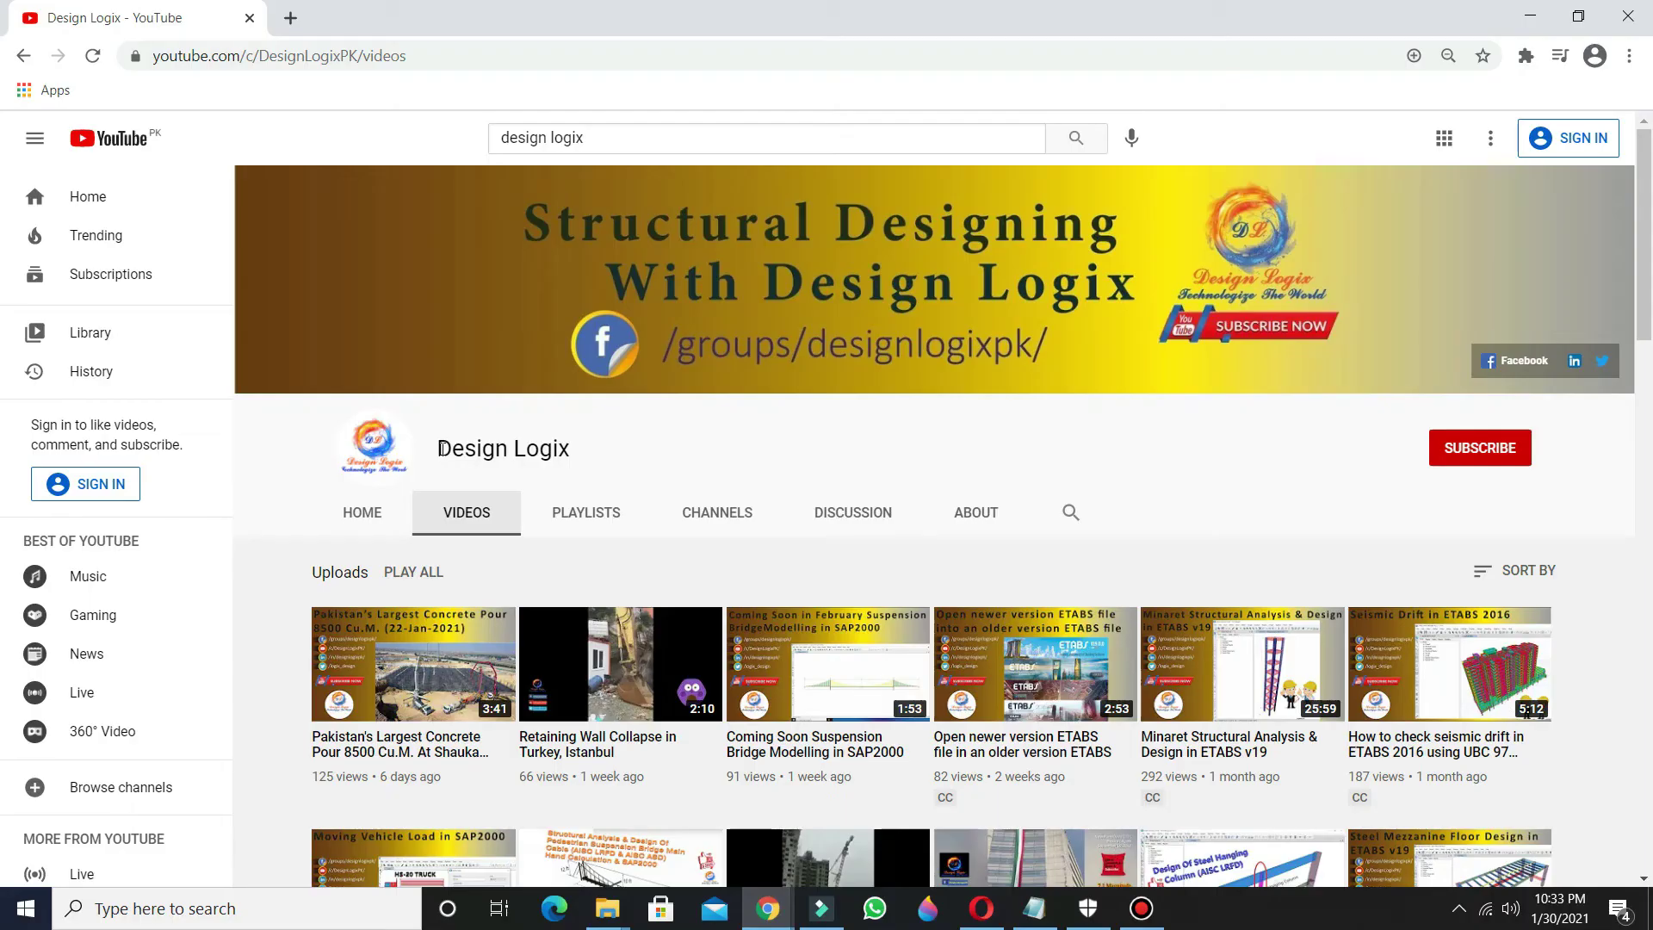
- Scroll down the Design Logix channel's Videos page to see more uploads
drag(437, 449, 568, 451)
click(594, 450)
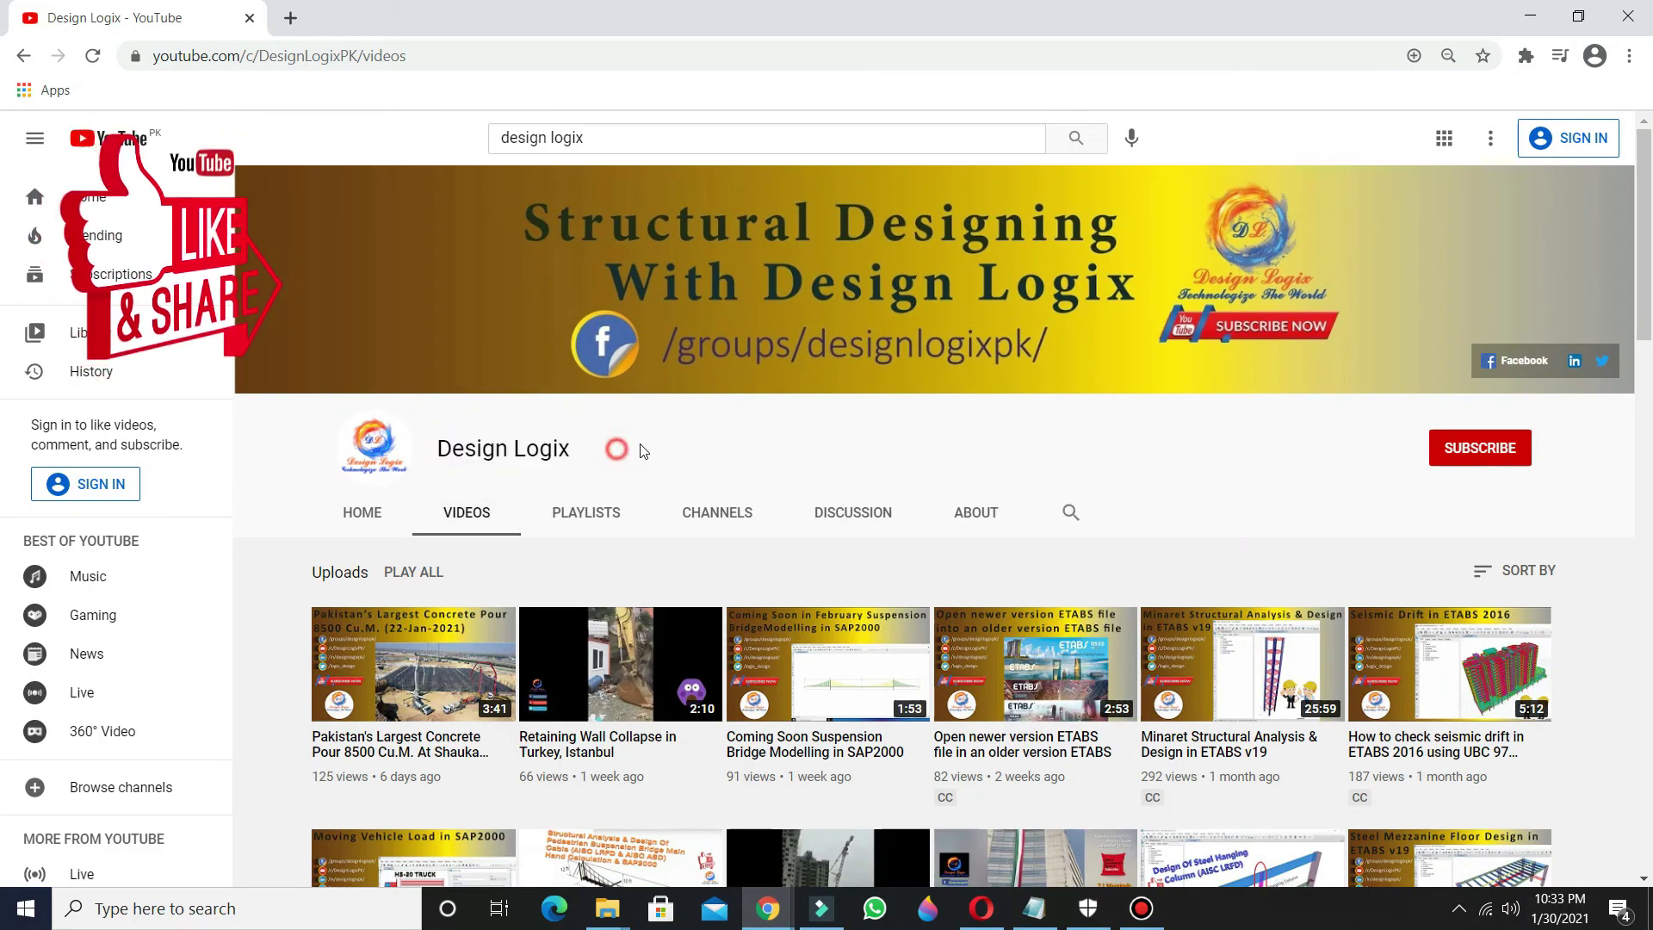
click(1642, 242)
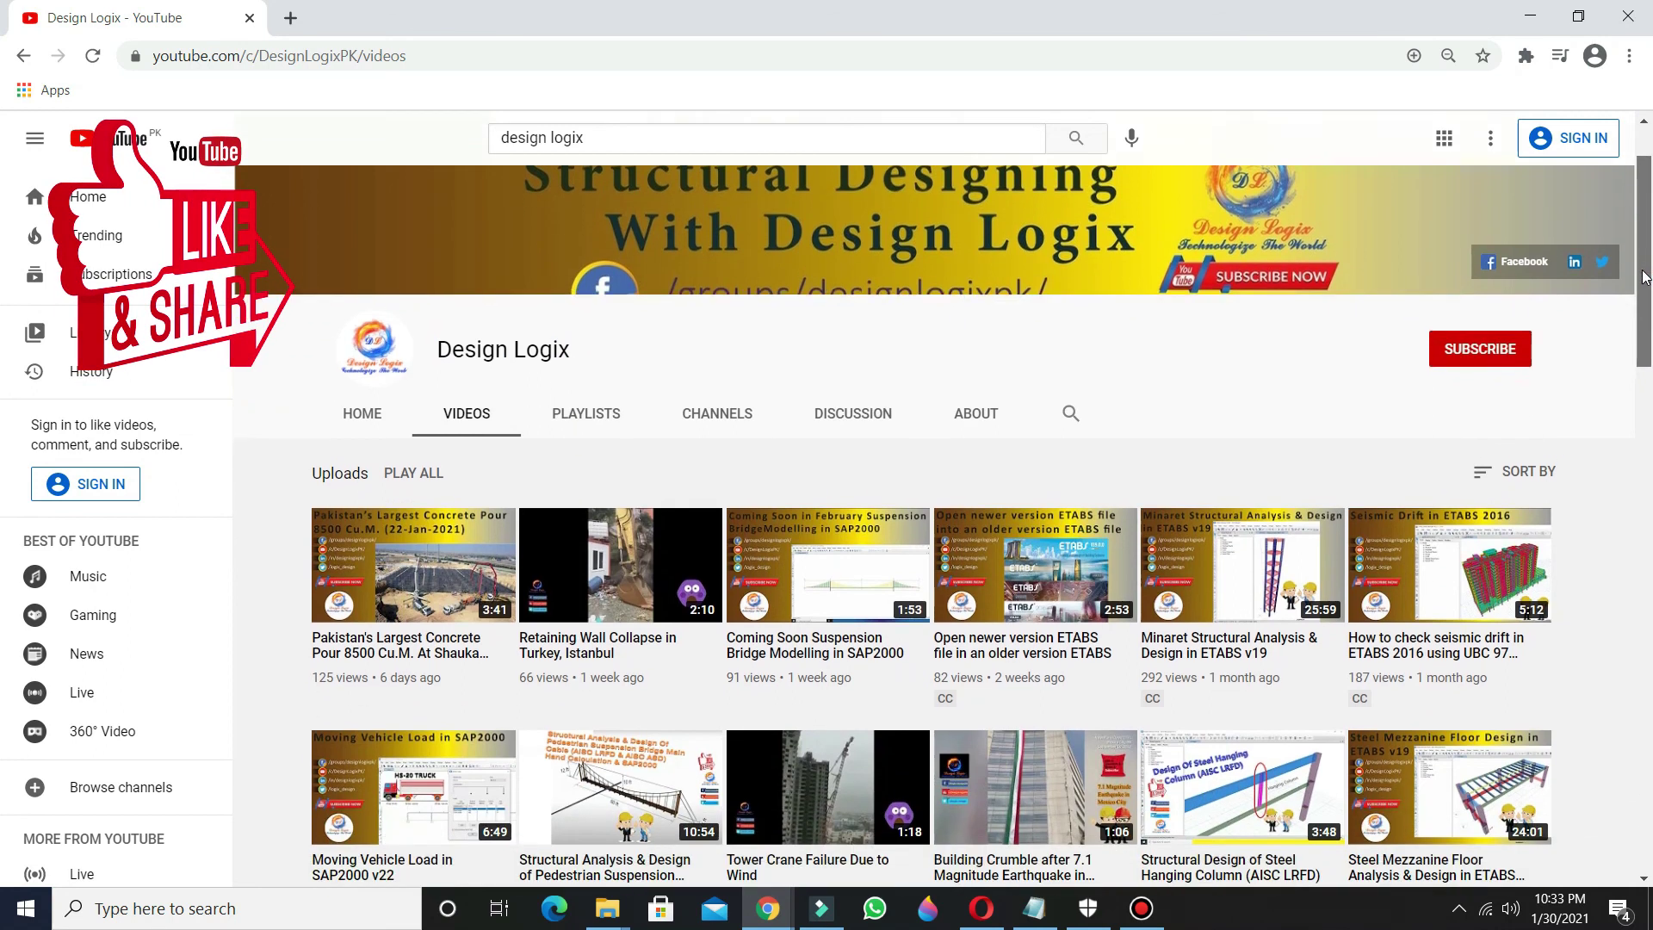